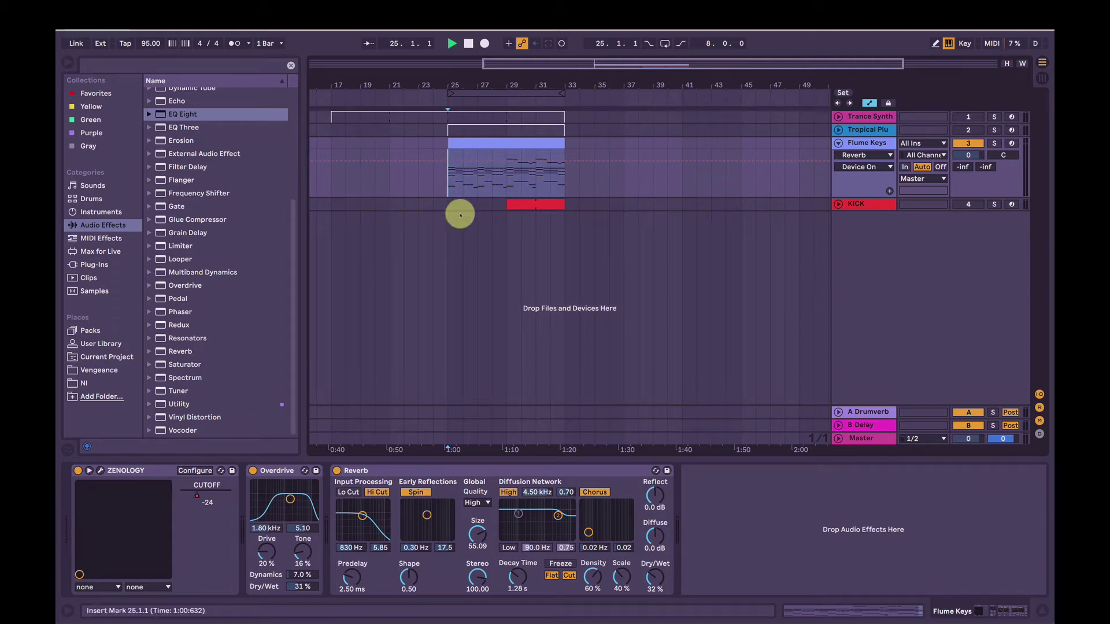
Record an upward ZENOLOGY CUTOFF sweep on Flume Keys from bar 25, reaching 63 by bar 33.
{"action": "left_click", "coordinate": [101, 471]}
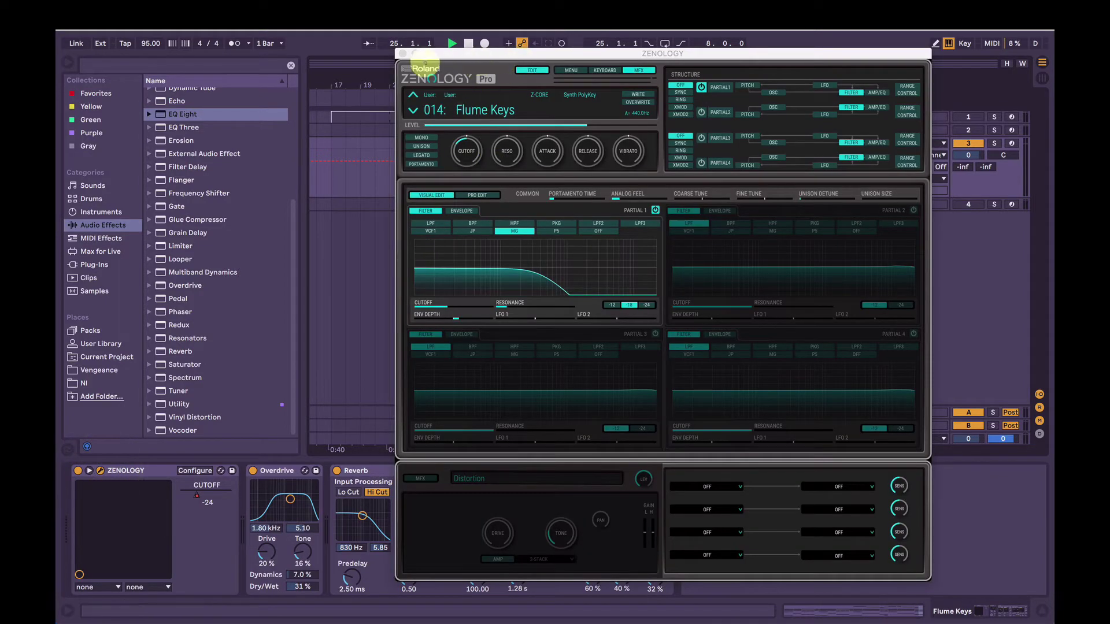
{"action": "left_click", "coordinate": [403, 54]}
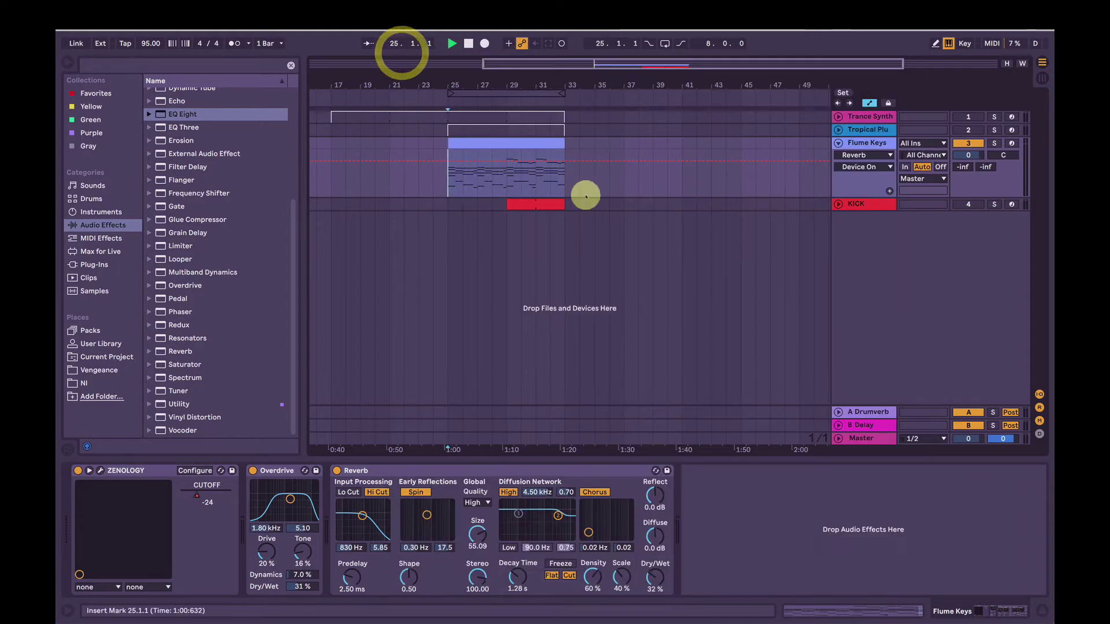
{"action": "left_click", "coordinate": [446, 187]}
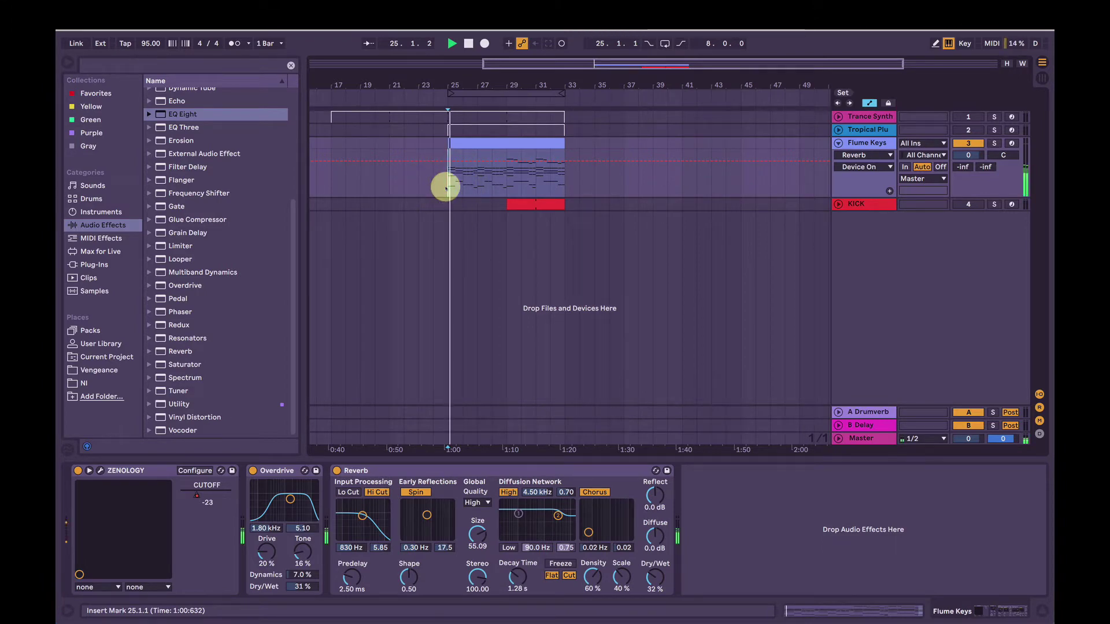
{"action": "left_click_drag", "start_coordinate": [196, 498], "coordinate": [198, 496]}
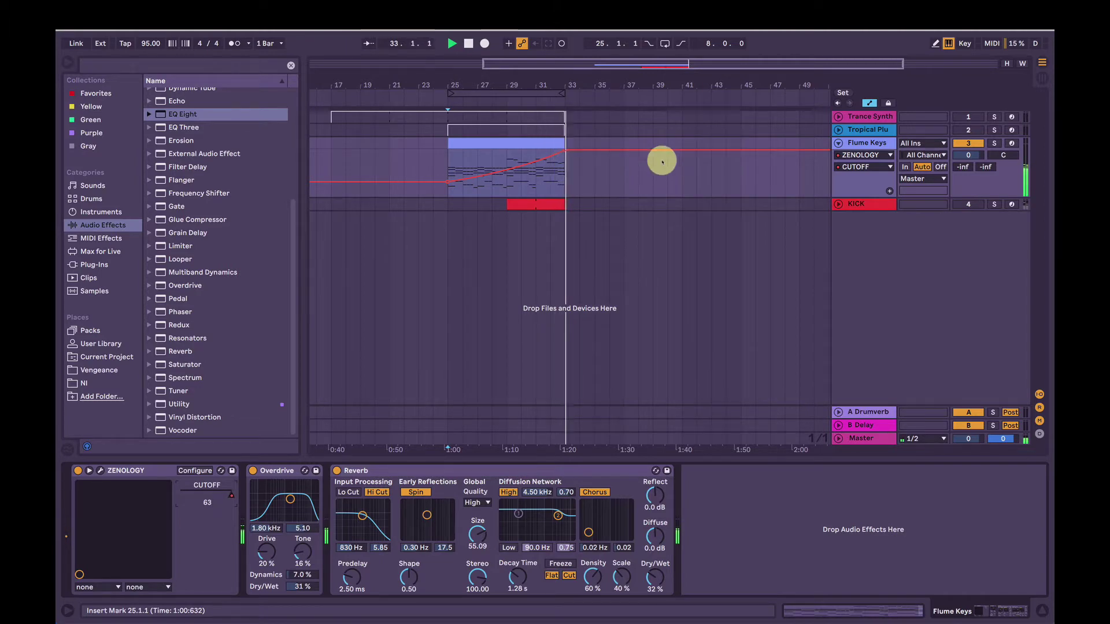
Stop playback and choose an automation option from the ZENOLOGY CUTOFF slider's context menu.
{"action": "key", "text": "space"}
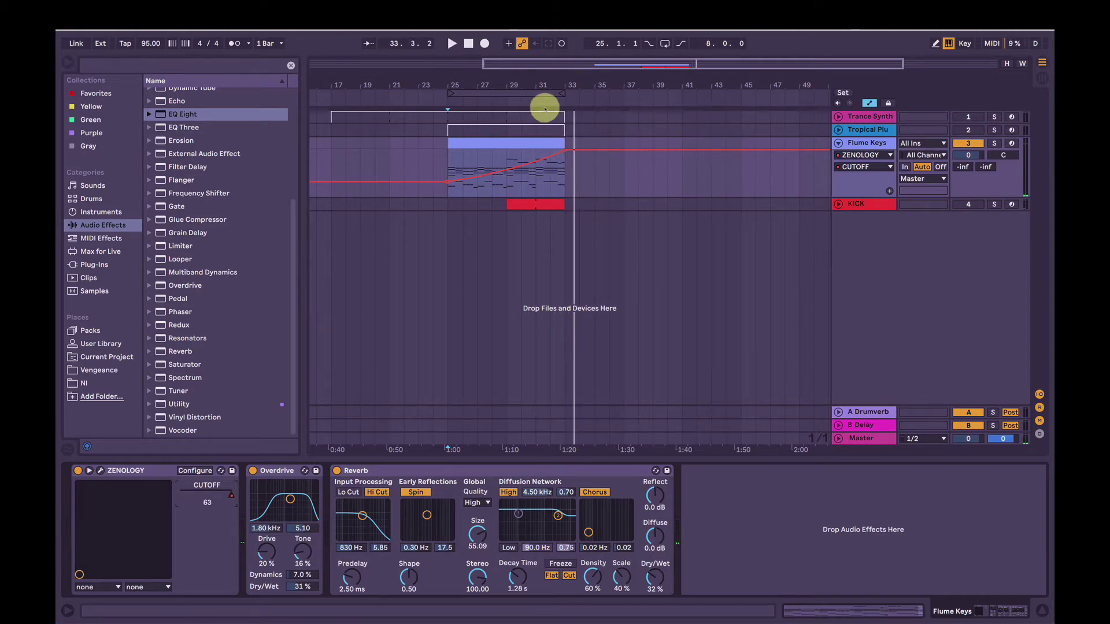
{"action": "left_click", "coordinate": [295, 470]}
{"action": "left_click", "coordinate": [374, 467]}
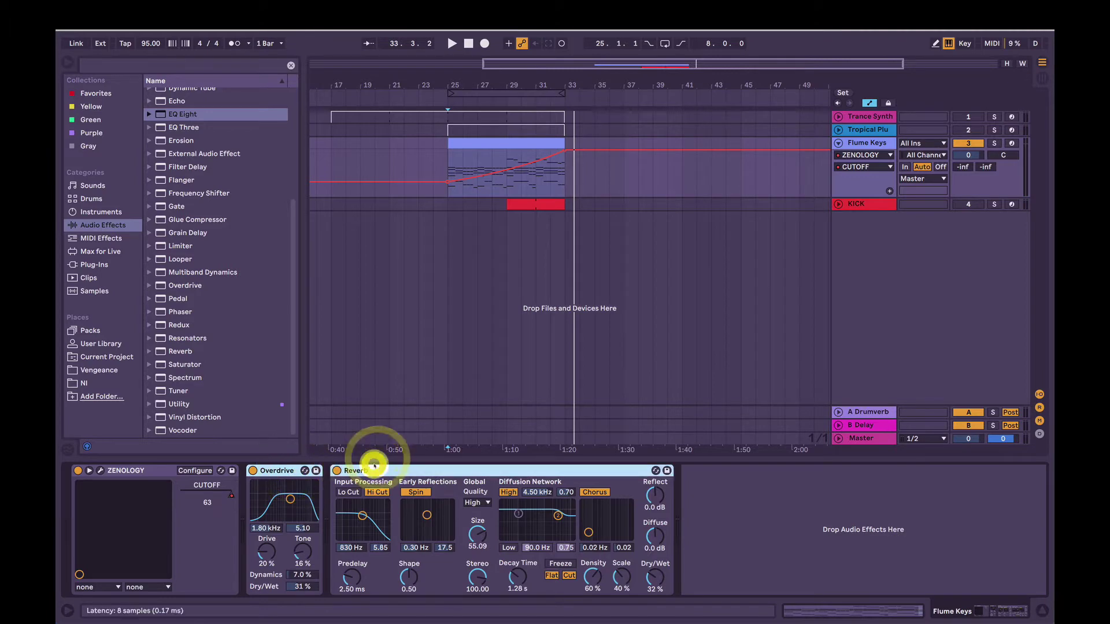
{"action": "left_click", "coordinate": [226, 496]}
{"action": "right_click", "coordinate": [228, 496]}
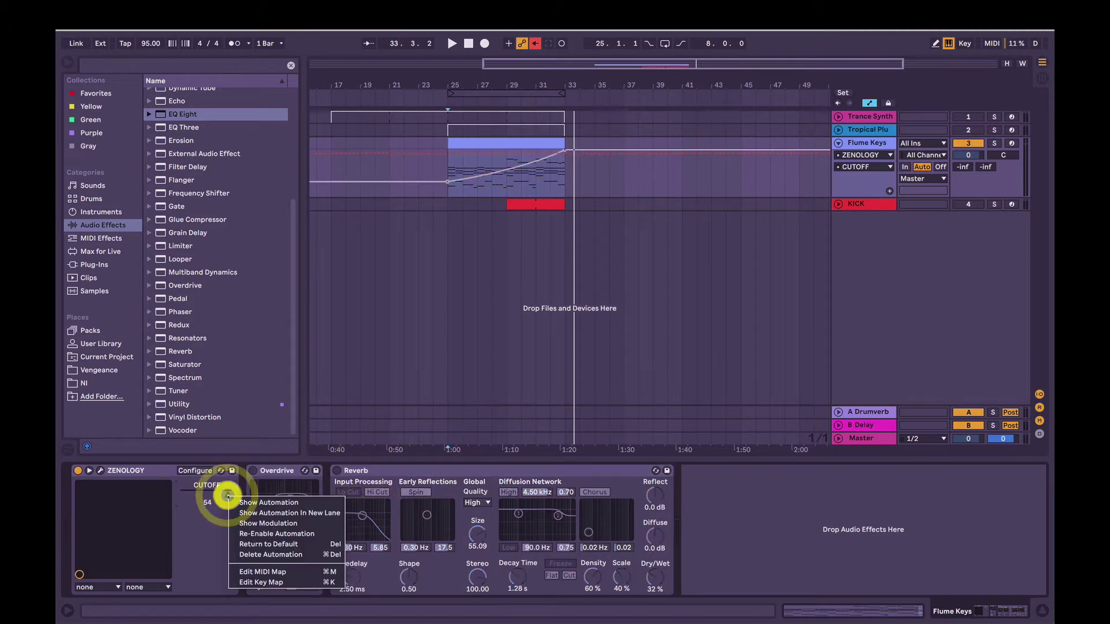
{"action": "left_click", "coordinate": [263, 554]}
Delete CUTOFF from ZENOLOGY's configured parameters and bring up the plugin editor.
{"action": "left_click", "coordinate": [195, 470]}
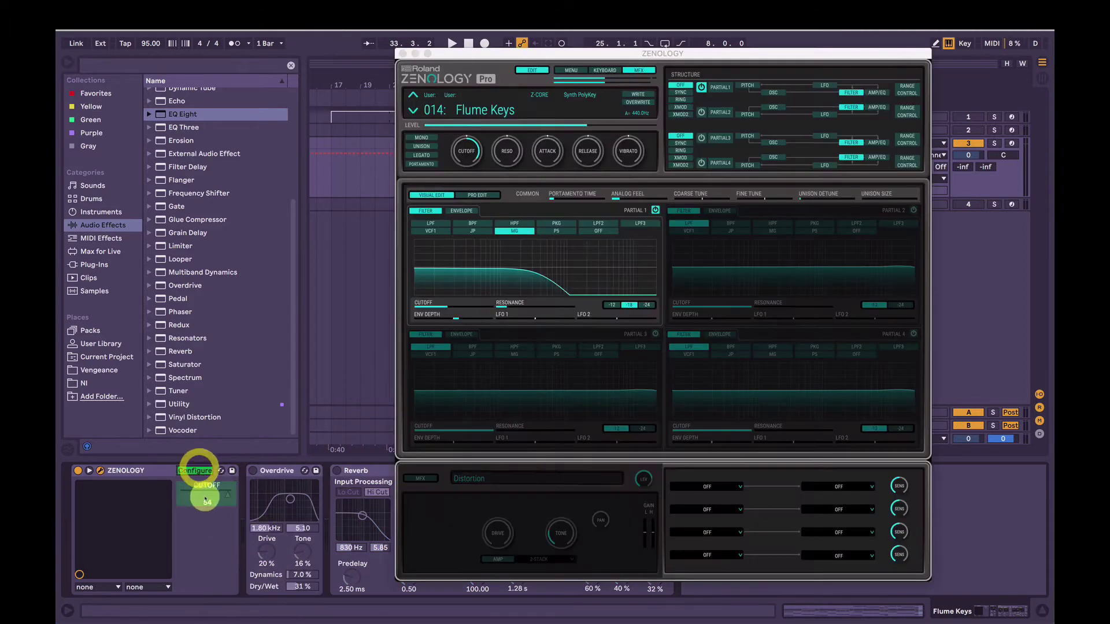
{"action": "left_click", "coordinate": [206, 499]}
{"action": "key", "text": "Delete"}
{"action": "left_click", "coordinate": [197, 471]}
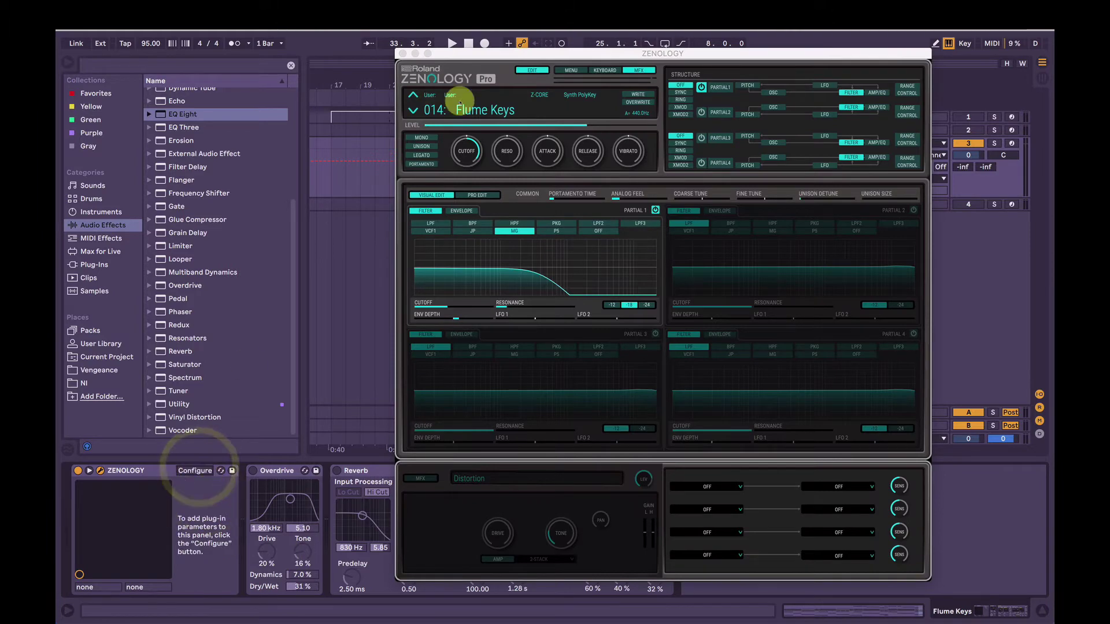
Load the 019: INITIAL TONE preset in Zenology Pro and stop playback.
{"action": "left_click_drag", "start_coordinate": [509, 53], "coordinate": [413, 58]}
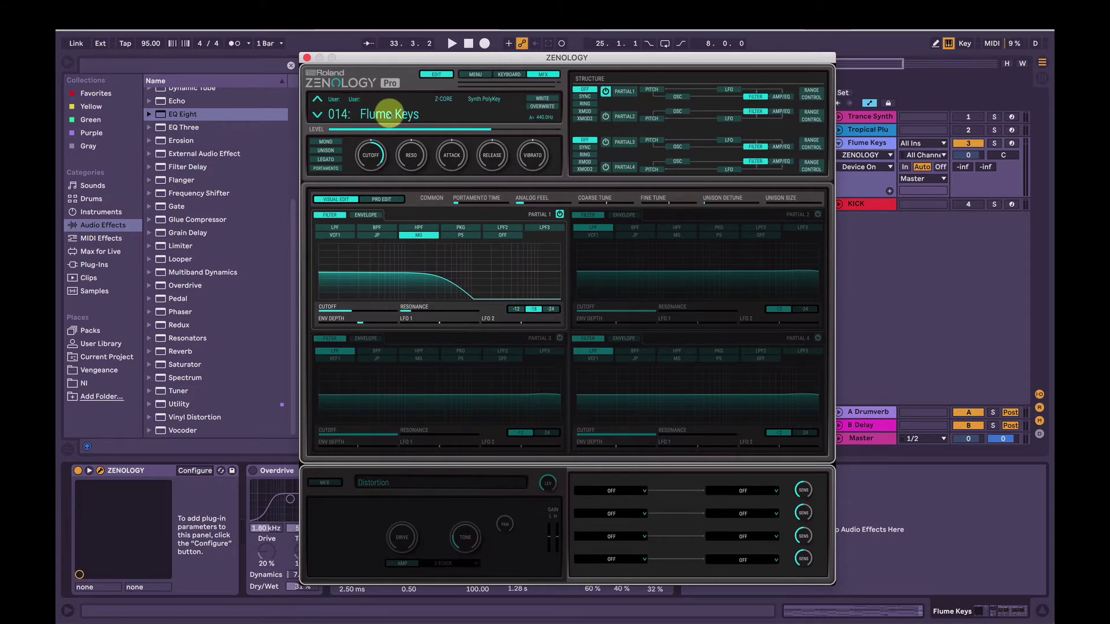
{"action": "left_click", "coordinate": [388, 113]}
{"action": "double_click", "coordinate": [384, 285]}
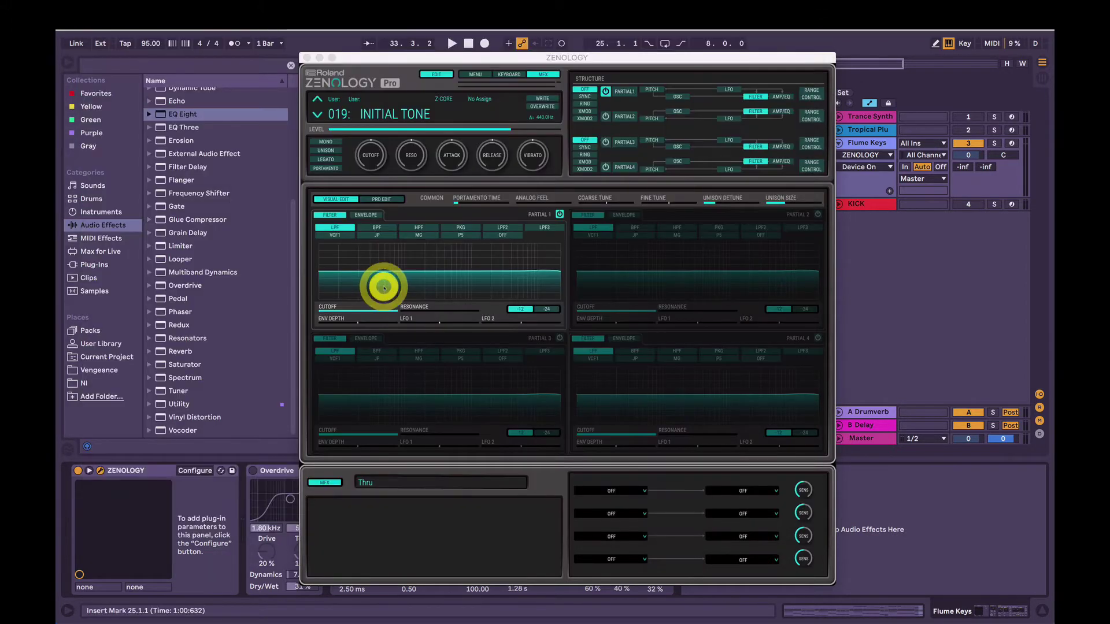
{"action": "key", "text": "space"}
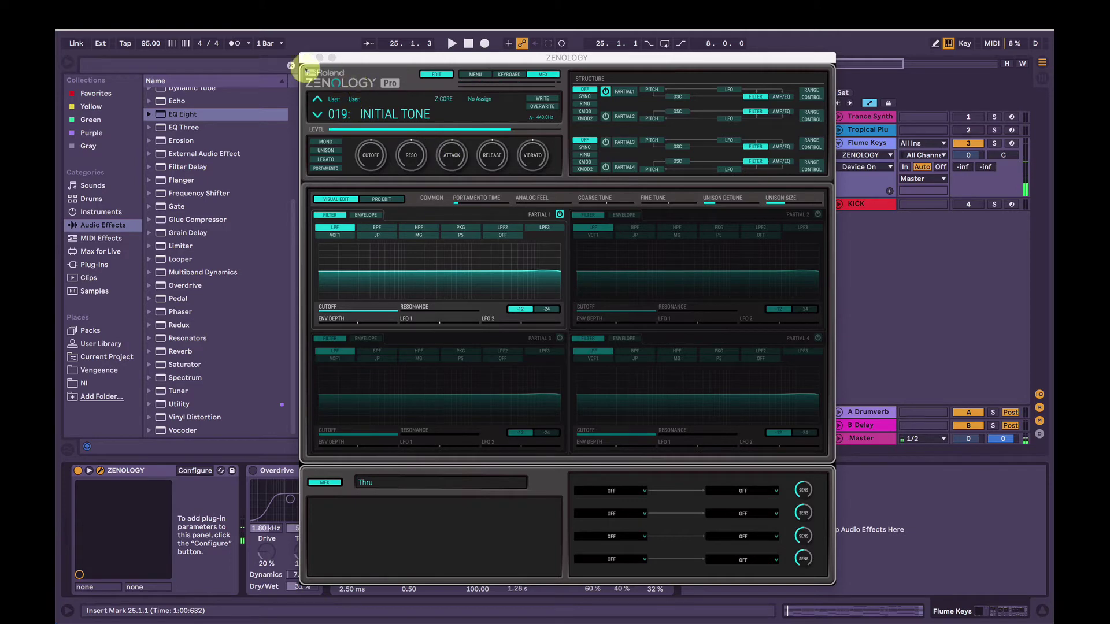
Show all four partials' oscillator settings, enlarge Zenology to 108%, and play to hear it.
{"action": "left_click", "coordinate": [677, 96]}
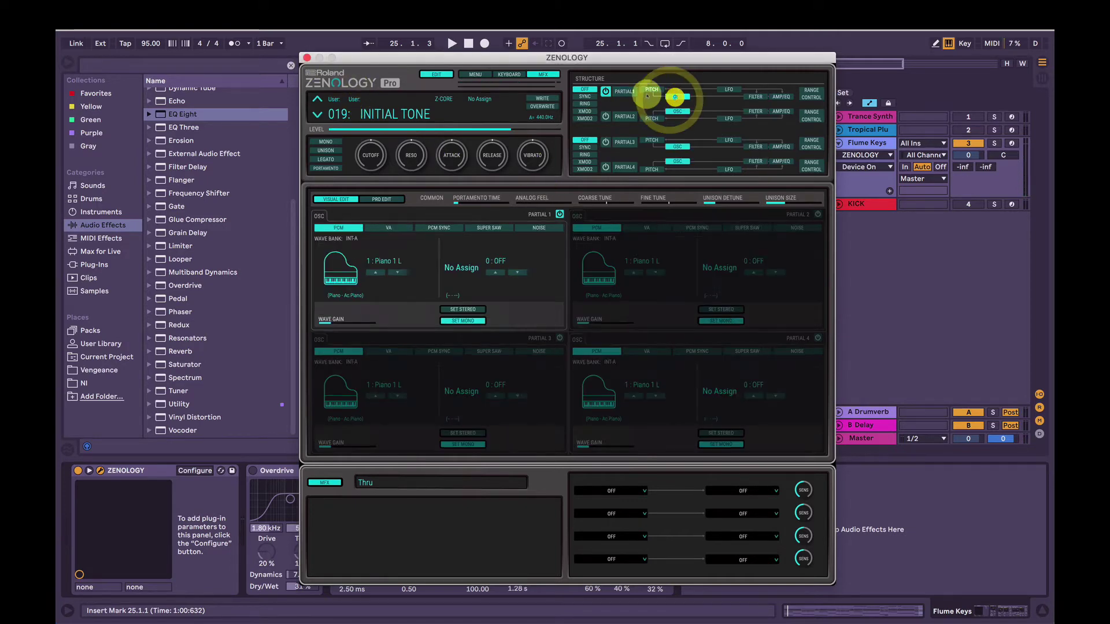
{"action": "left_click", "coordinate": [475, 74]}
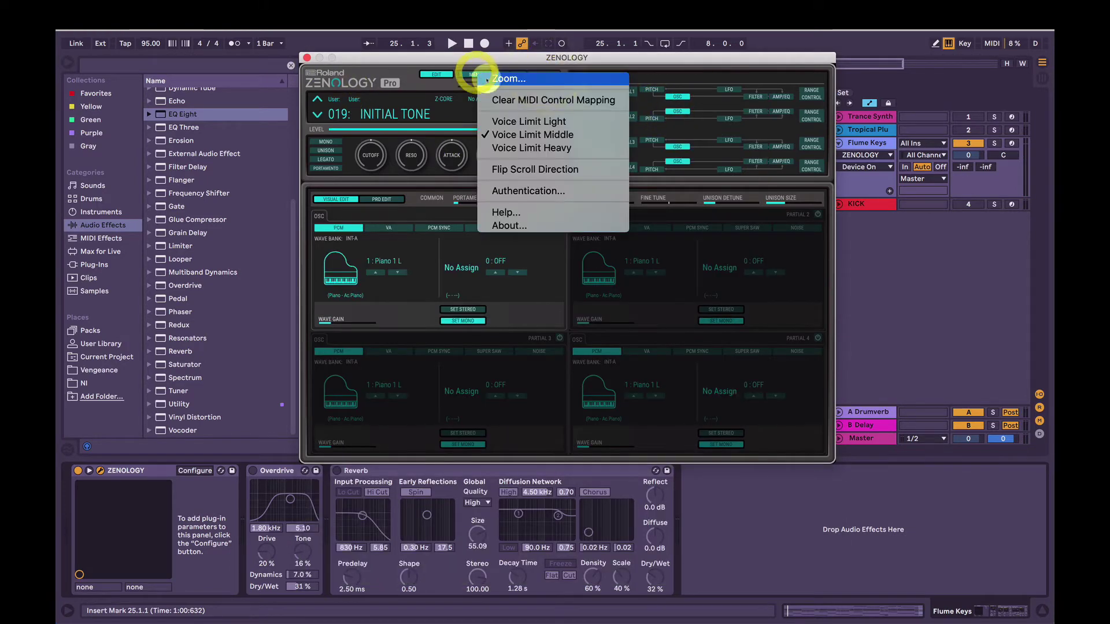
{"action": "left_click", "coordinate": [480, 74]}
{"action": "scroll", "coordinate": [558, 191], "scroll_direction": "up", "scroll_amount": 2}
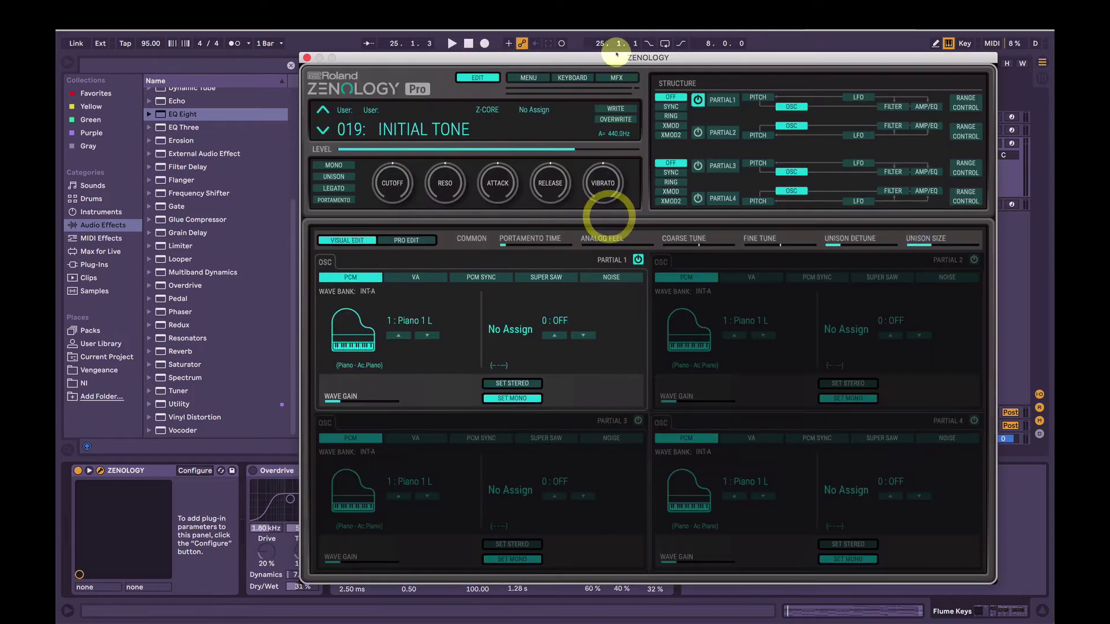
{"action": "left_click_drag", "start_coordinate": [616, 47], "coordinate": [495, 55]}
{"action": "key", "text": "space"}
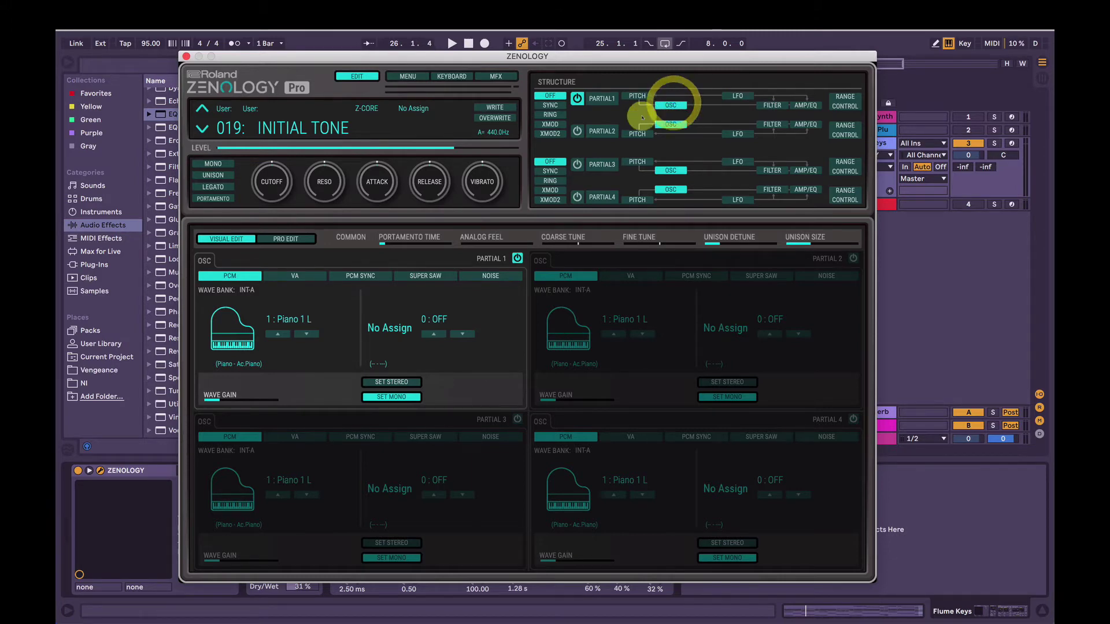
Audition PCM SYNC waves Sync Tri and JP-8 Tri for Partial 1, settling on MG Tri Saw.
{"action": "left_click", "coordinate": [354, 272]}
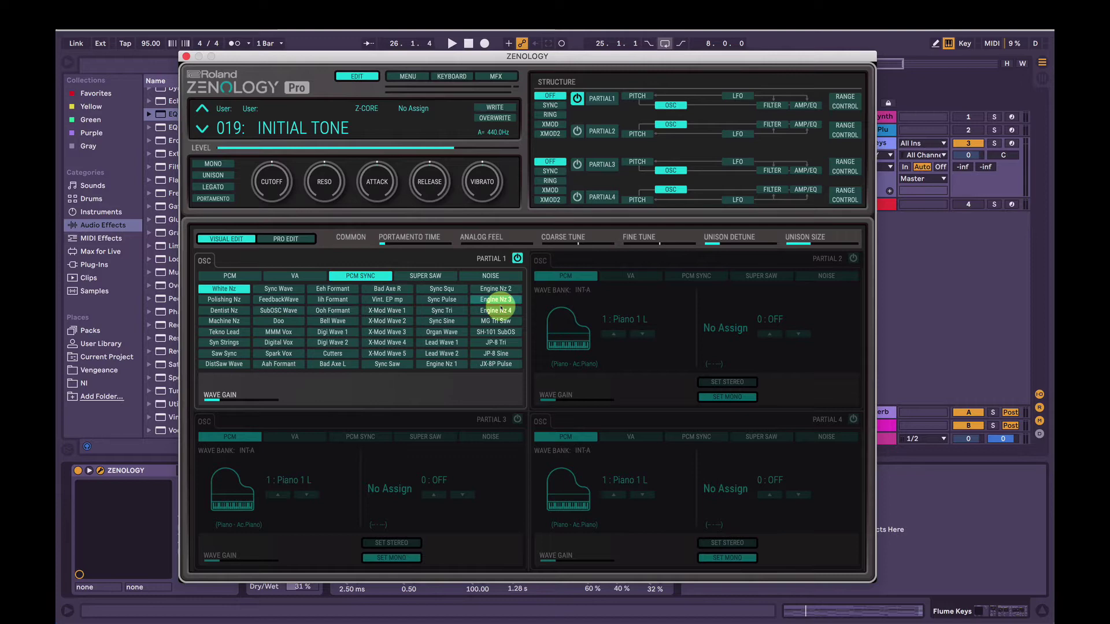
{"action": "left_click", "coordinate": [452, 311]}
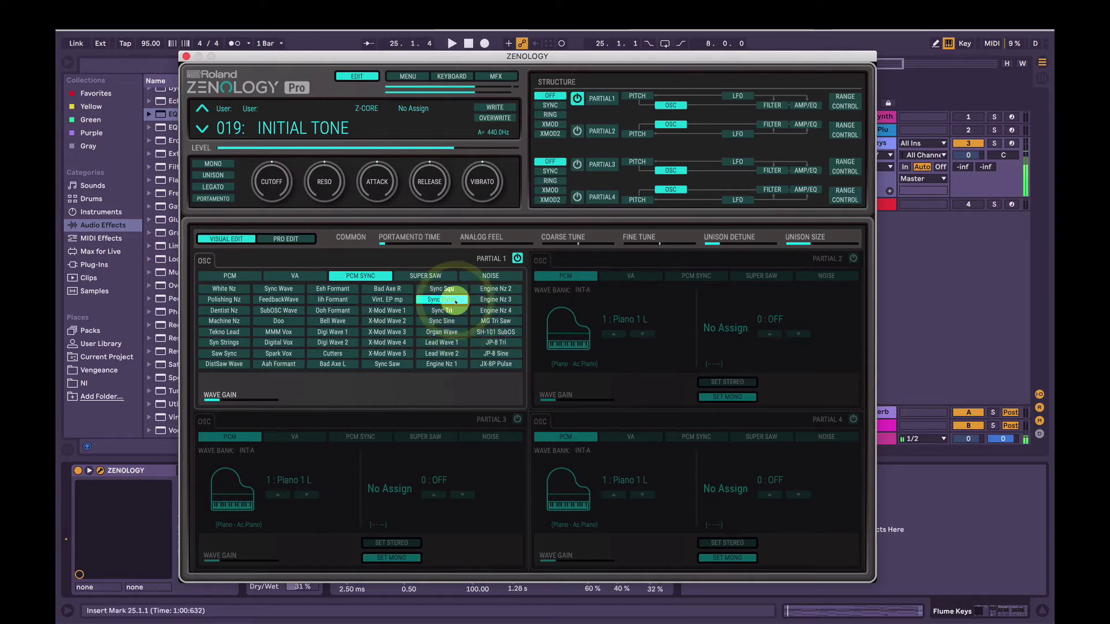
{"action": "left_click", "coordinate": [490, 342]}
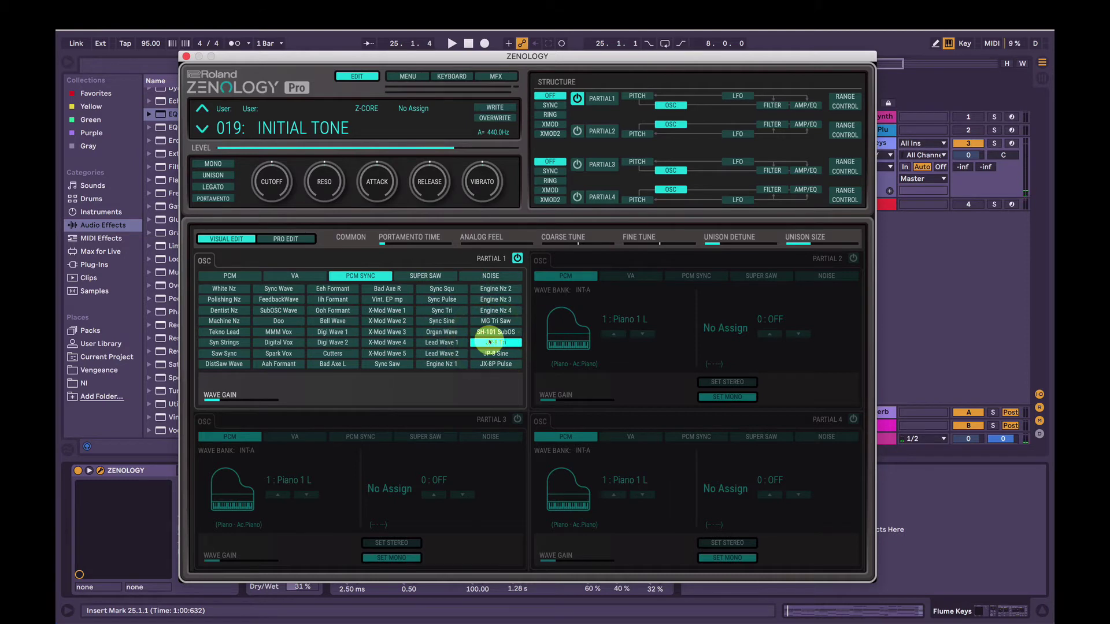
{"action": "left_click", "coordinate": [500, 321]}
{"action": "key", "text": "space"}
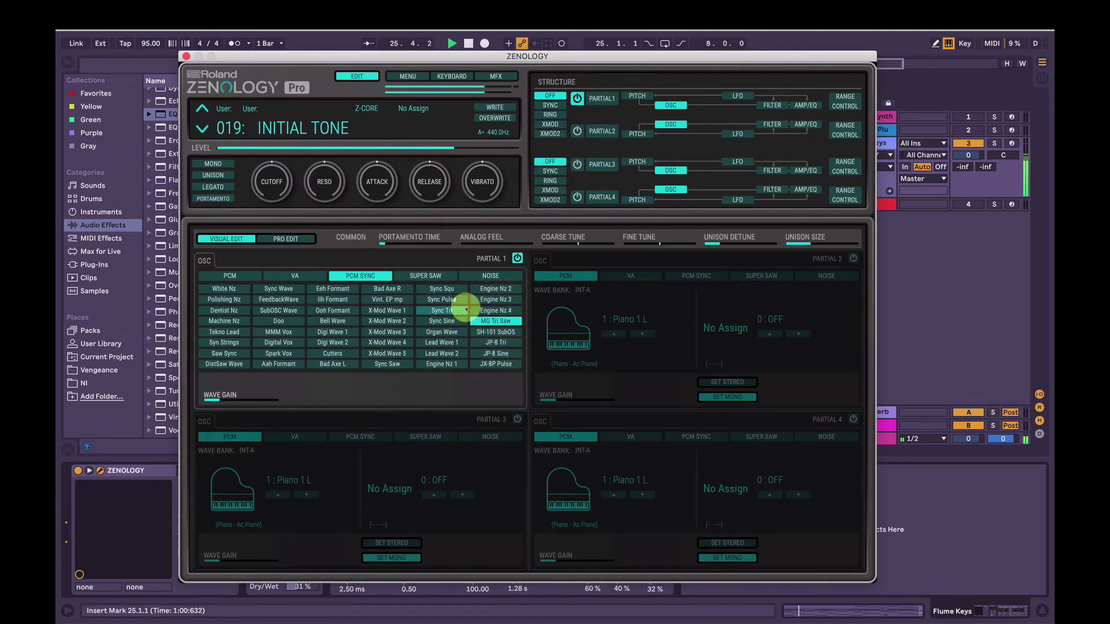
{"action": "key", "text": "space"}
{"action": "left_click", "coordinate": [494, 323]}
{"action": "key", "text": "space"}
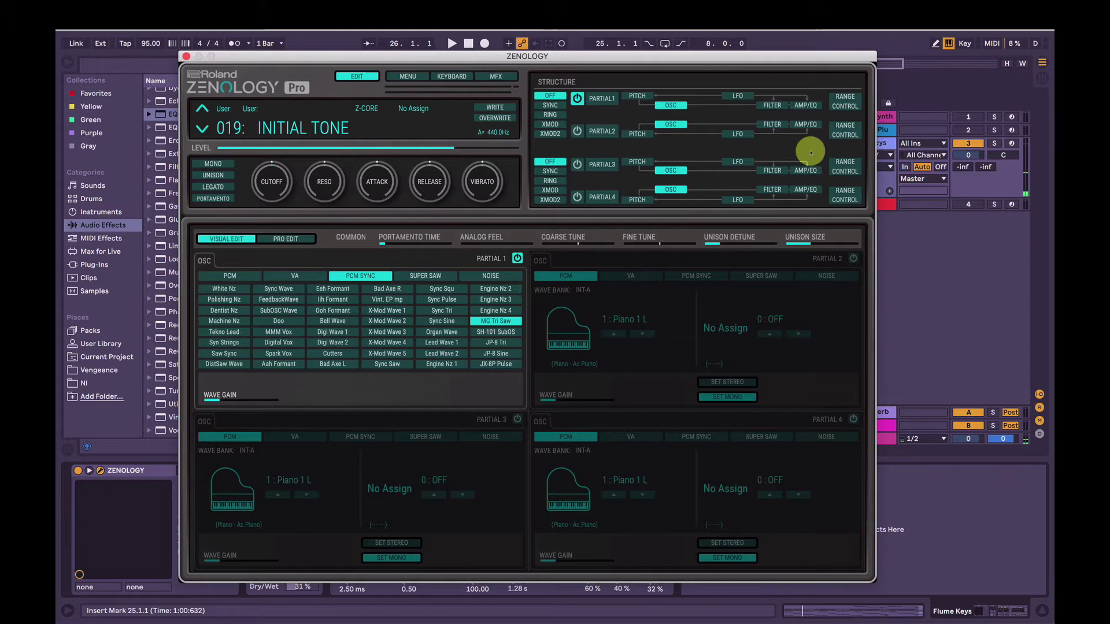
Lower Partial 1's amp envelope T2 and T3 points for a quick decay to lower sustain.
{"action": "left_click", "coordinate": [807, 105]}
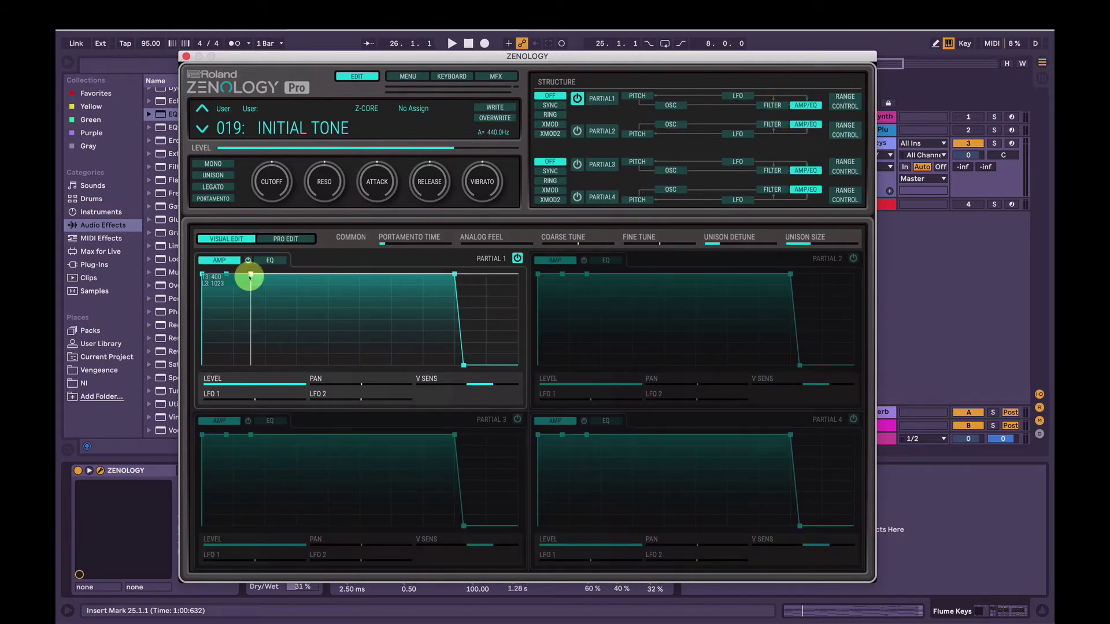
{"action": "left_click_drag", "start_coordinate": [250, 276], "coordinate": [260, 330]}
{"action": "key", "text": "space"}
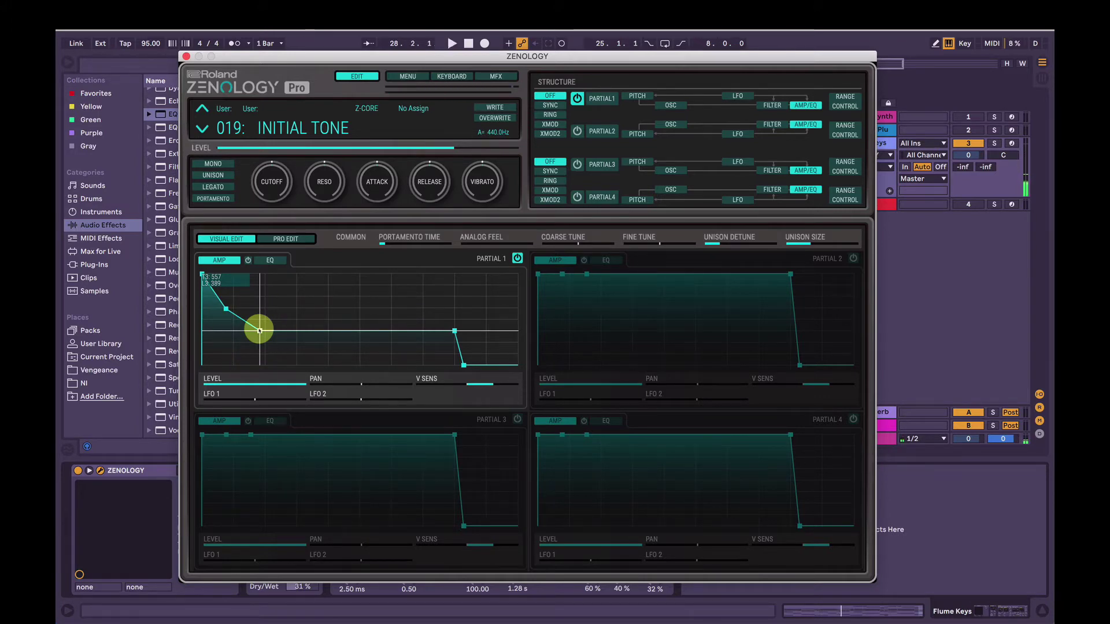
Set Partial 1's filter to MG with -24 slope and cutoff lowered to about 421.
{"action": "left_click_drag", "start_coordinate": [260, 331], "coordinate": [260, 331]}
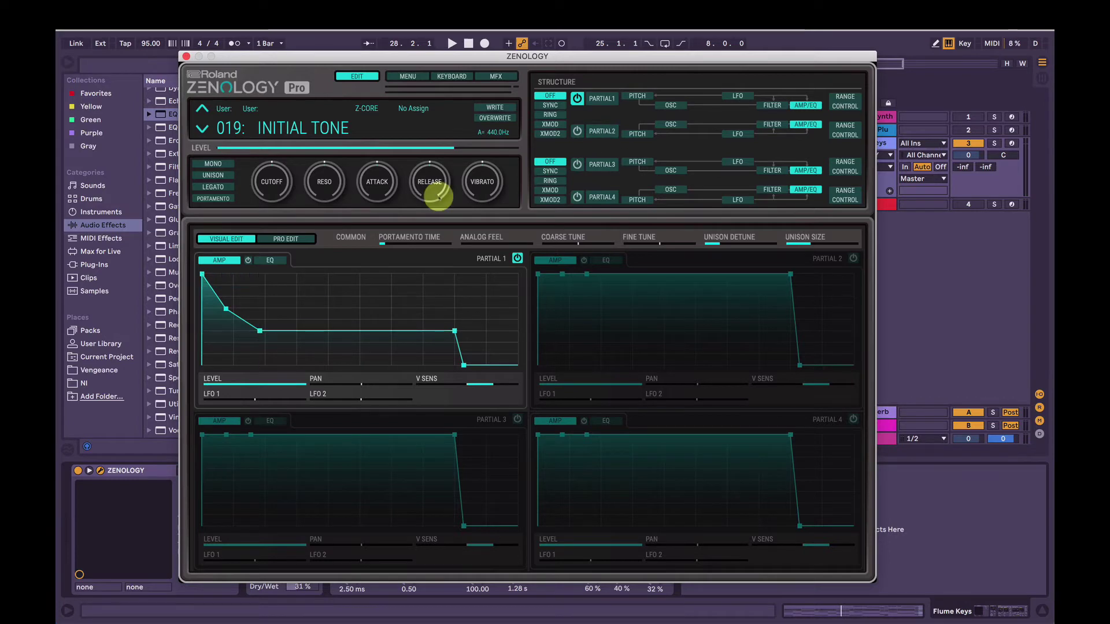
{"action": "left_click", "coordinate": [773, 106]}
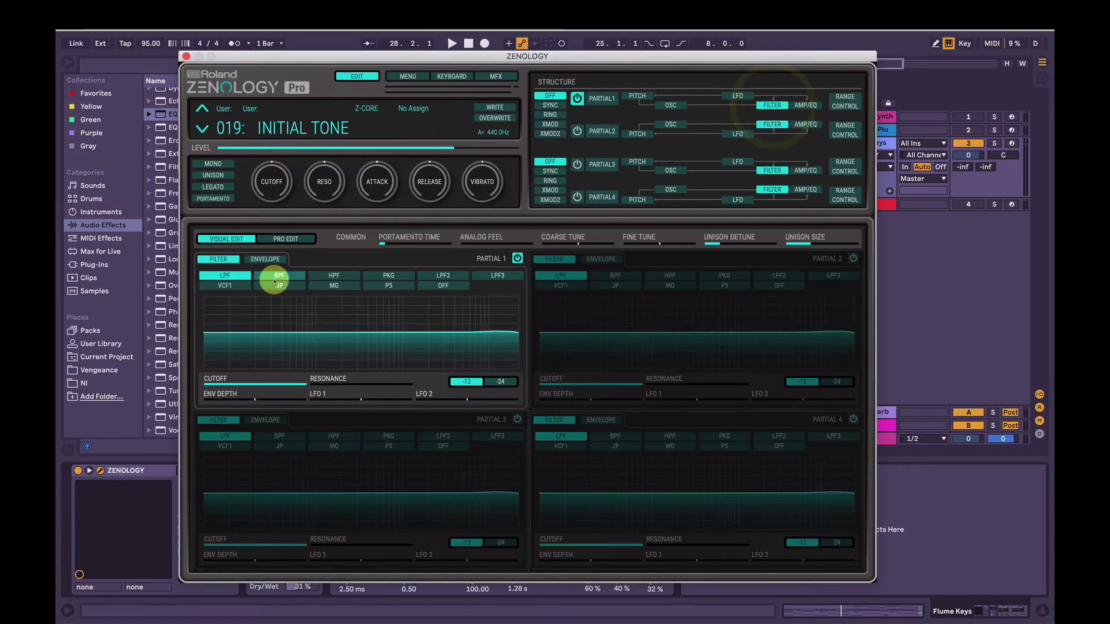
{"action": "left_click", "coordinate": [344, 286]}
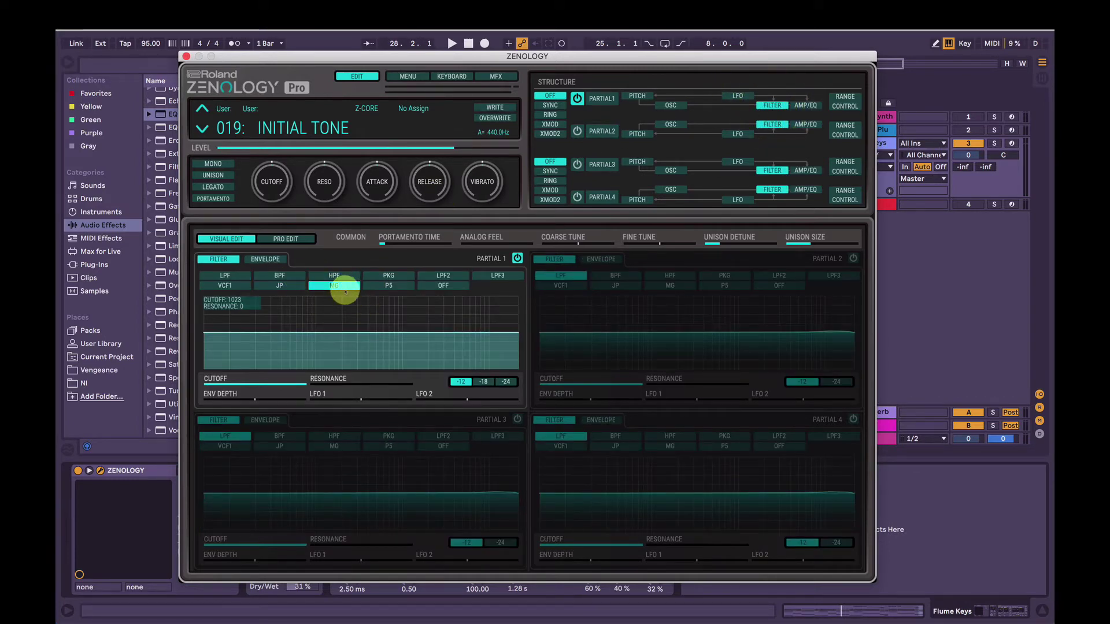
{"action": "left_click_drag", "start_coordinate": [493, 367], "coordinate": [391, 384]}
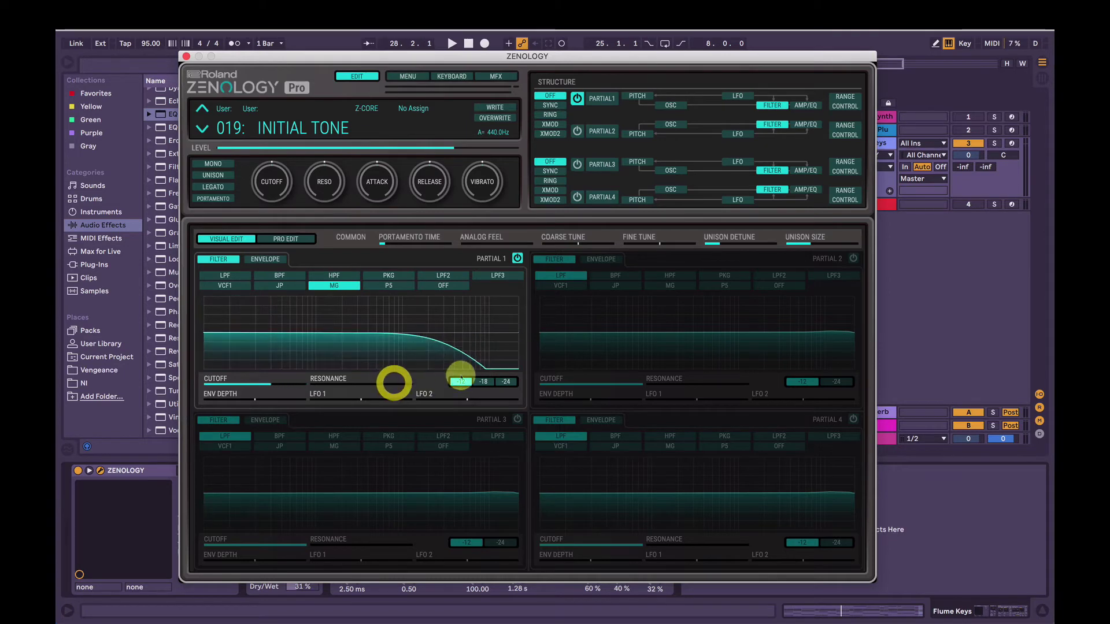
{"action": "left_click", "coordinate": [506, 383]}
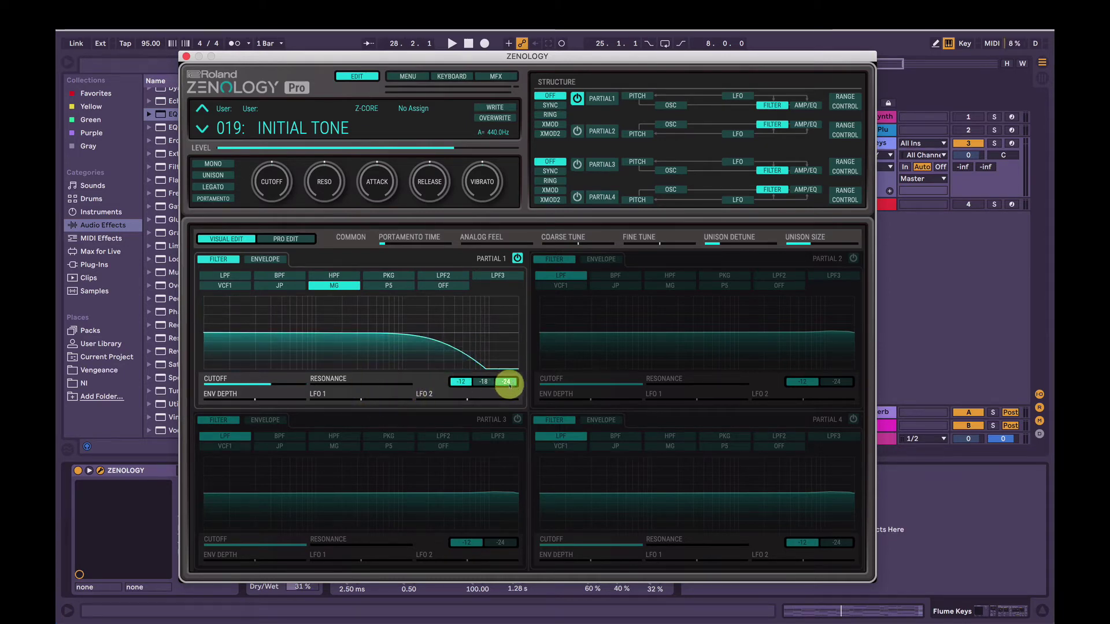
{"action": "left_click_drag", "start_coordinate": [421, 342], "coordinate": [346, 340]}
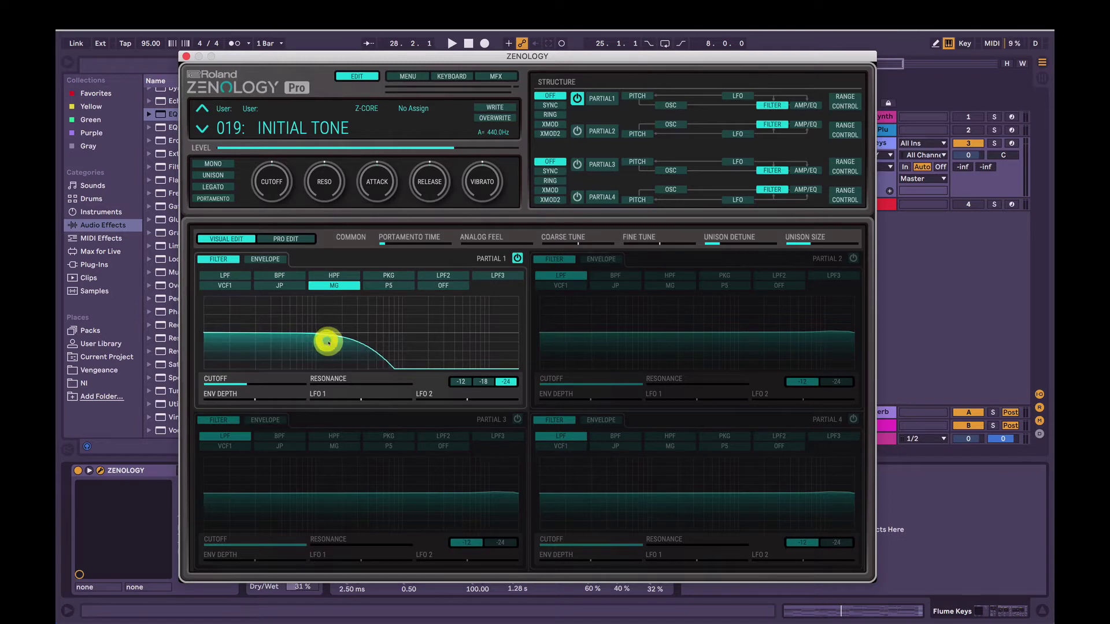
{"action": "left_click", "coordinate": [328, 342]}
{"action": "key", "text": "space"}
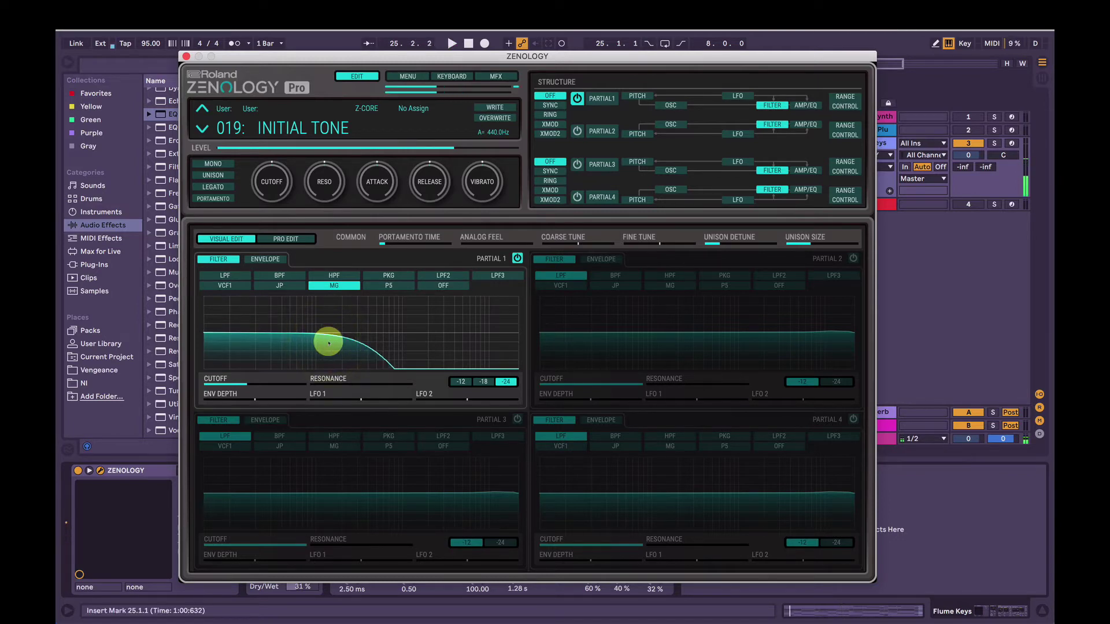
Shape Partial 1's filter envelope into an instant peak with fast decay and ENV DEPTH 12.
{"action": "left_click", "coordinate": [275, 258]}
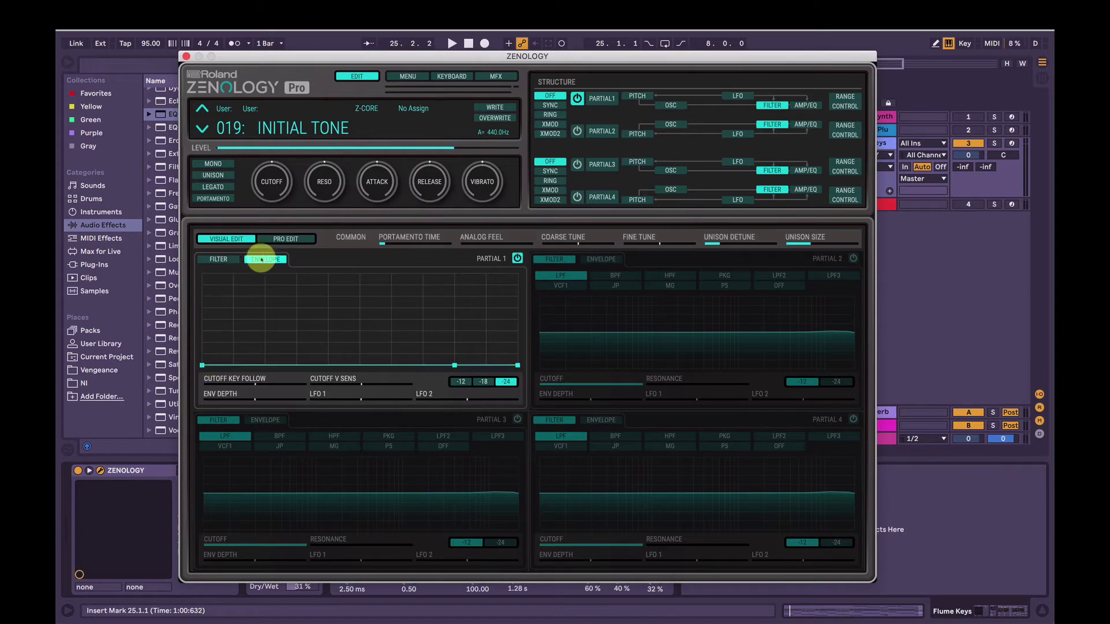
{"action": "left_click_drag", "start_coordinate": [210, 363], "coordinate": [193, 248]}
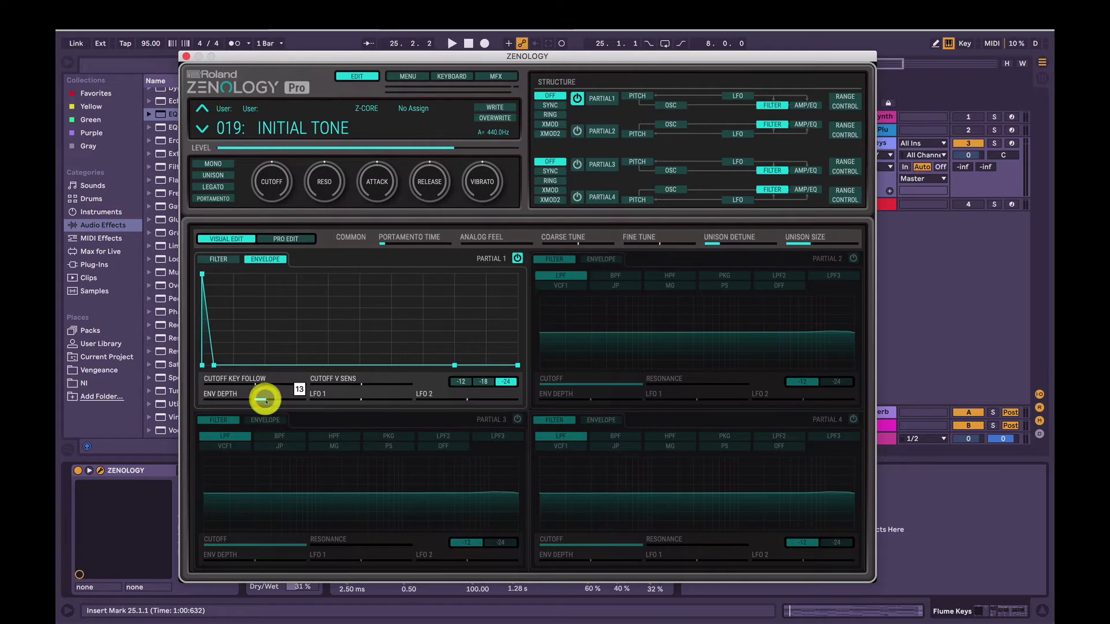
{"action": "key", "text": "space"}
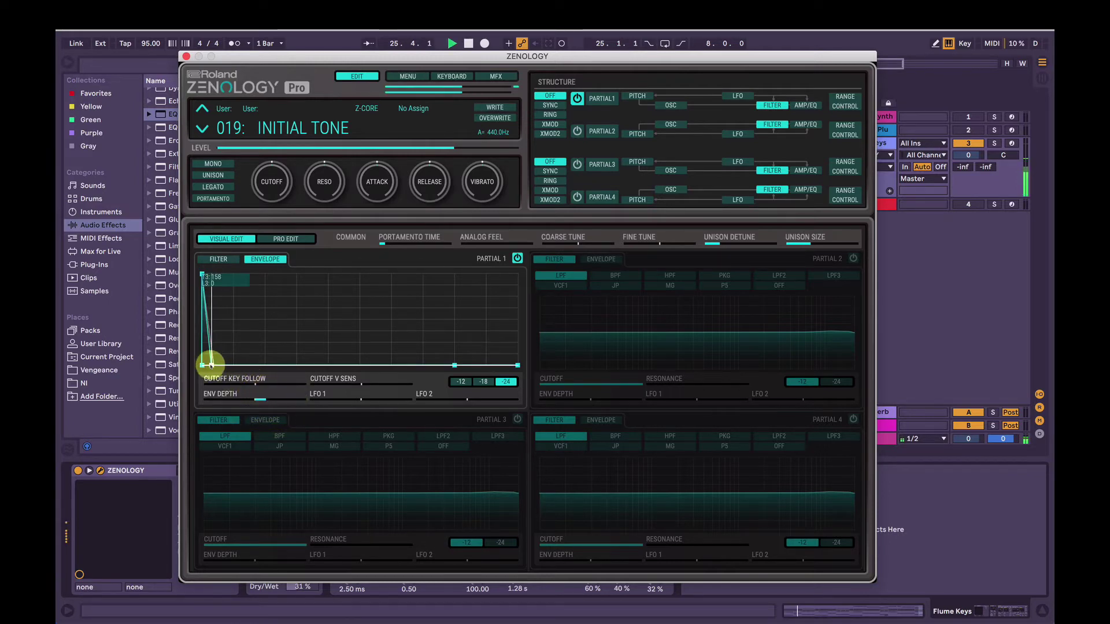
{"action": "left_click_drag", "start_coordinate": [212, 364], "coordinate": [216, 365]}
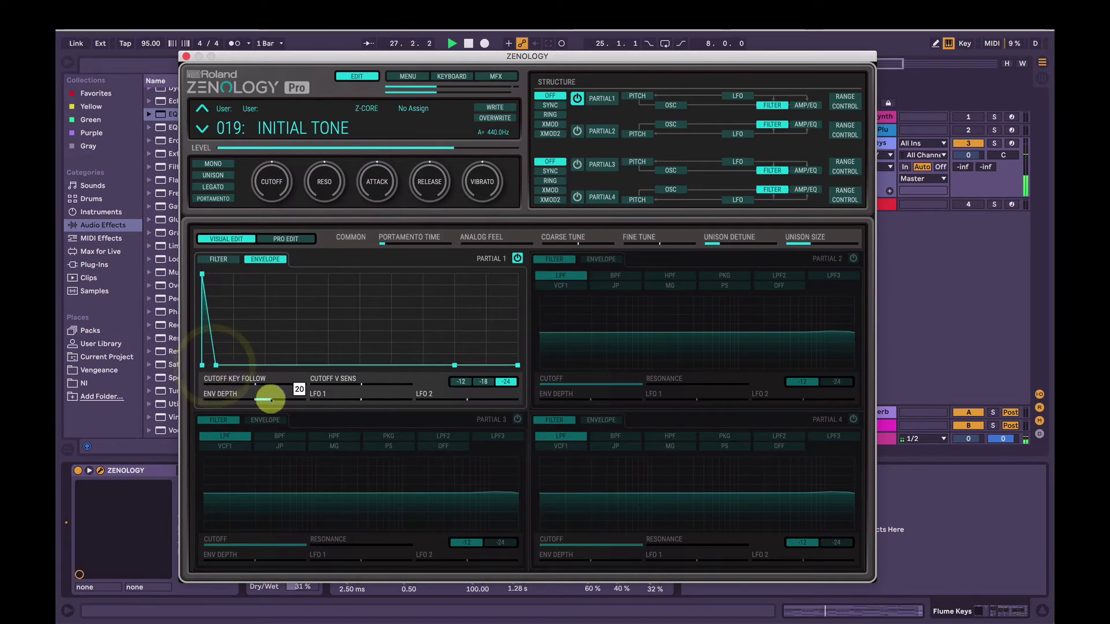
{"action": "left_click_drag", "start_coordinate": [264, 398], "coordinate": [263, 396]}
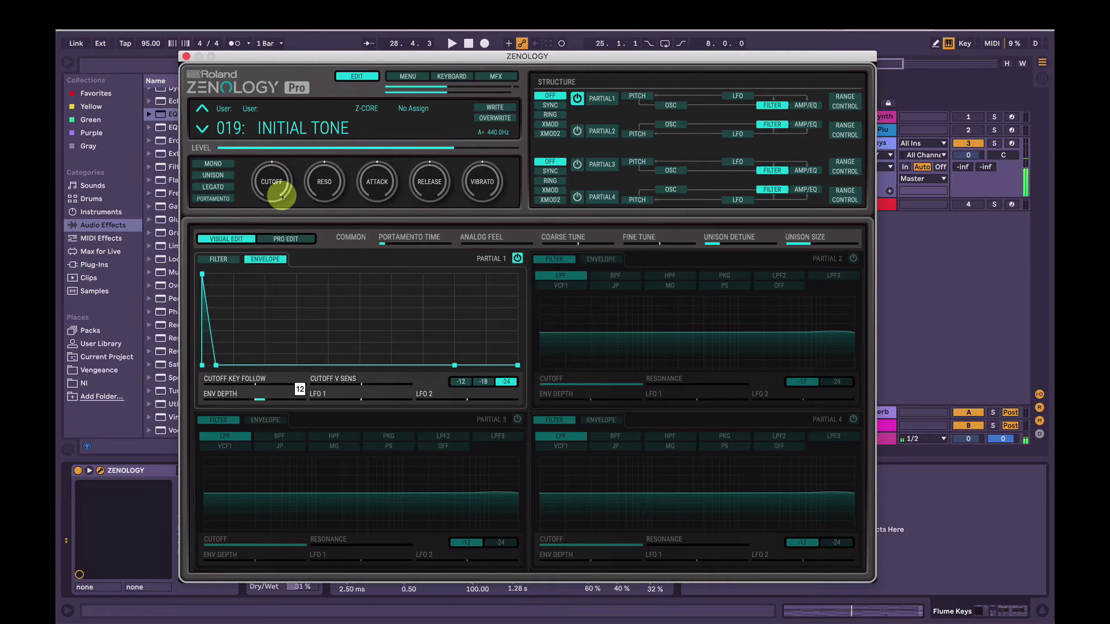
{"action": "key", "text": "space"}
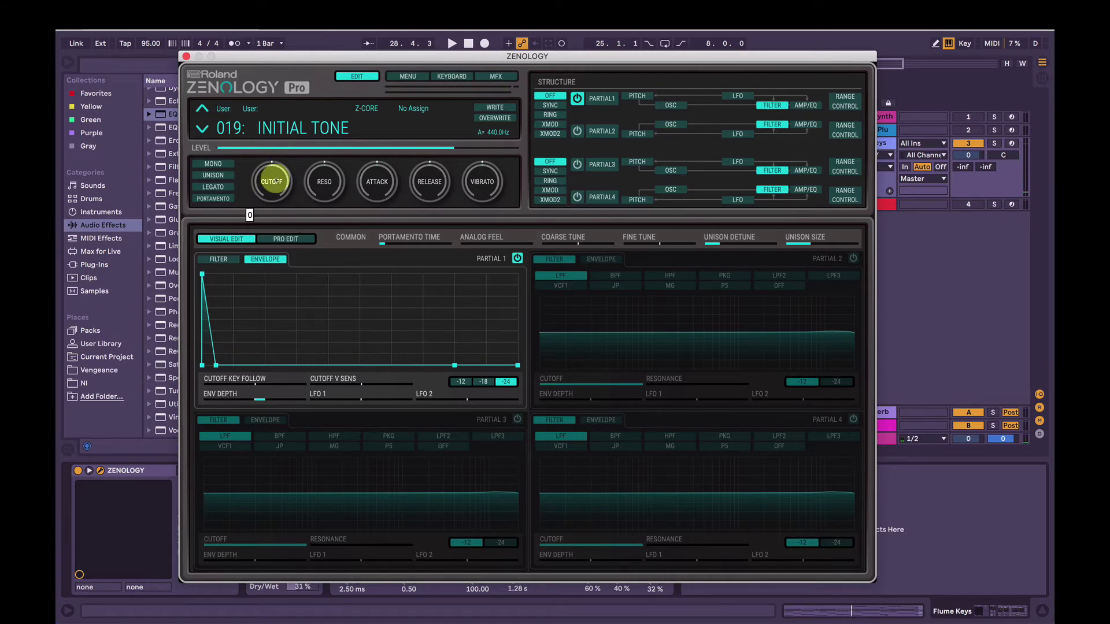
Turn Partial 1's filter cutoff down, then back up somewhat.
{"action": "left_click_drag", "start_coordinate": [271, 181], "coordinate": [275, 205]}
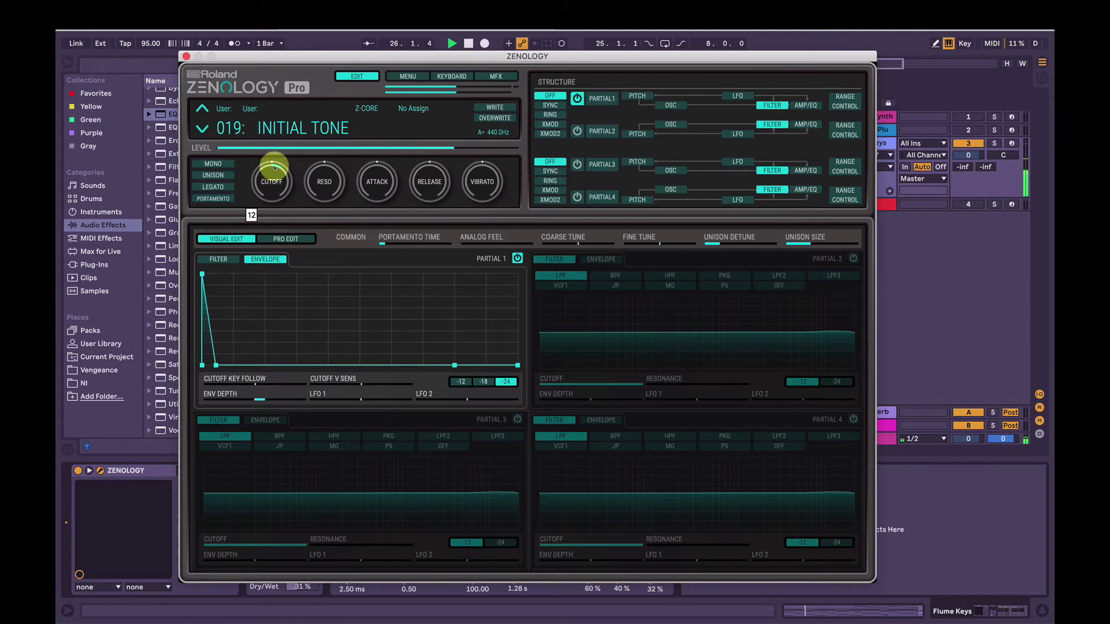
{"action": "left_click_drag", "start_coordinate": [275, 155], "coordinate": [272, 181]}
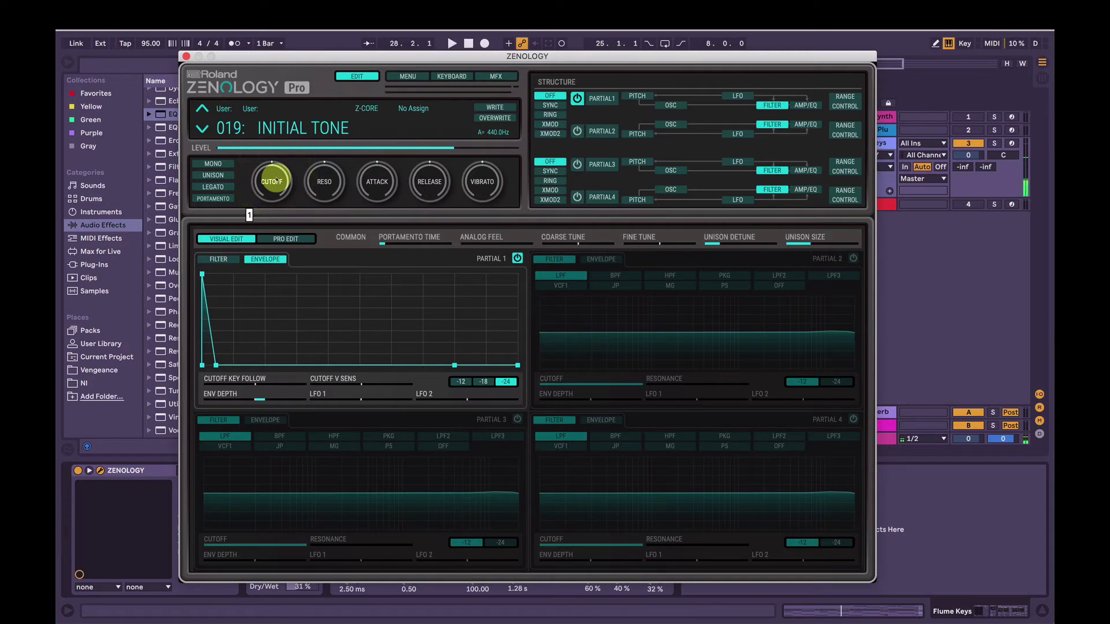
{"action": "left_click", "coordinate": [493, 204]}
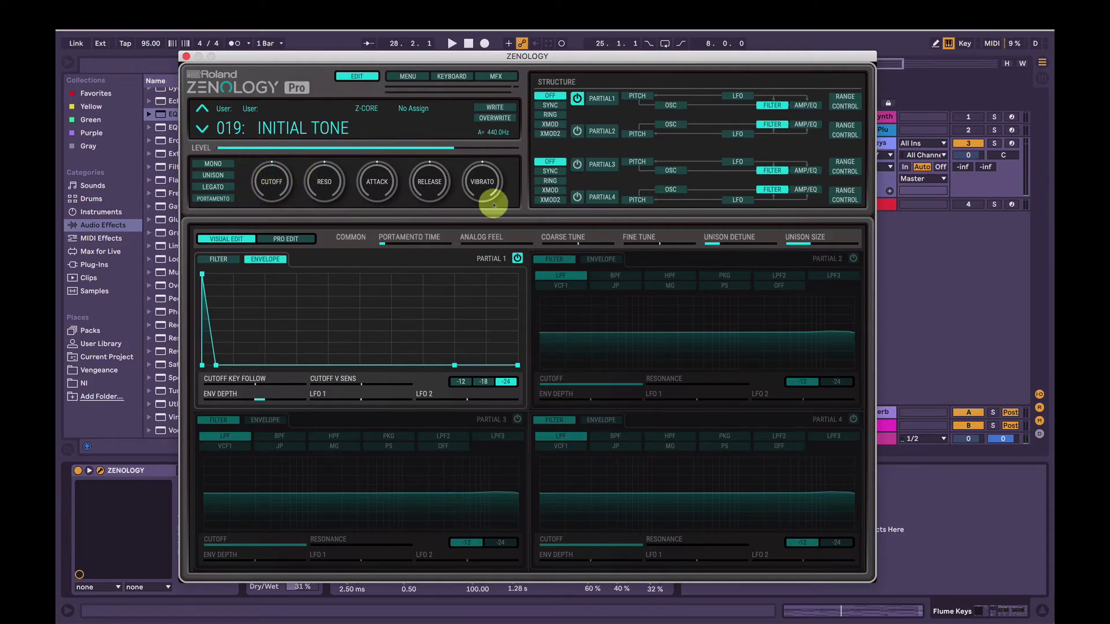
Turn on Partial 2 and give it the PCM SYNC Organ Wave.
{"action": "left_click", "coordinate": [772, 170]}
{"action": "left_click", "coordinate": [595, 142]}
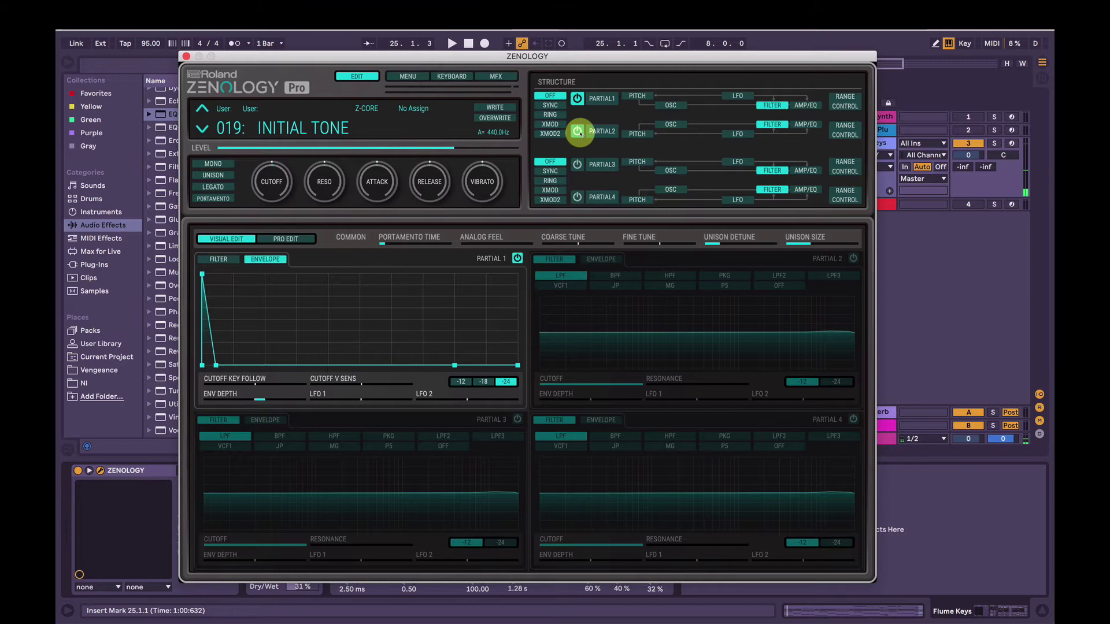
{"action": "left_click", "coordinate": [578, 131]}
{"action": "left_click", "coordinate": [671, 124]}
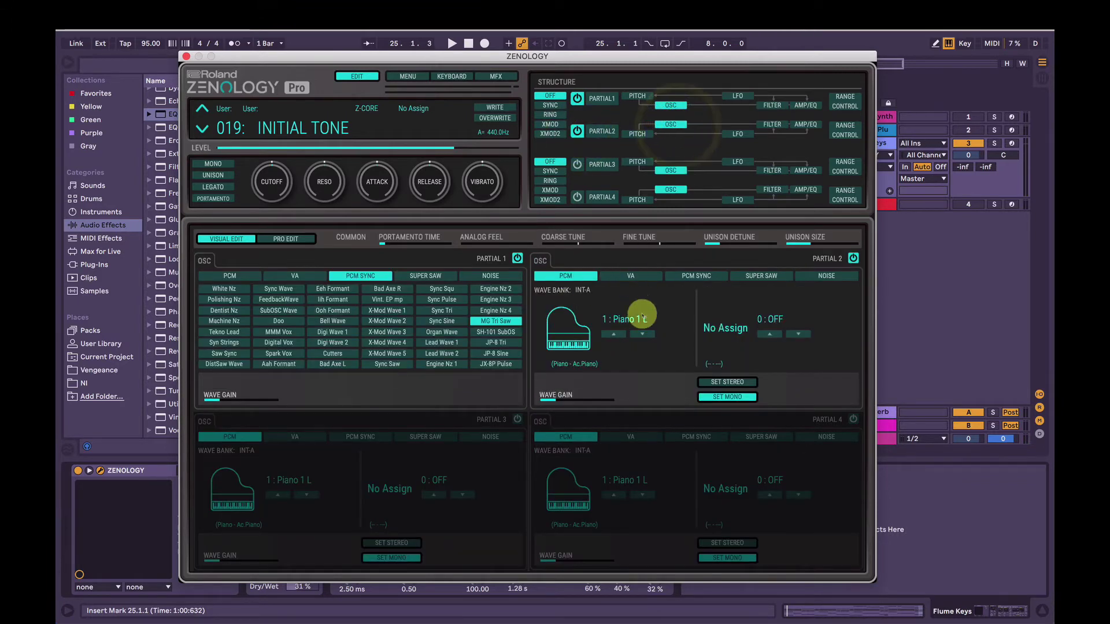
{"action": "left_click", "coordinate": [690, 277]}
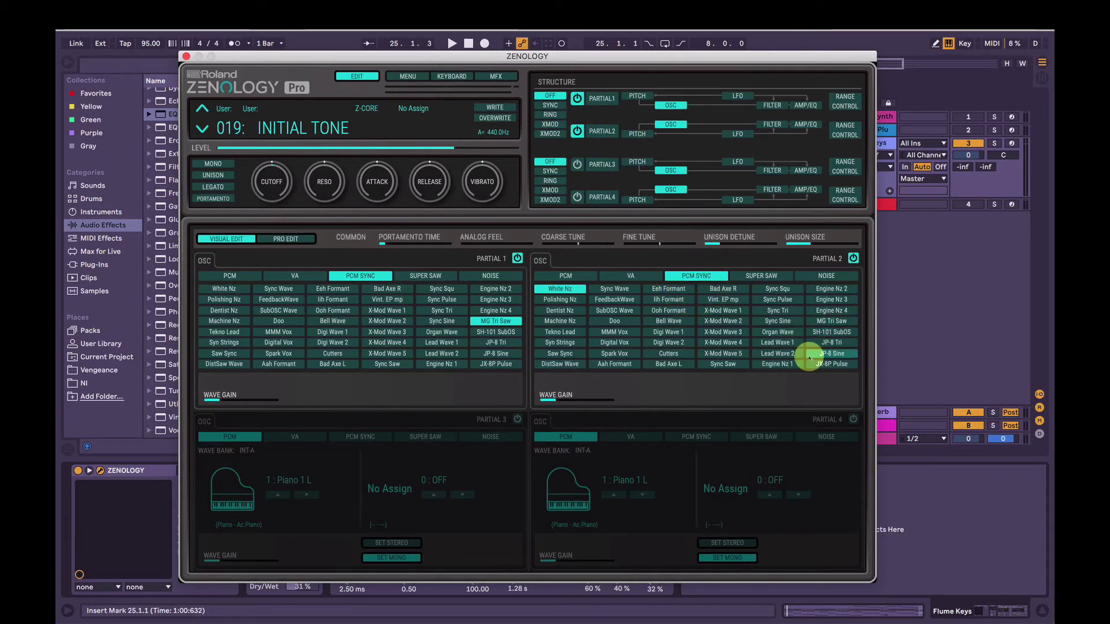
{"action": "left_click", "coordinate": [777, 331]}
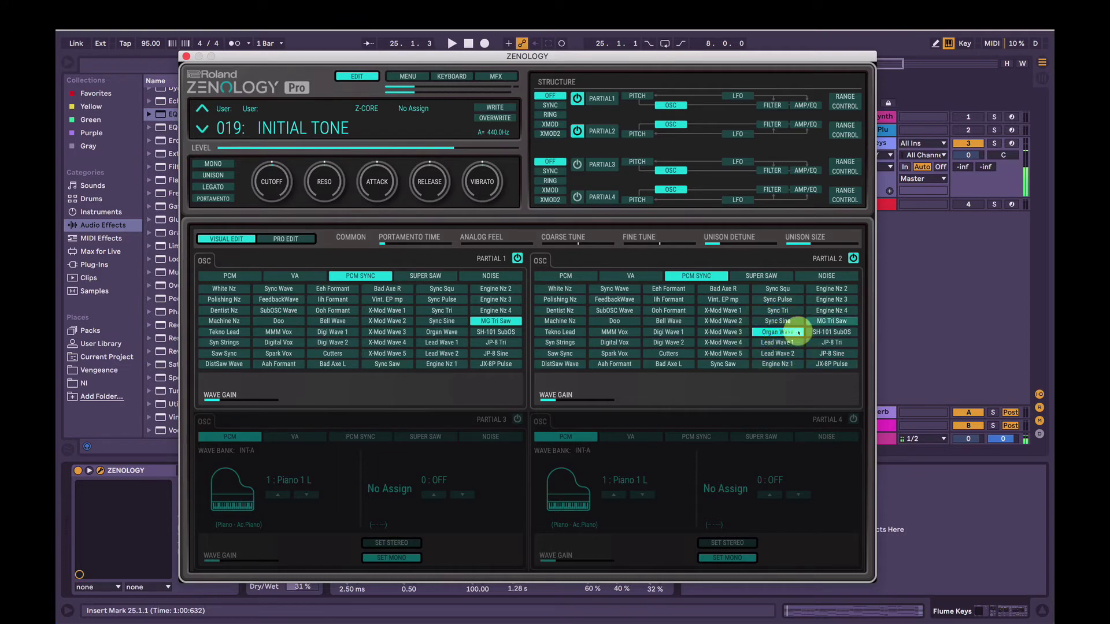
In PRO EDIT, copy Partial 1's settings and paste them into Tone Partial 2.
{"action": "left_click", "coordinate": [286, 239]}
{"action": "left_click", "coordinate": [224, 461]}
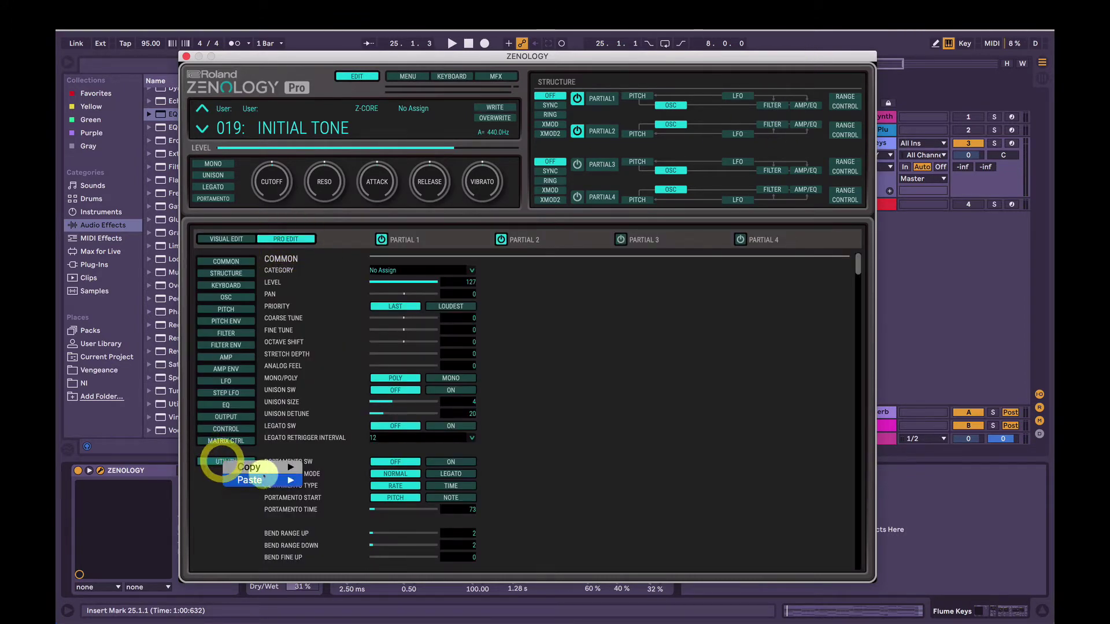
{"action": "mouse_move", "coordinate": [263, 479]}
{"action": "left_click", "coordinate": [340, 439]}
{"action": "left_click", "coordinate": [235, 462]}
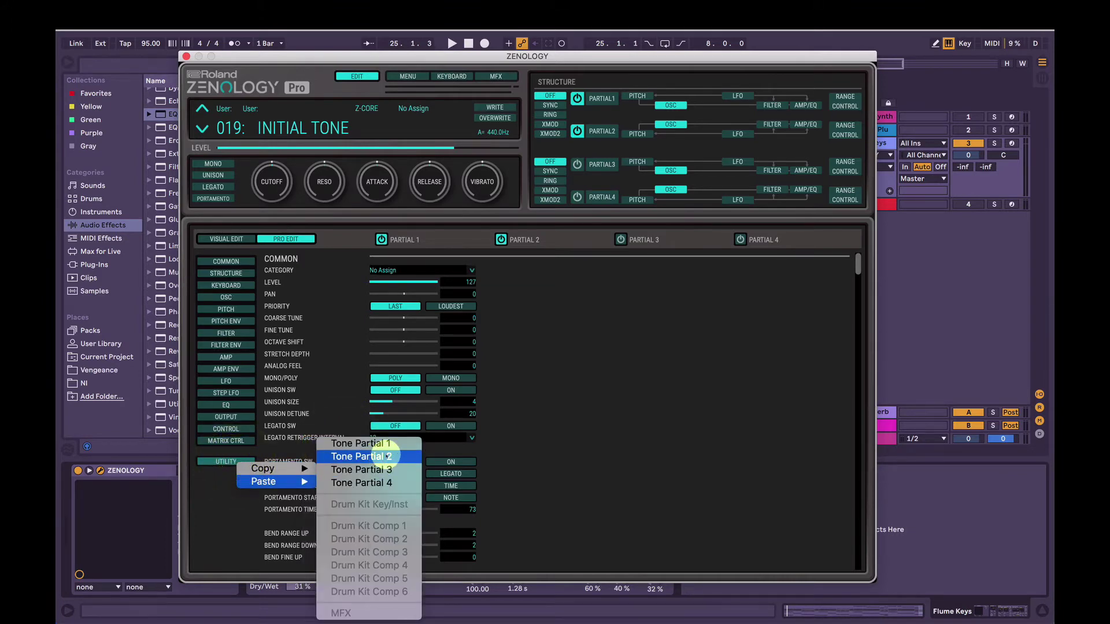
{"action": "left_click", "coordinate": [382, 457]}
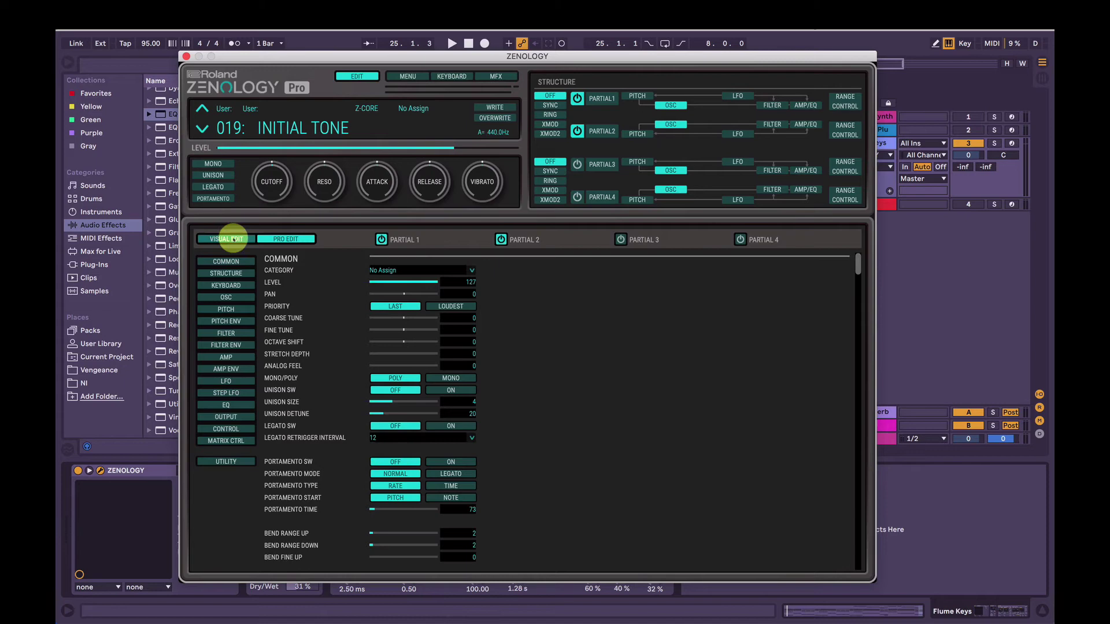
Check the partials' oscillator, amp and filter pages, ending on Partial 2's filter envelope.
{"action": "left_click", "coordinate": [233, 239]}
{"action": "left_click", "coordinate": [671, 123]}
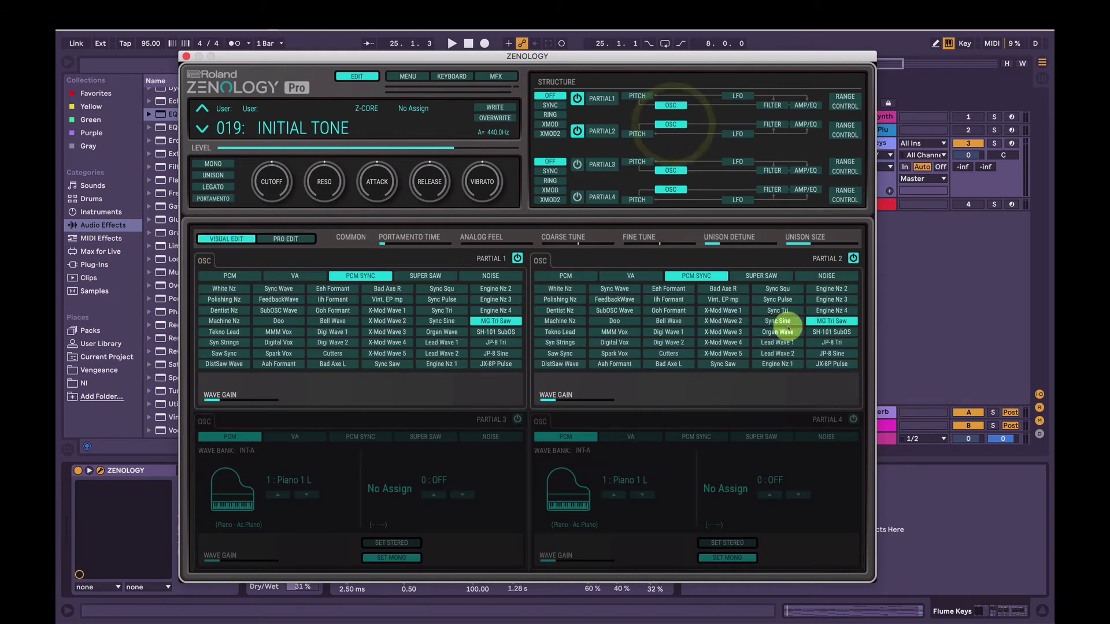
{"action": "left_click", "coordinate": [803, 125]}
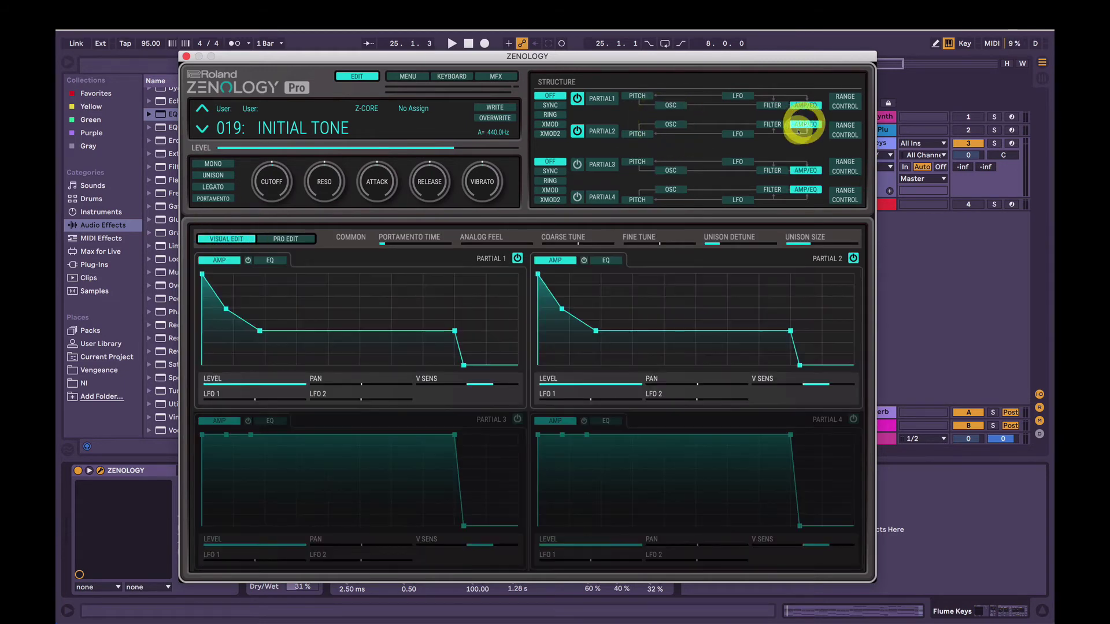
{"action": "left_click", "coordinate": [773, 124]}
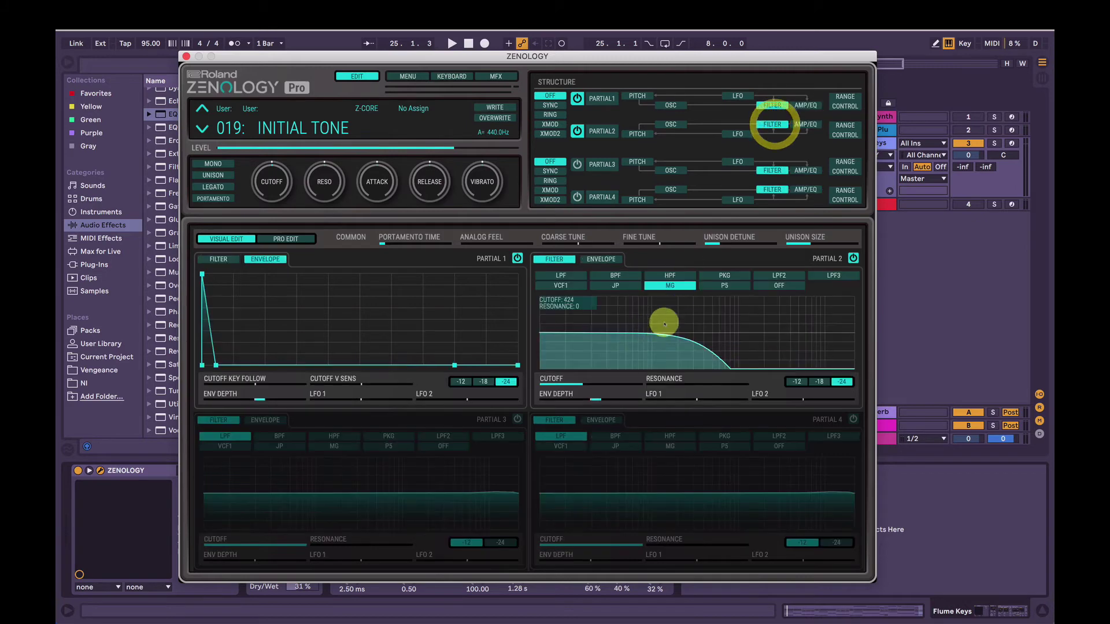
{"action": "left_click", "coordinate": [601, 259]}
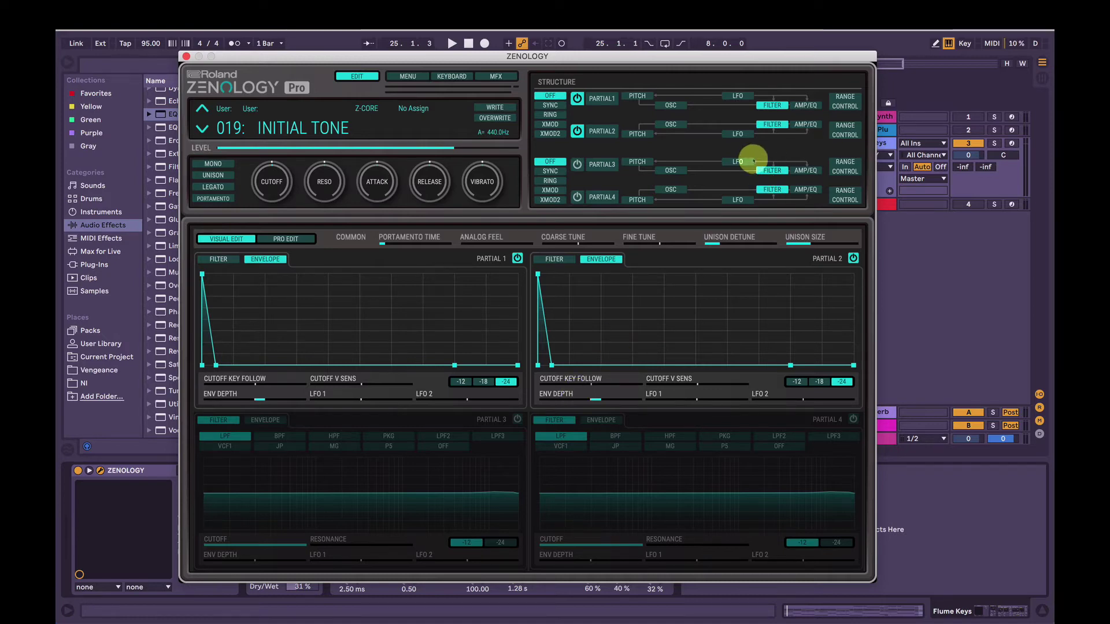
Restore Partial 2's Organ Wave and play it solo with Partial 1 switched off.
{"action": "left_click", "coordinate": [670, 123]}
{"action": "left_click", "coordinate": [778, 332]}
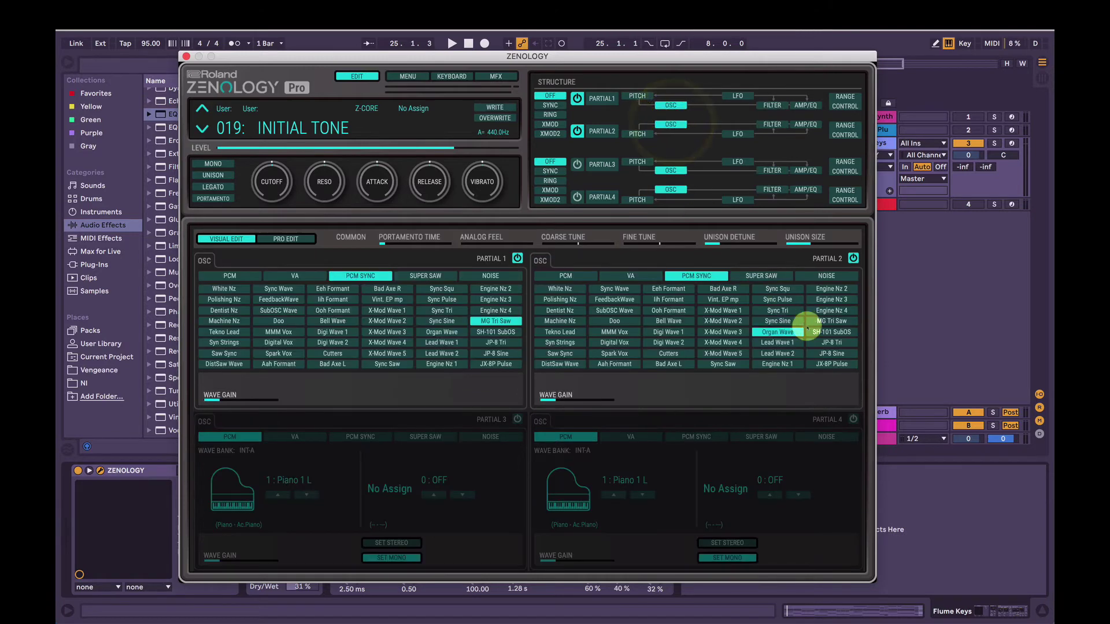
{"action": "left_click", "coordinate": [576, 99]}
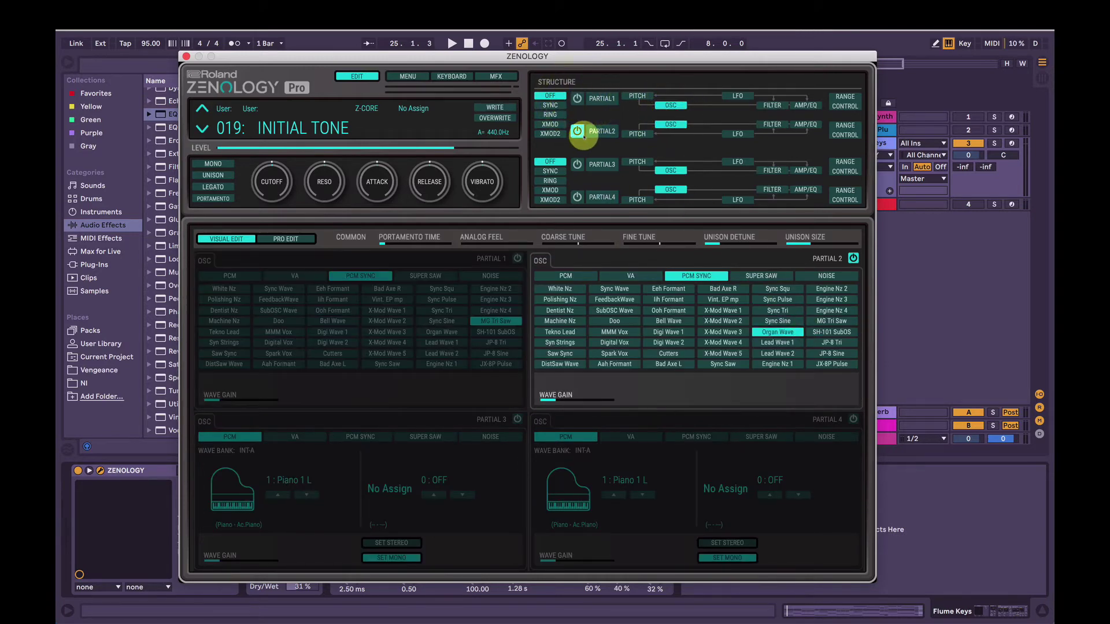
{"action": "key", "text": "space"}
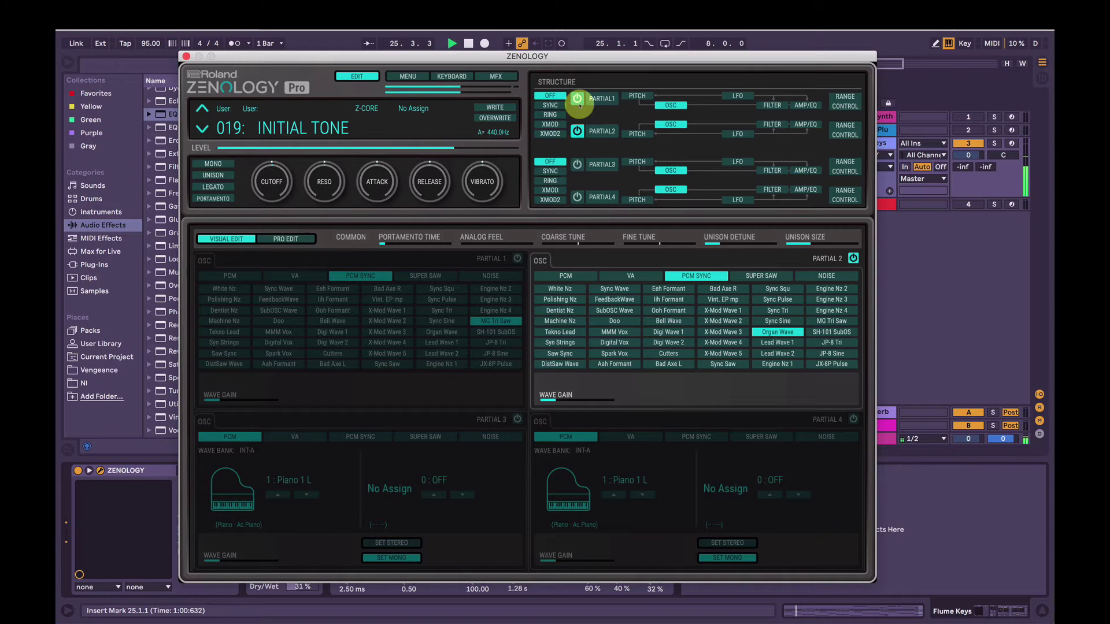
Audition Partial 1 alone, re-enable both partials, and bring up the pitch pages.
{"action": "left_click", "coordinate": [577, 99]}
{"action": "left_click", "coordinate": [577, 131]}
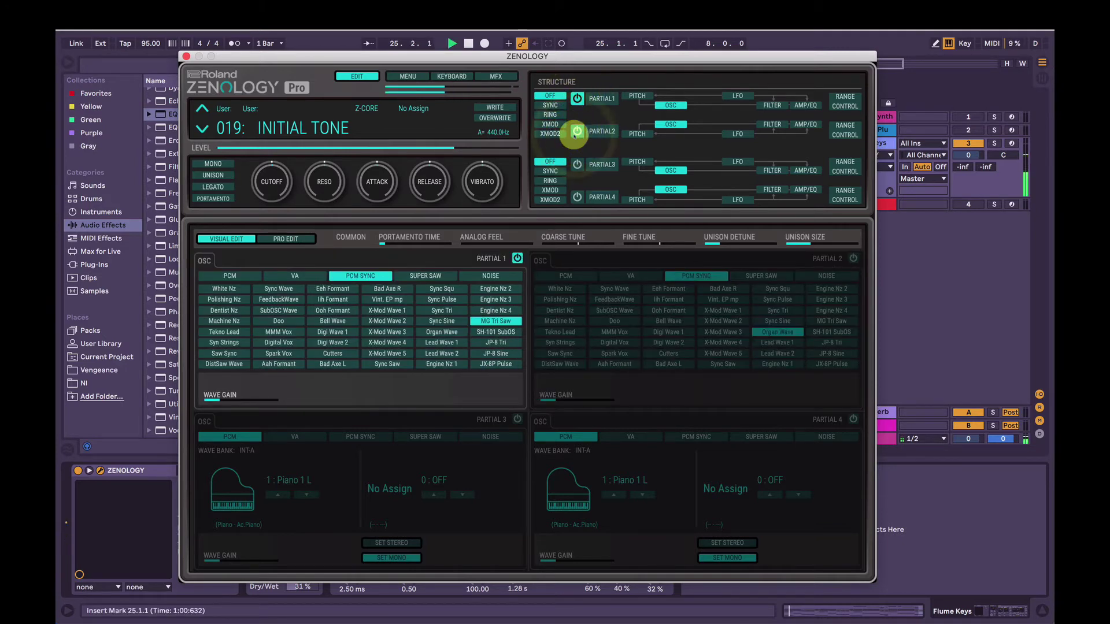
{"action": "left_click", "coordinate": [577, 131]}
{"action": "left_click", "coordinate": [638, 133]}
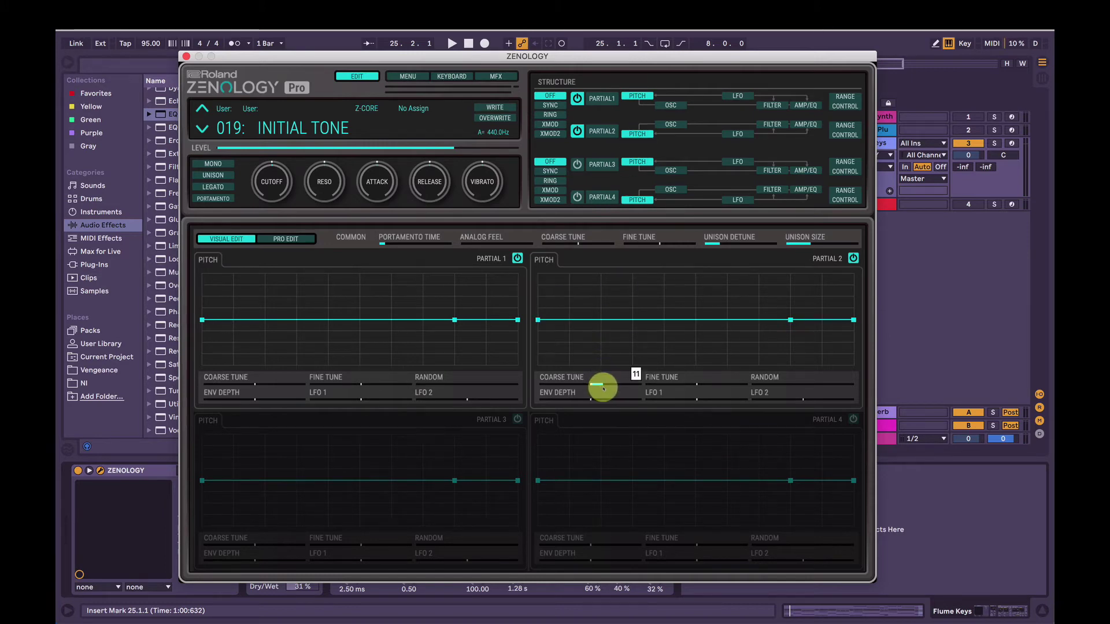
Lower Partial 2's level to 76, compare it on and off, and replay from 25.1.1.
{"action": "key", "text": "space"}
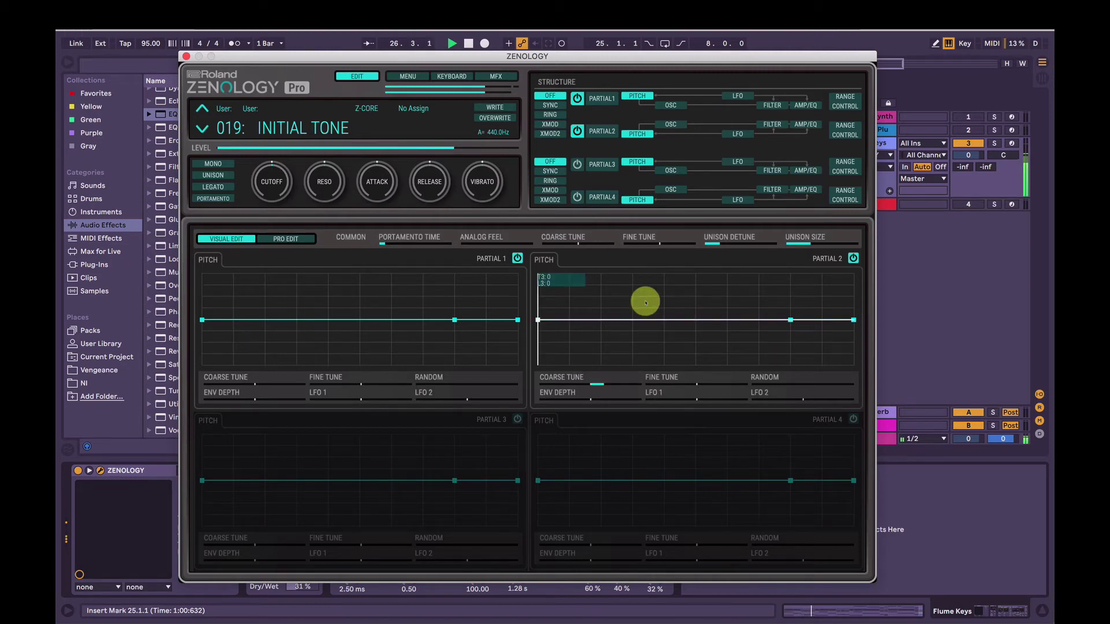
{"action": "left_click", "coordinate": [806, 124]}
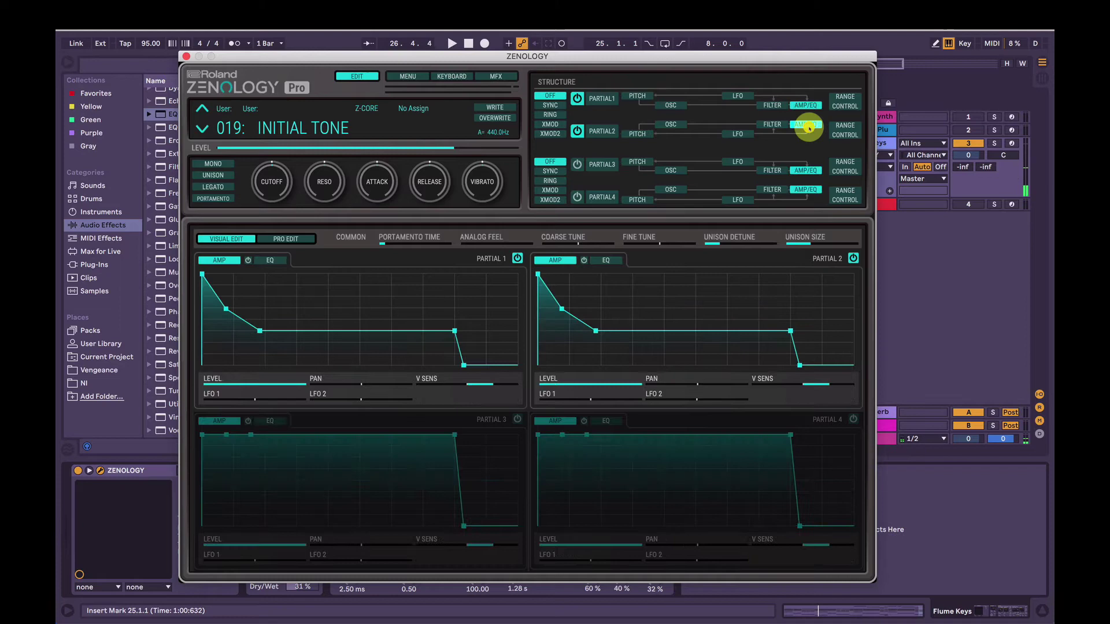
{"action": "left_click_drag", "start_coordinate": [617, 384], "coordinate": [601, 389]}
{"action": "left_click", "coordinate": [577, 131]}
{"action": "left_click", "coordinate": [576, 131]}
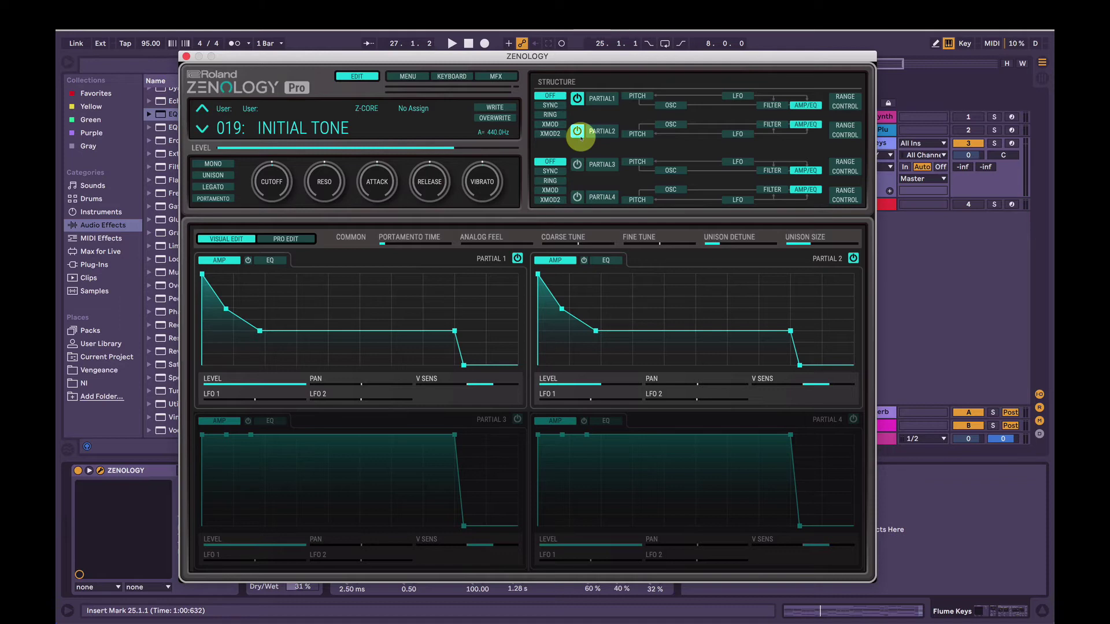
{"action": "key", "text": "space"}
Switch off Partial 2 from Zenology's pitch page.
{"action": "left_click", "coordinate": [751, 96]}
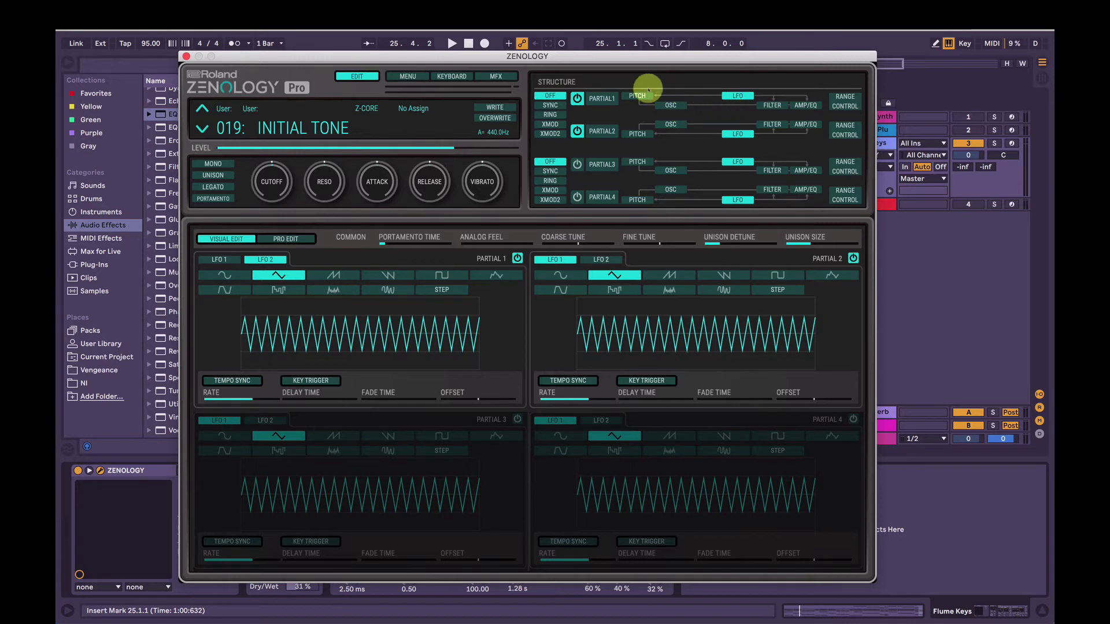
{"action": "left_click", "coordinate": [636, 97]}
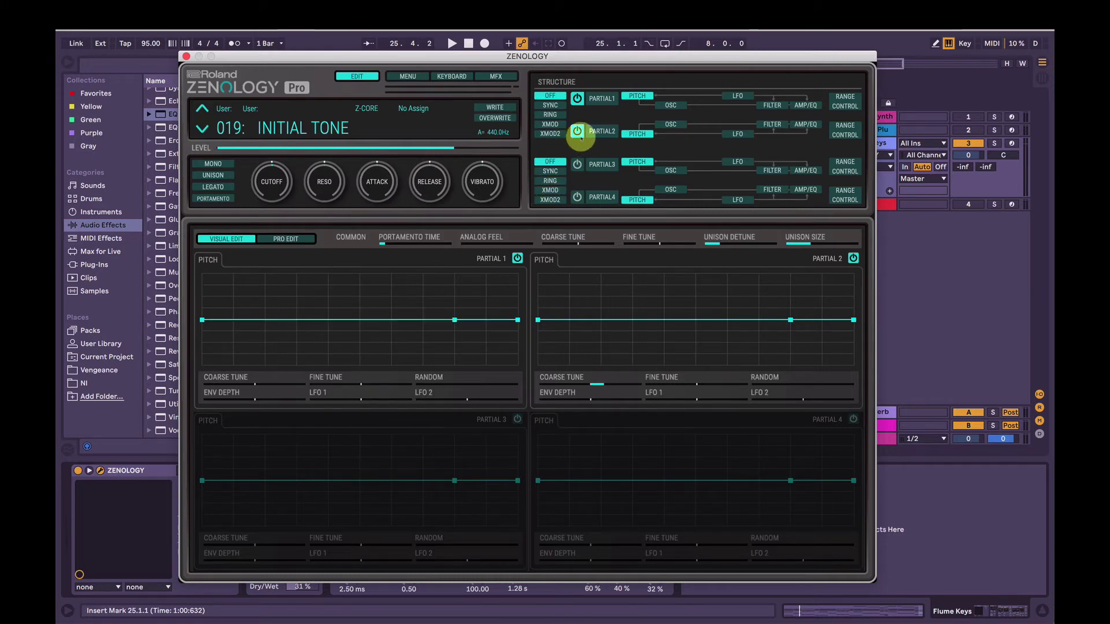
{"action": "left_click", "coordinate": [577, 132]}
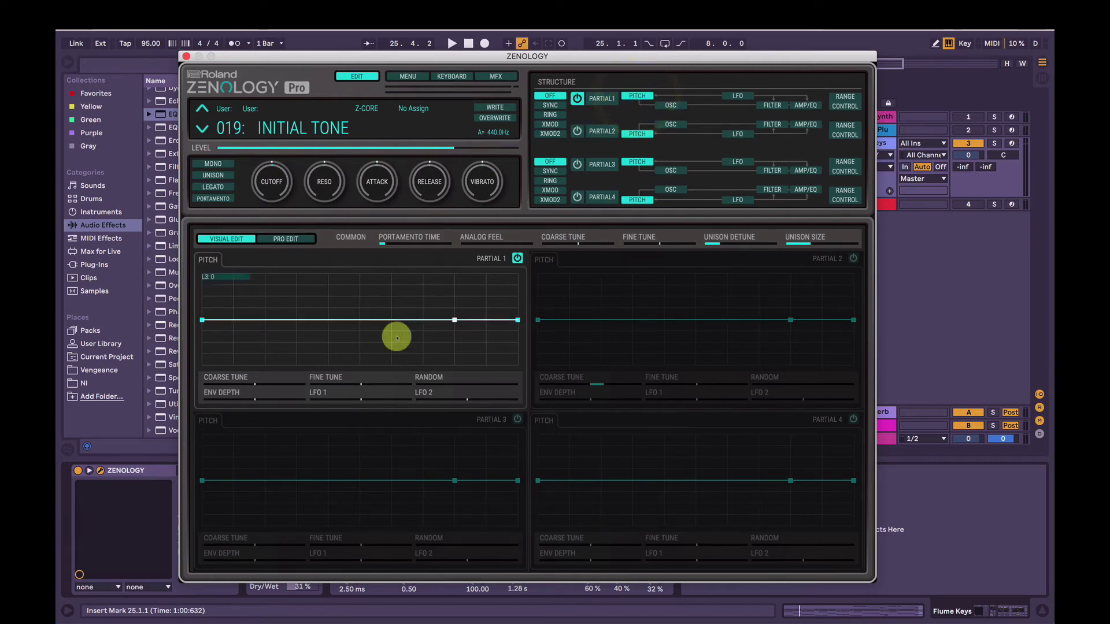
Set Partial 1's pitch LFO 1 depth to a subtle 7 while auditioning the wobble.
{"action": "mouse_move", "coordinate": [362, 400]}
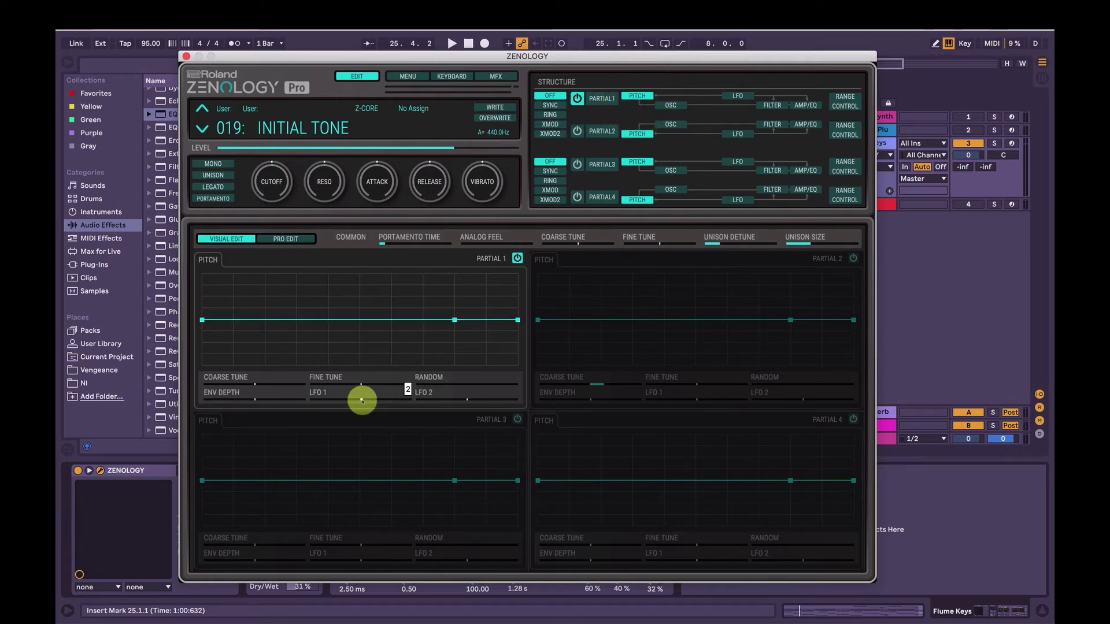
{"action": "key", "text": "space"}
{"action": "mouse_move", "coordinate": [362, 400]}
{"action": "left_mouse_down"}
{"action": "mouse_move", "coordinate": [387, 403]}
{"action": "mouse_move", "coordinate": [367, 404]}
{"action": "left_mouse_up"}
{"action": "key", "text": "space"}
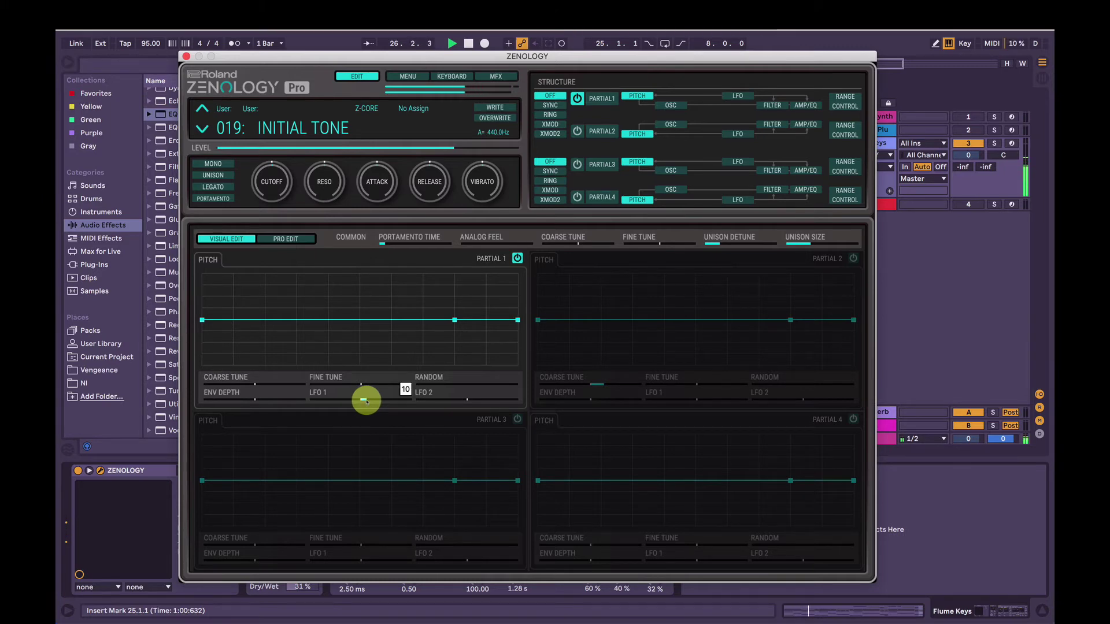
{"action": "left_click_drag", "start_coordinate": [366, 400], "coordinate": [360, 398]}
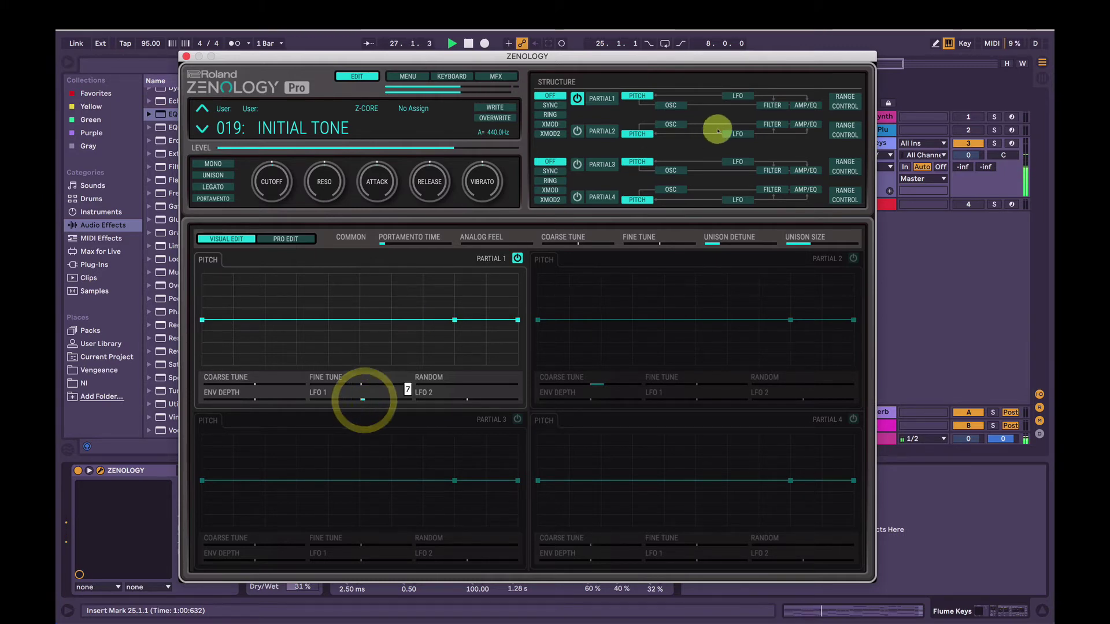
{"action": "key", "text": "space"}
Adjust Partial 1's LFO 2 rate and raise its pitch LFO 1 depth to 21 while auditioning.
{"action": "left_click", "coordinate": [737, 95]}
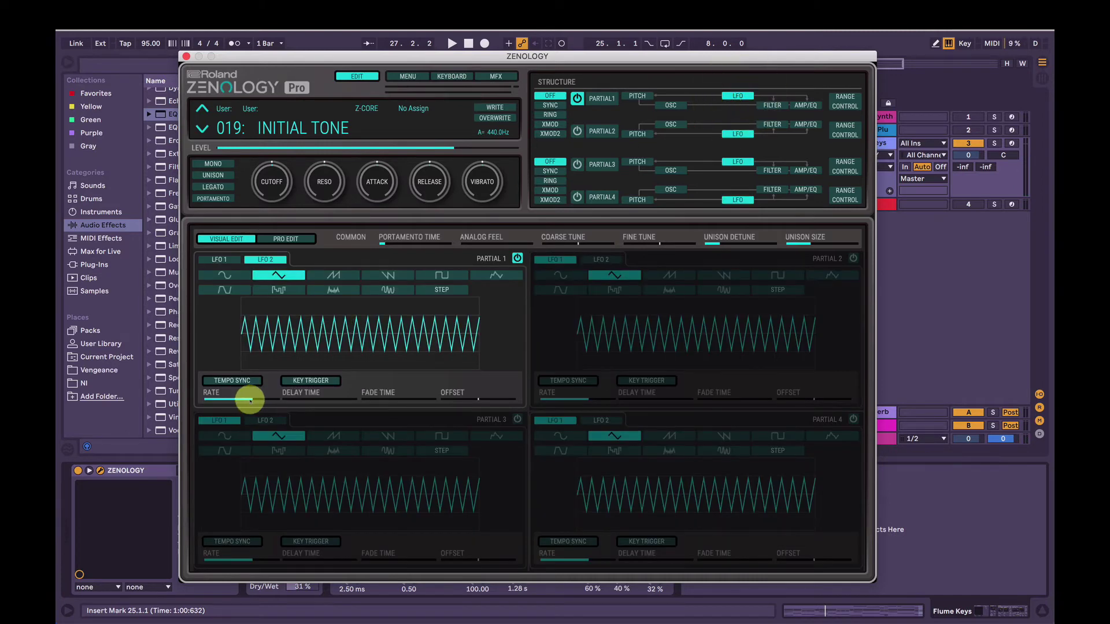
{"action": "left_click_drag", "start_coordinate": [253, 399], "coordinate": [259, 403]}
{"action": "key", "text": "space"}
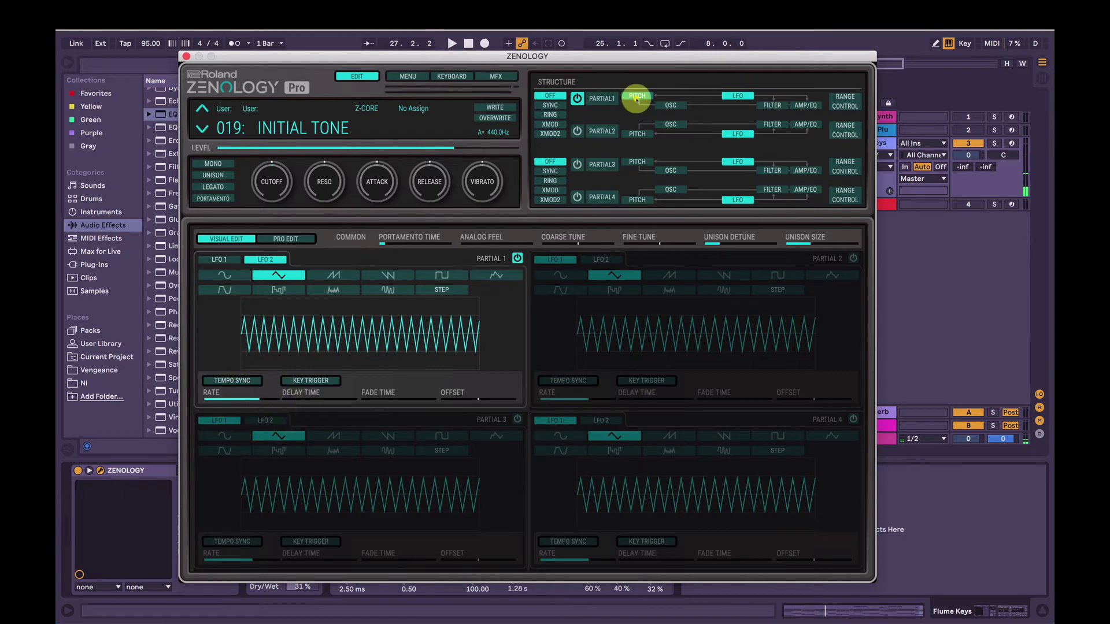
{"action": "left_click", "coordinate": [637, 96]}
{"action": "left_click_drag", "start_coordinate": [361, 399], "coordinate": [371, 398]}
{"action": "key", "text": "space"}
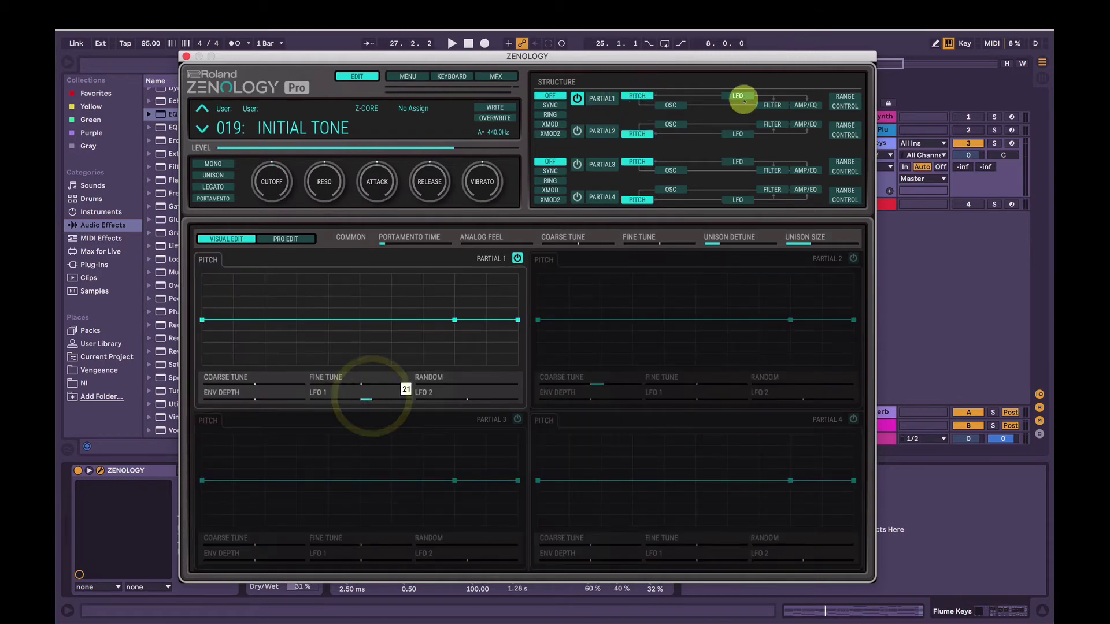
Slow Partial 1's LFO 2 rate to 658 and settle pitch LFO 1 depth around 8.
{"action": "left_click", "coordinate": [737, 96]}
{"action": "left_click_drag", "start_coordinate": [259, 400], "coordinate": [251, 398]}
{"action": "left_click", "coordinate": [638, 95]}
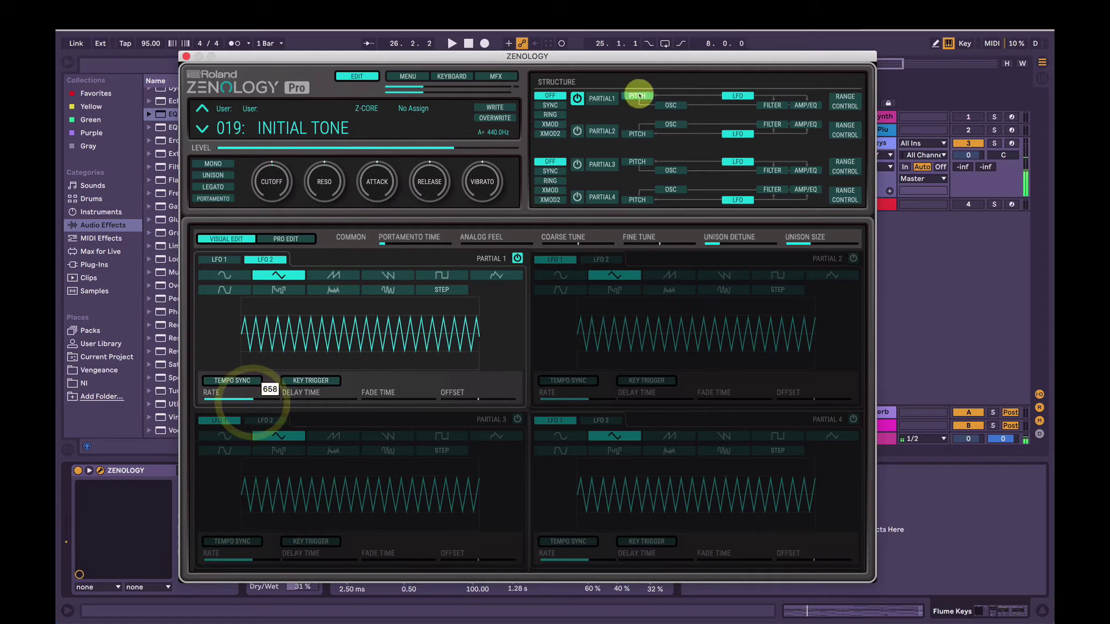
{"action": "left_click_drag", "start_coordinate": [365, 398], "coordinate": [364, 399]}
{"action": "key", "text": "space"}
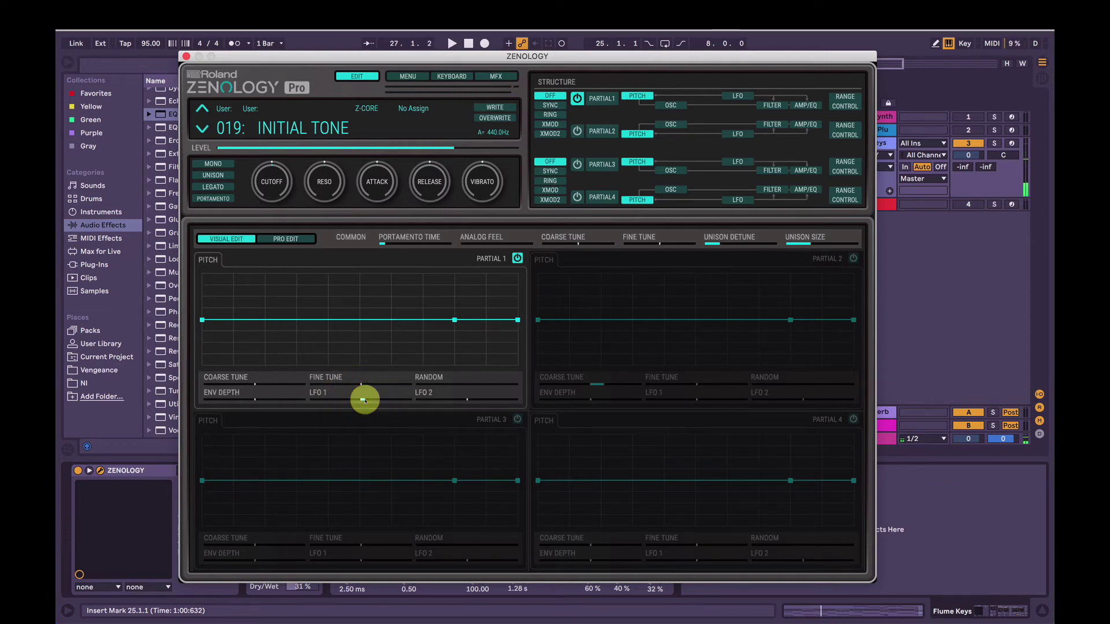
Raise Partial 1's amp LFO 2 depth while the loop plays from bar 25.
{"action": "left_click", "coordinate": [806, 105]}
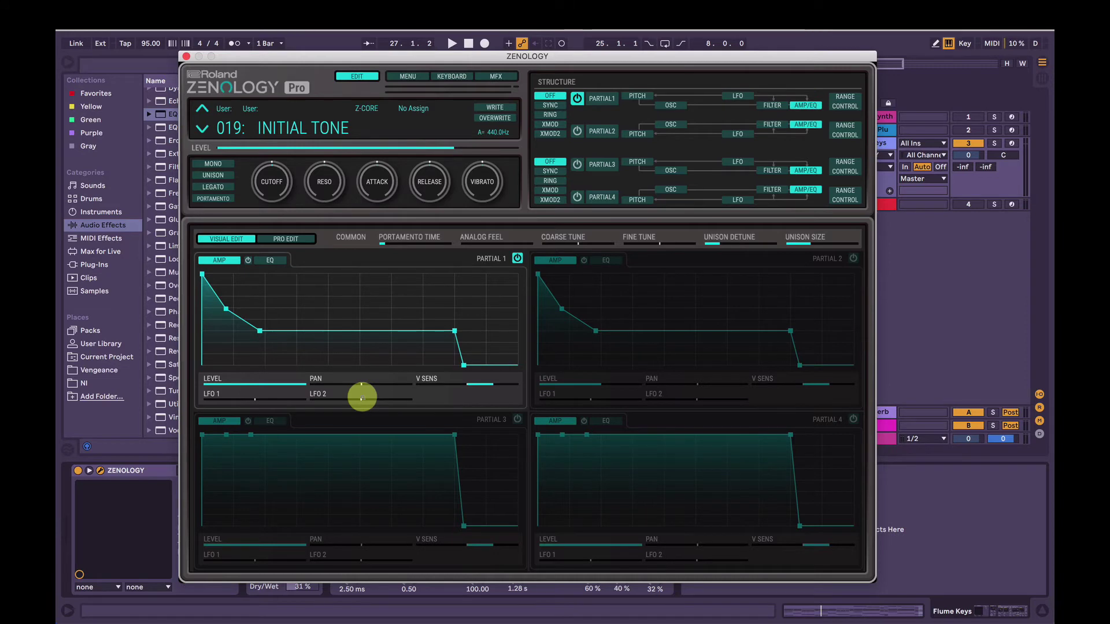
{"action": "key", "text": "space"}
{"action": "mouse_move", "coordinate": [362, 398]}
{"action": "left_mouse_down"}
{"action": "mouse_move", "coordinate": [398, 400]}
{"action": "mouse_move", "coordinate": [366, 398]}
{"action": "left_mouse_up"}
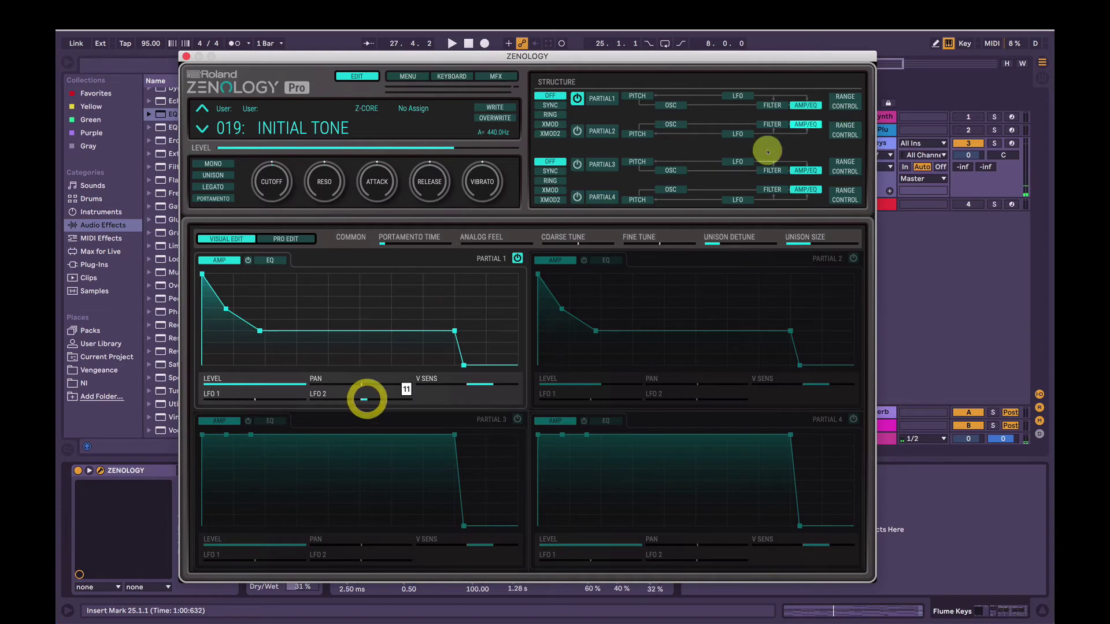
Lower Partial 1's LFO 1 rate to about 723.
{"action": "left_click", "coordinate": [743, 95]}
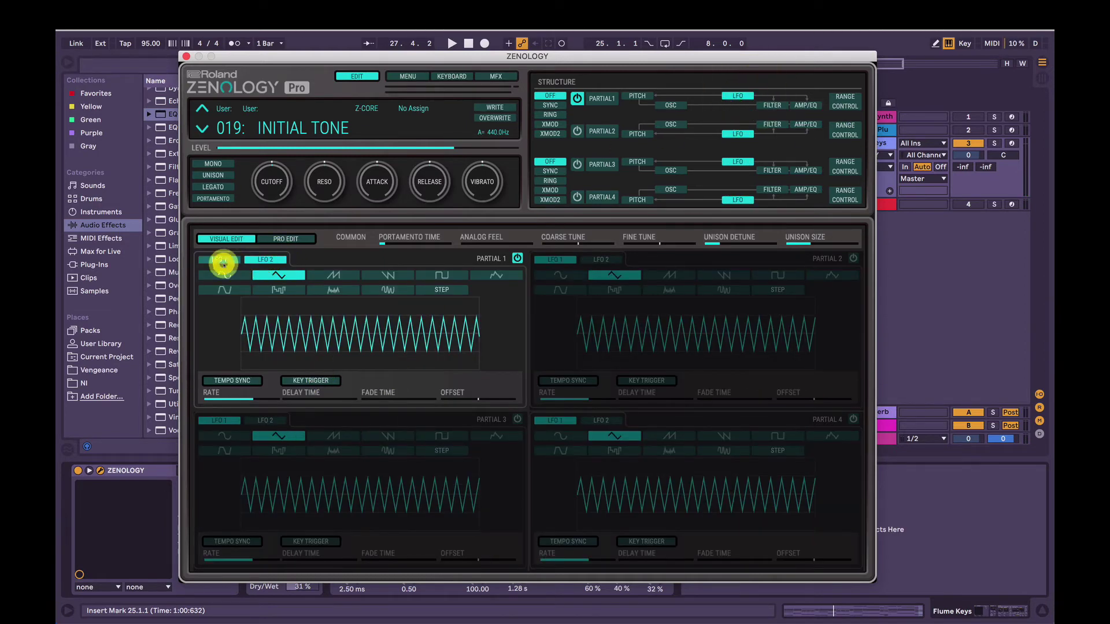
{"action": "left_click", "coordinate": [253, 260]}
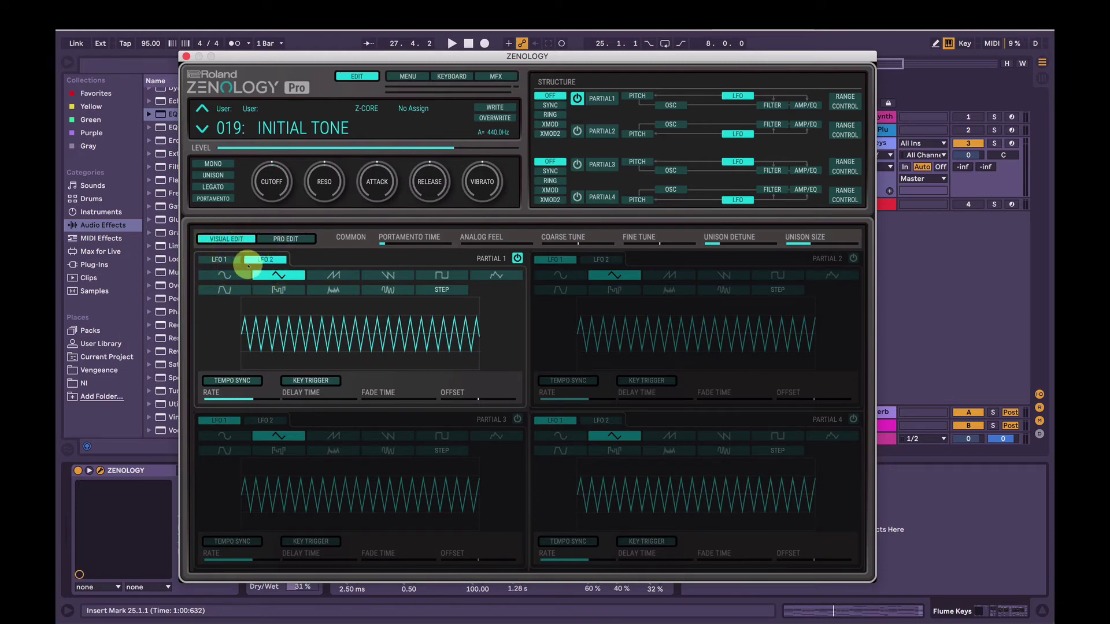
{"action": "left_click", "coordinate": [632, 95]}
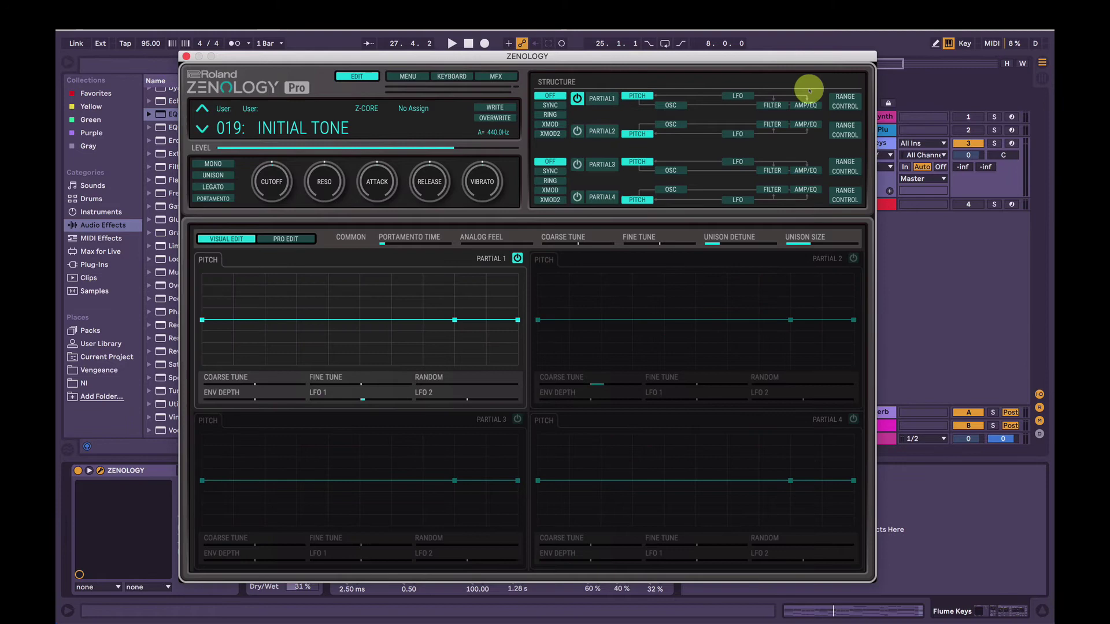
{"action": "key", "text": "space"}
{"action": "left_click", "coordinate": [737, 95]}
{"action": "left_click", "coordinate": [263, 397]}
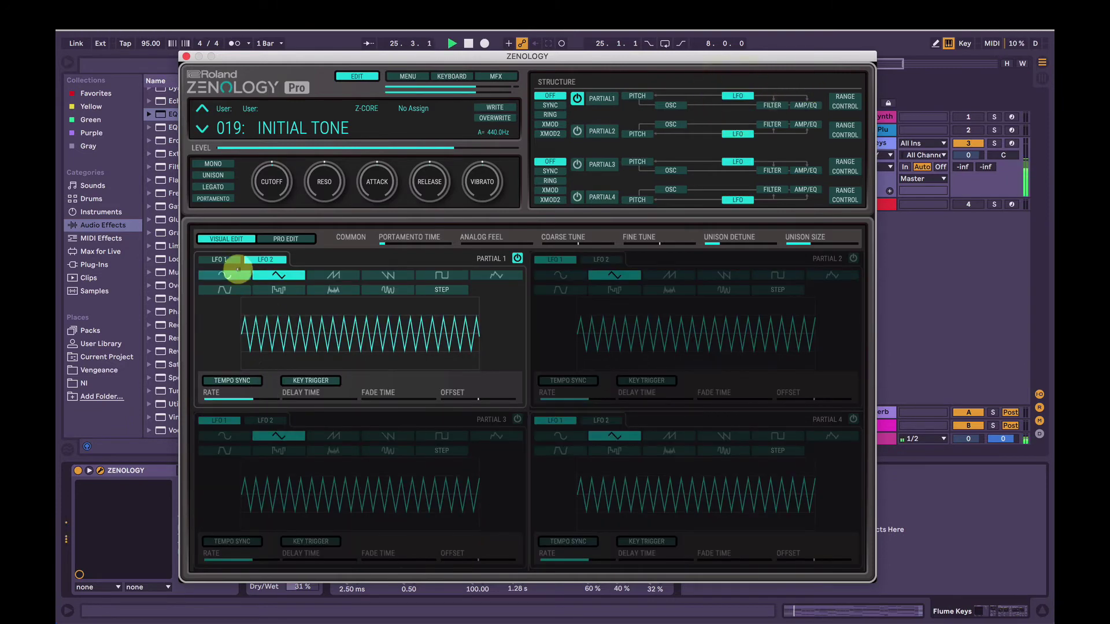
{"action": "left_click", "coordinate": [230, 259]}
{"action": "left_click", "coordinate": [259, 400]}
{"action": "left_click_drag", "start_coordinate": [259, 400], "coordinate": [253, 400]}
{"action": "left_click", "coordinate": [266, 260]}
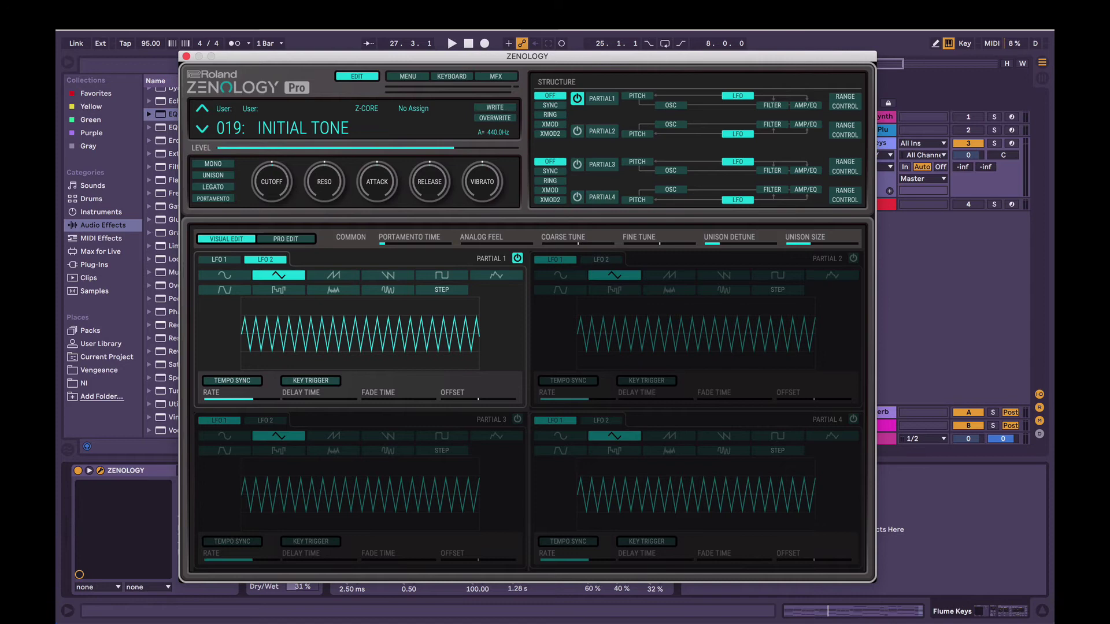
Nudge Partial 1's LFO 2 rate up while auditioning.
{"action": "left_click", "coordinate": [805, 105]}
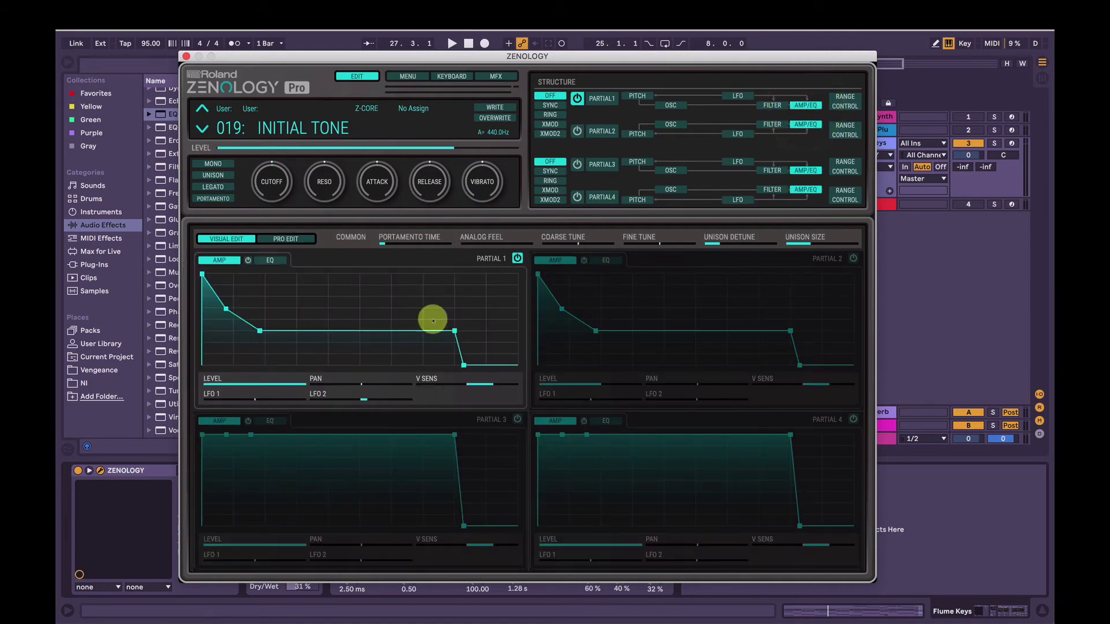
{"action": "left_click", "coordinate": [738, 95]}
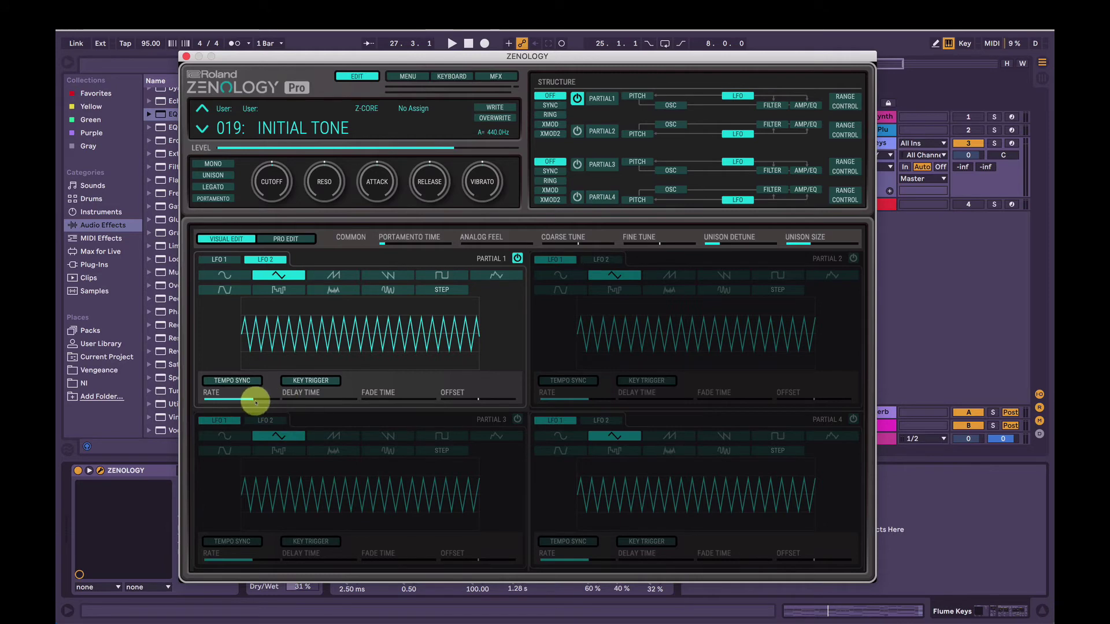
{"action": "left_click_drag", "start_coordinate": [255, 402], "coordinate": [261, 401]}
{"action": "key", "text": "space"}
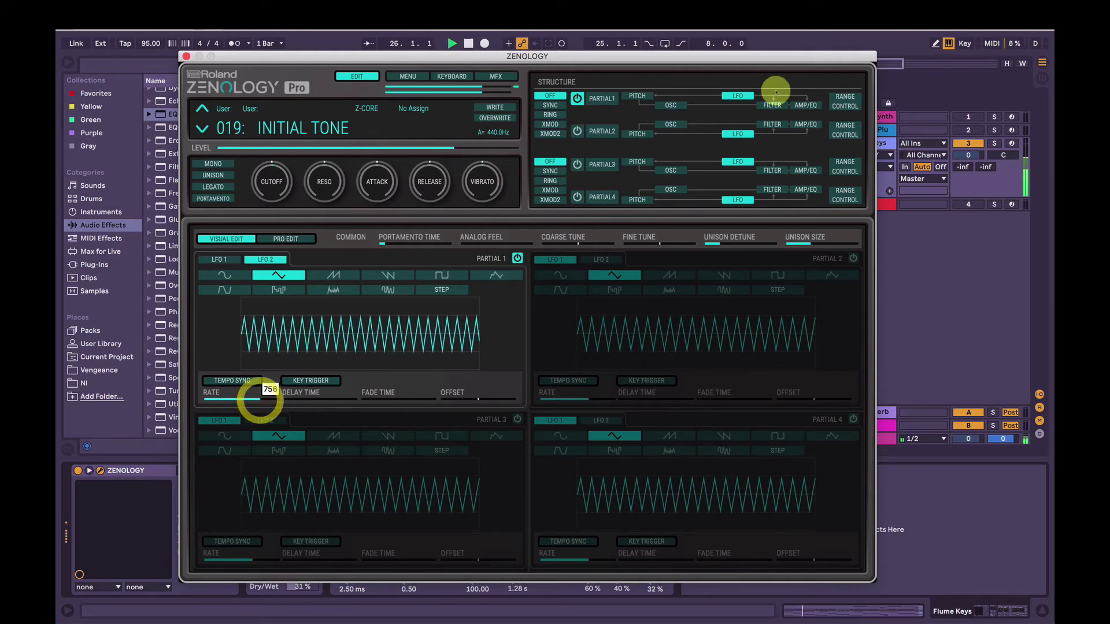
Pull Partial 1's amp LFO 2 depth back to about 13 and adjust the filter cutoff.
{"action": "left_click", "coordinate": [805, 105]}
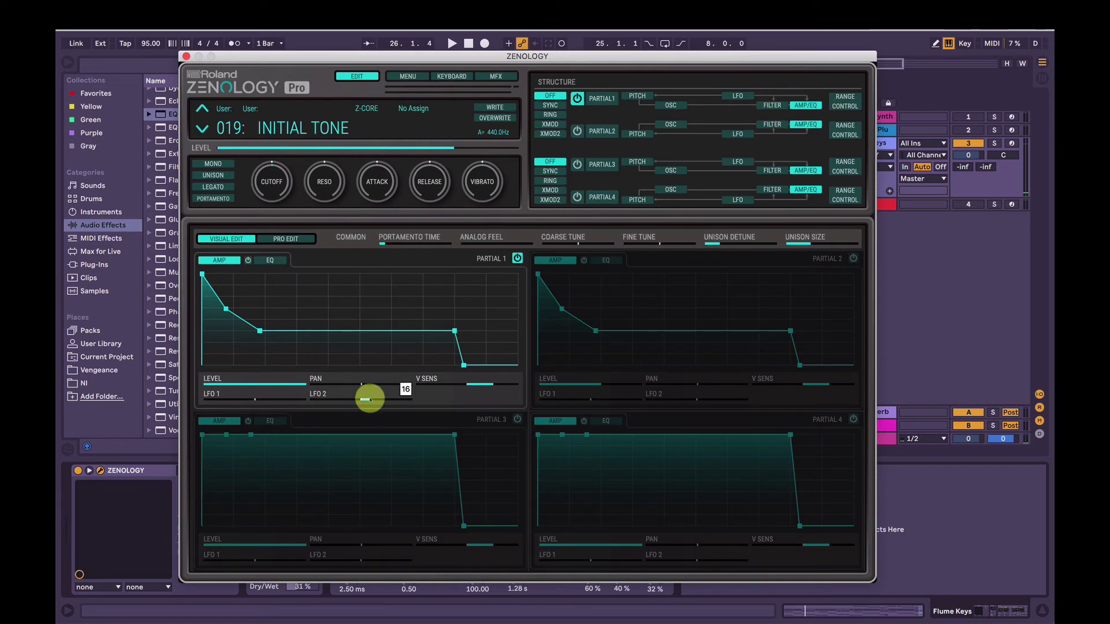
{"action": "left_click_drag", "start_coordinate": [369, 399], "coordinate": [382, 400]}
{"action": "key", "text": "space"}
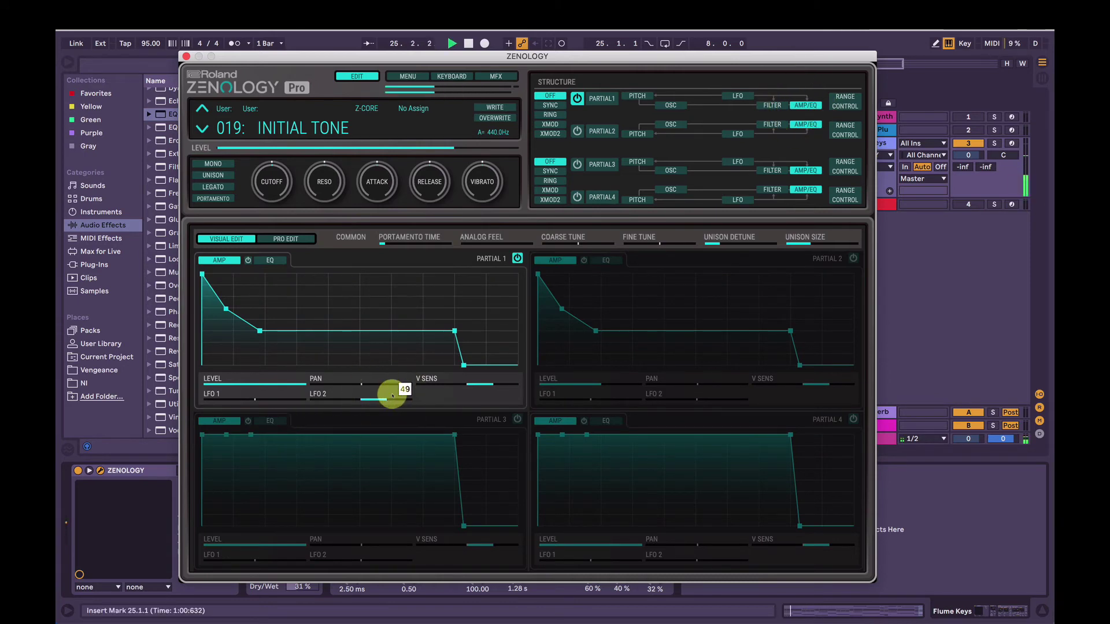
{"action": "left_click_drag", "start_coordinate": [387, 398], "coordinate": [336, 398]}
{"action": "left_click", "coordinate": [740, 94]}
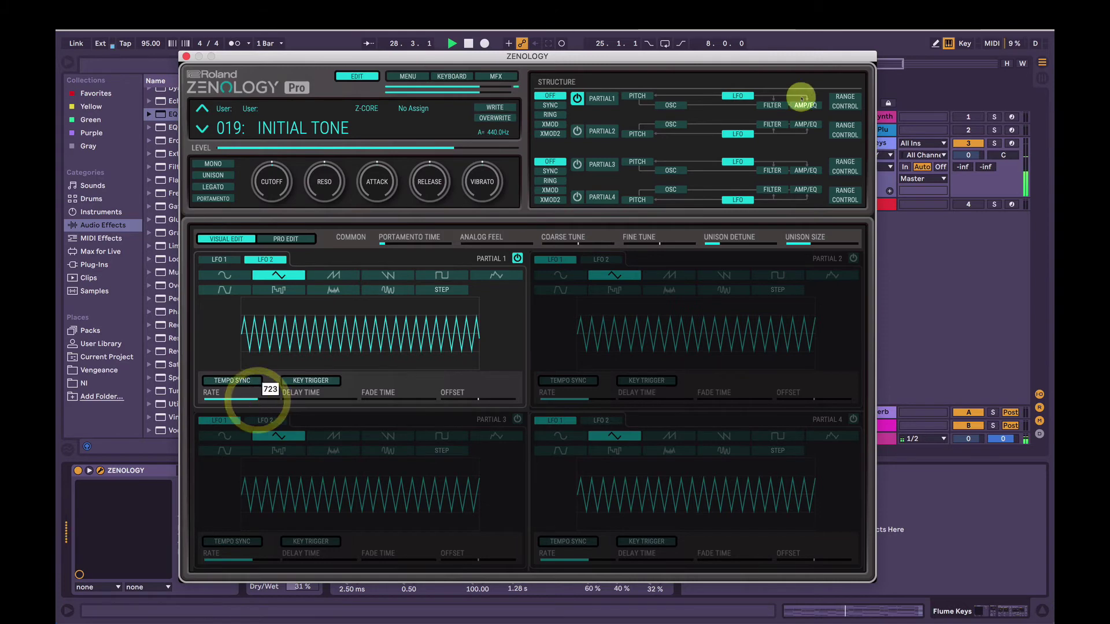
{"action": "left_click", "coordinate": [799, 105]}
{"action": "left_click_drag", "start_coordinate": [383, 398], "coordinate": [367, 403]}
{"action": "left_click_drag", "start_coordinate": [280, 188], "coordinate": [291, 126]}
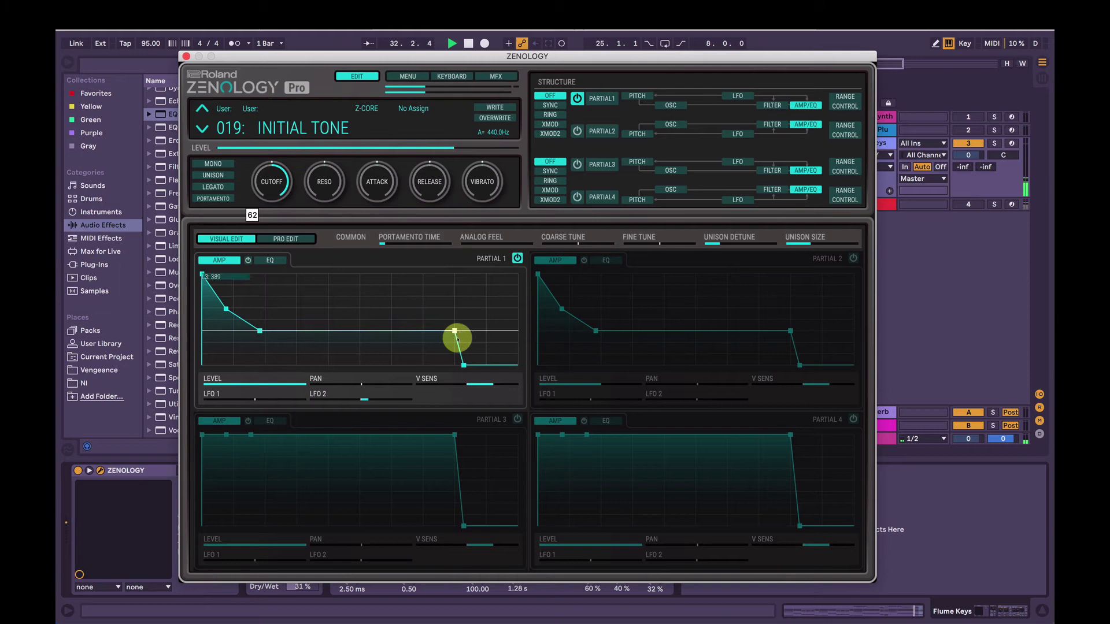
Slow Partial 1's LFO 2 rate to about 599 during playback from bar 25.
{"action": "left_click", "coordinate": [739, 96]}
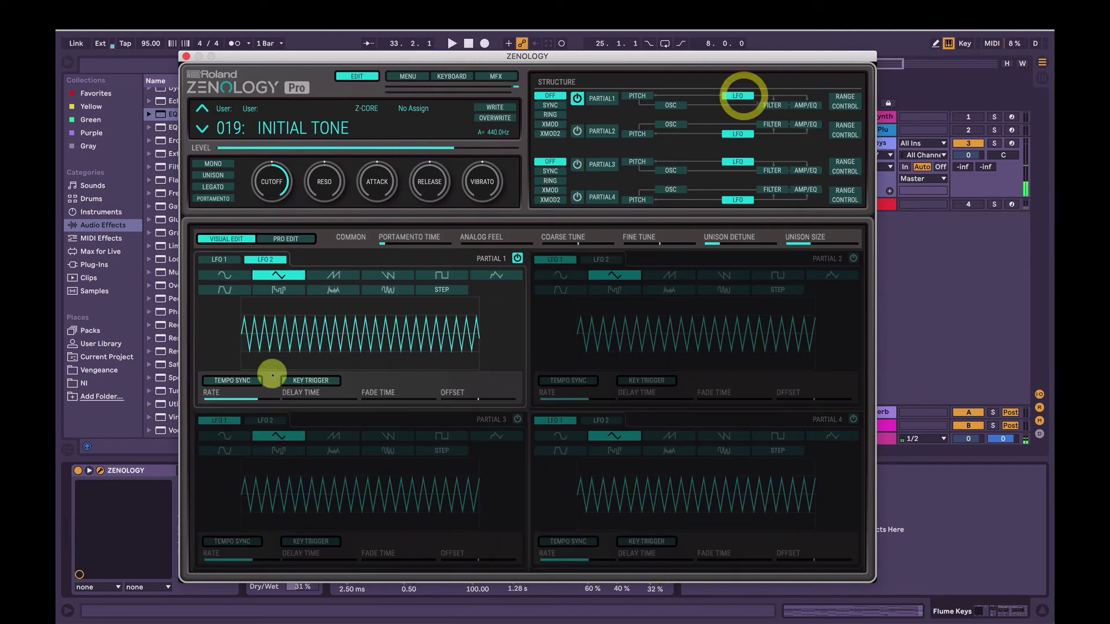
{"action": "key", "text": "space"}
{"action": "left_click_drag", "start_coordinate": [260, 400], "coordinate": [253, 400]}
{"action": "left_click", "coordinate": [228, 260]}
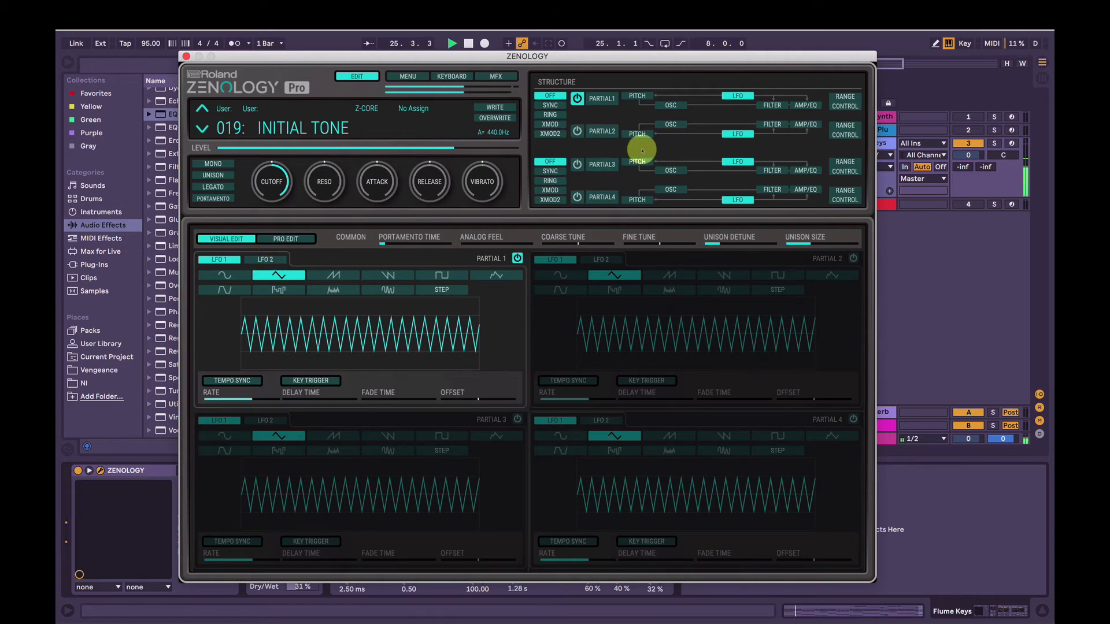
Toggle Partial 2 on and back off, then bring up each partial's oscillator wave settings.
{"action": "left_click", "coordinate": [578, 131]}
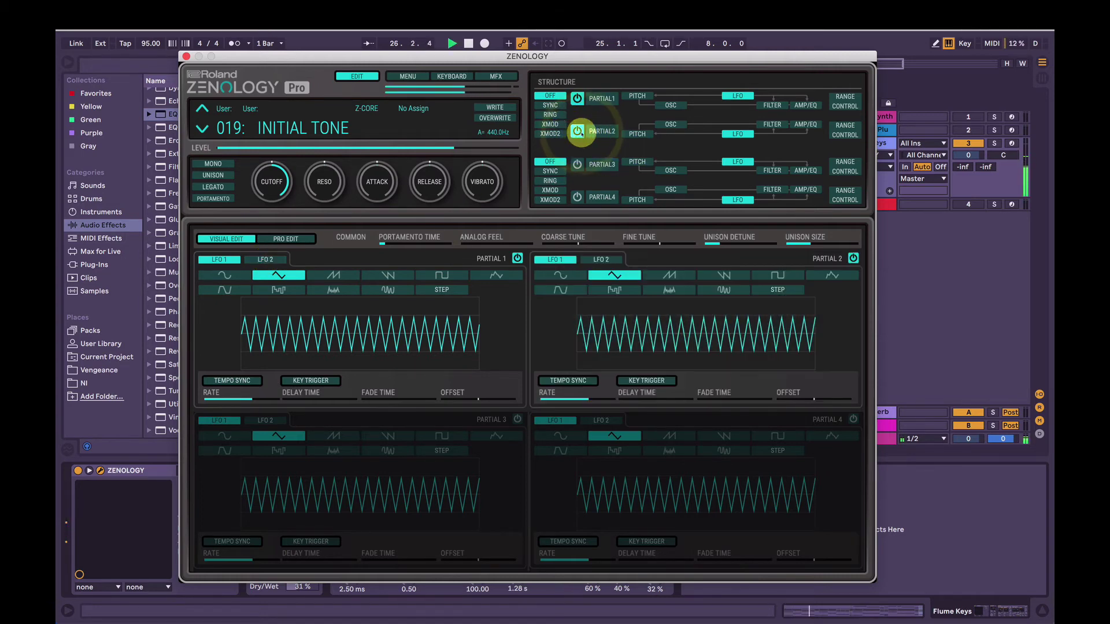
{"action": "left_click", "coordinate": [578, 131]}
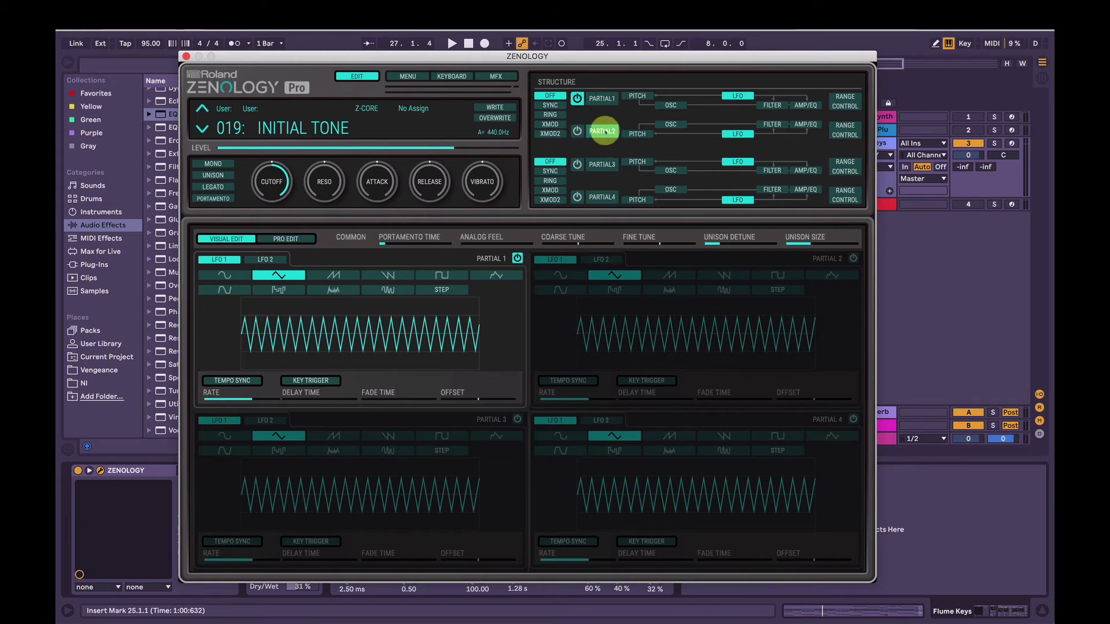
{"action": "left_click", "coordinate": [670, 123]}
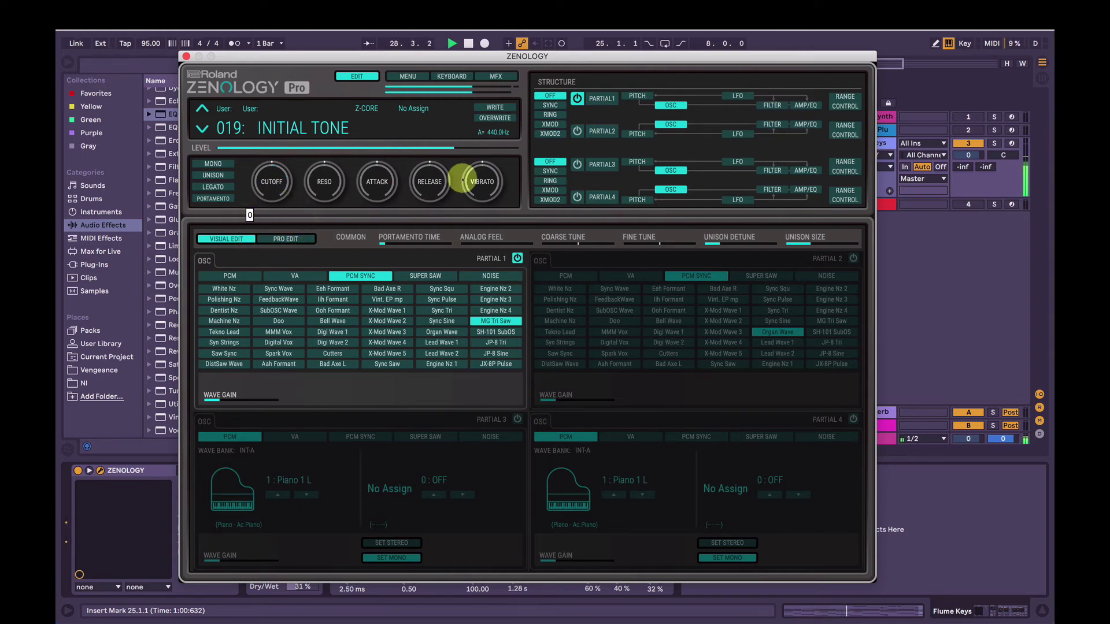
{"action": "mouse_move", "coordinate": [485, 172]}
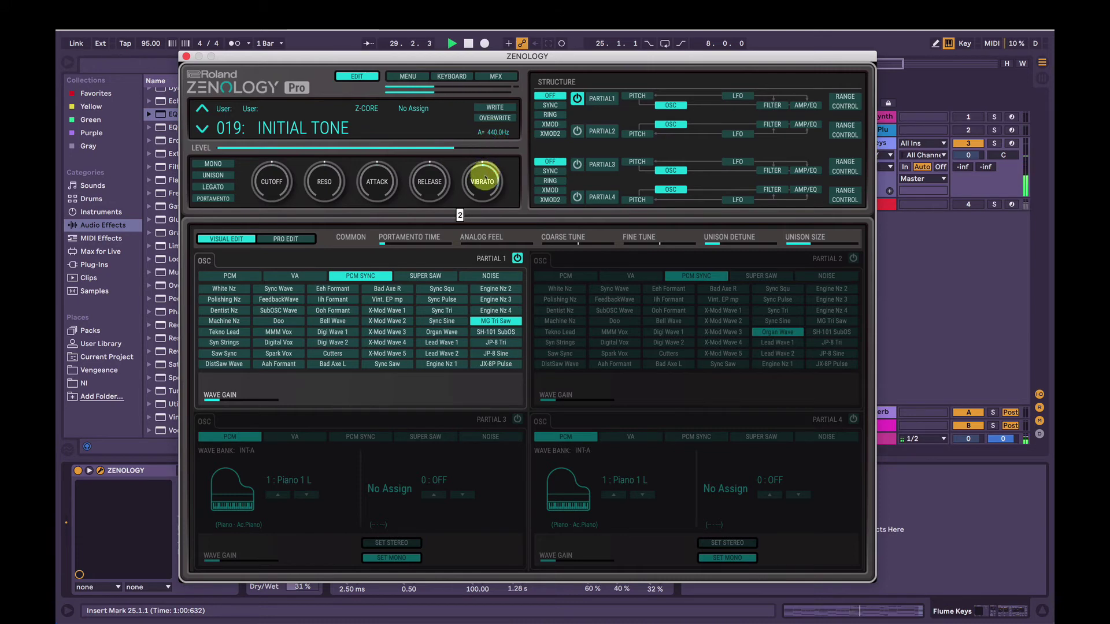
Raise the tone's cutoff, set Analog Feel to 10 and switch the tone to mono while auditioning.
{"action": "left_click_drag", "start_coordinate": [272, 180], "coordinate": [272, 155]}
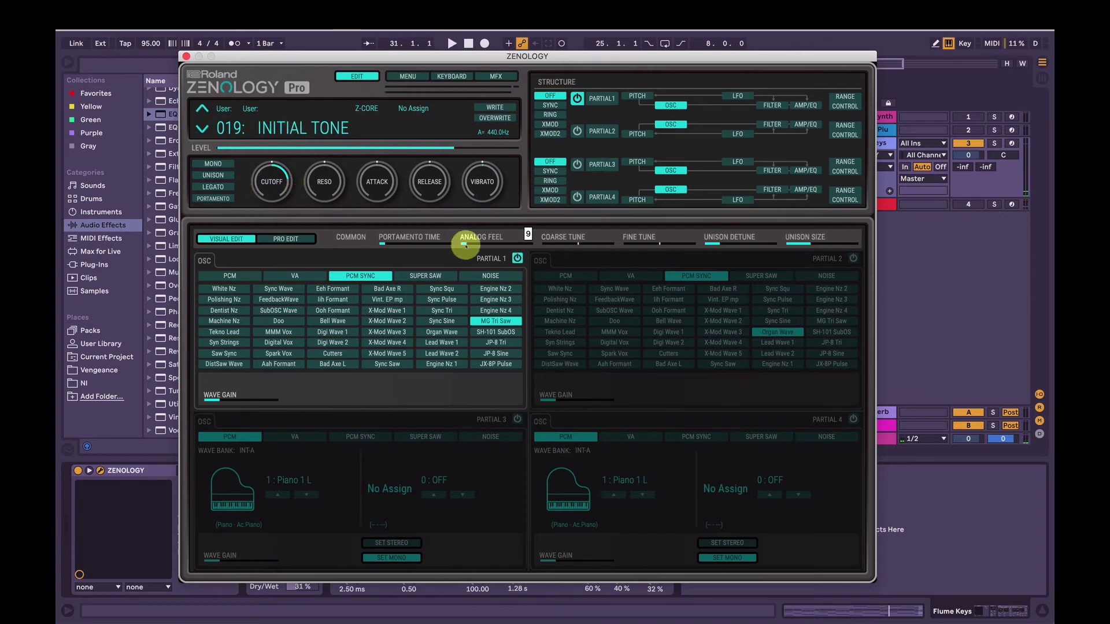
{"action": "key", "text": "space"}
{"action": "mouse_move", "coordinate": [462, 246]}
{"action": "left_mouse_down"}
{"action": "mouse_move", "coordinate": [531, 250]}
{"action": "mouse_move", "coordinate": [470, 247]}
{"action": "left_mouse_up"}
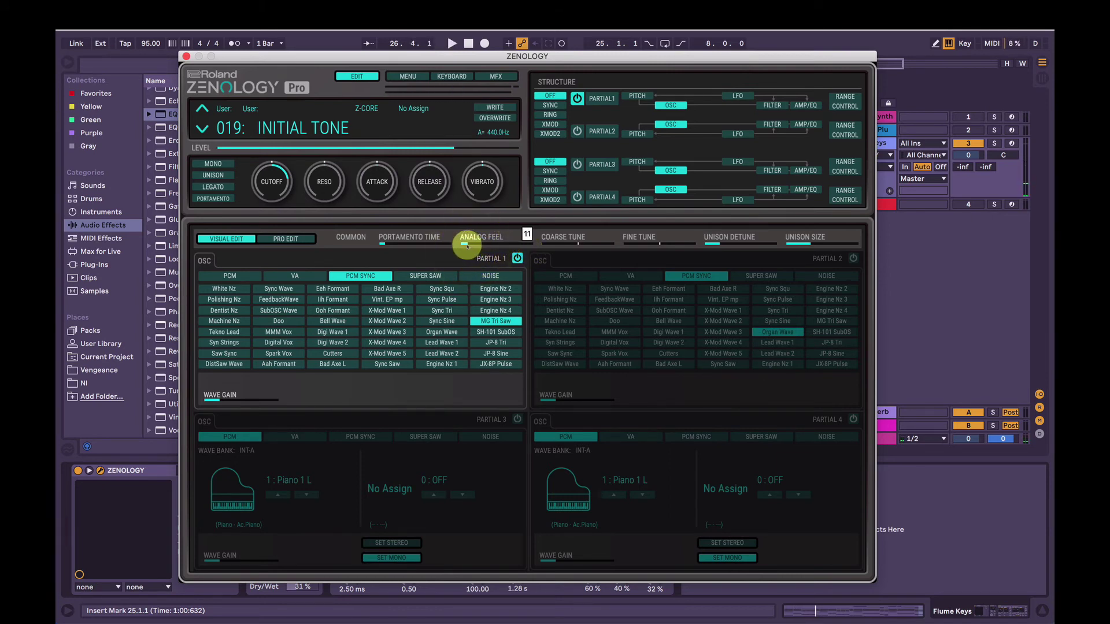
{"action": "key", "text": "space"}
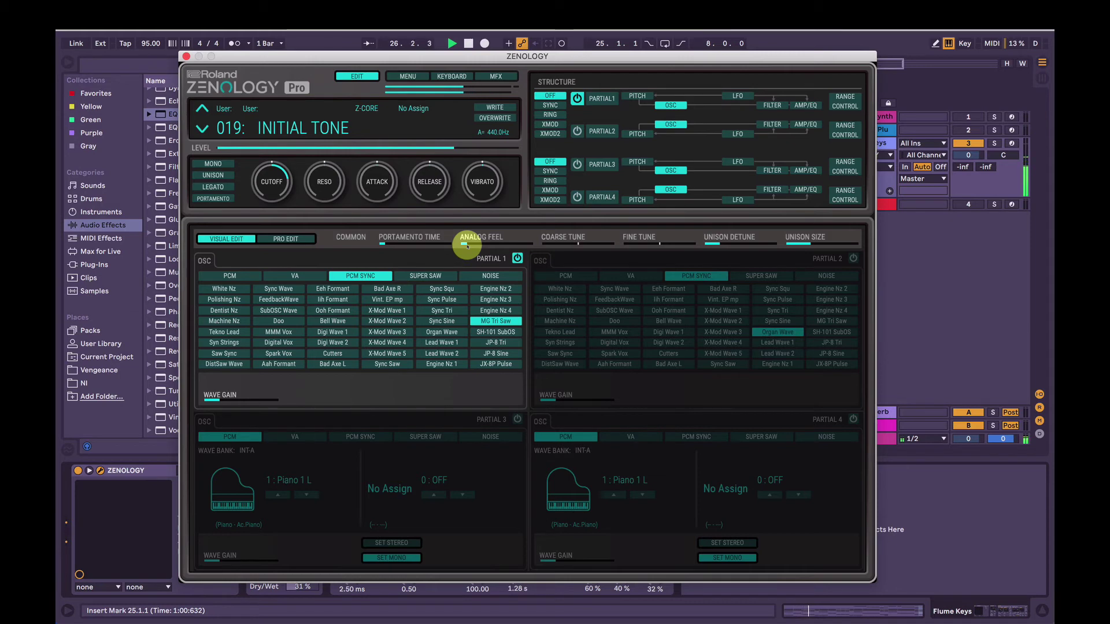
{"action": "key", "text": "space"}
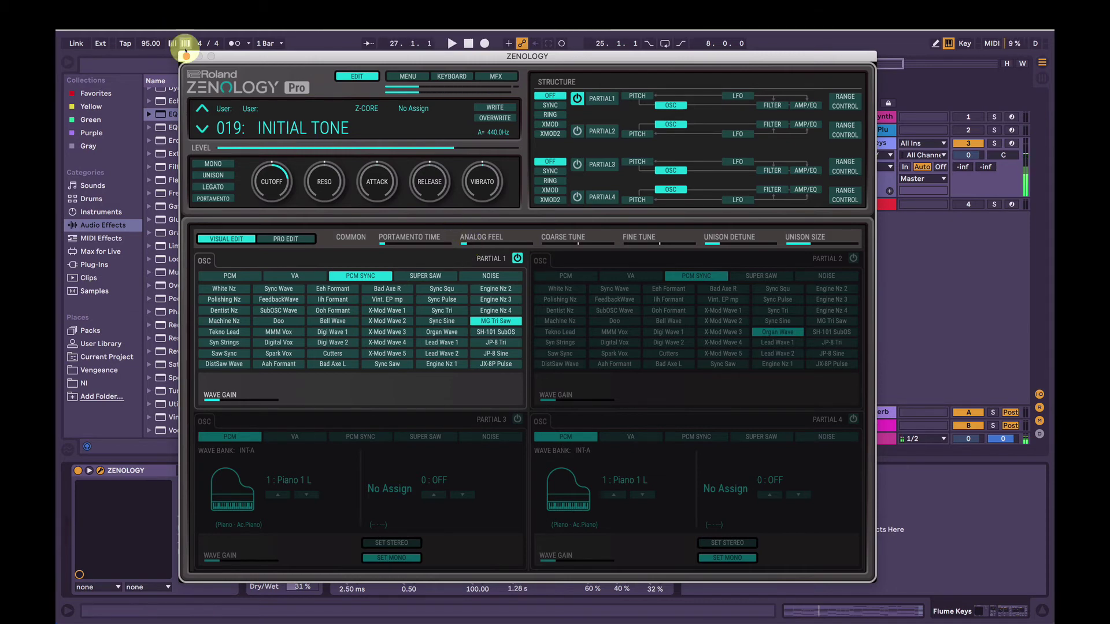
{"action": "key", "text": "space"}
{"action": "left_click", "coordinate": [214, 165]}
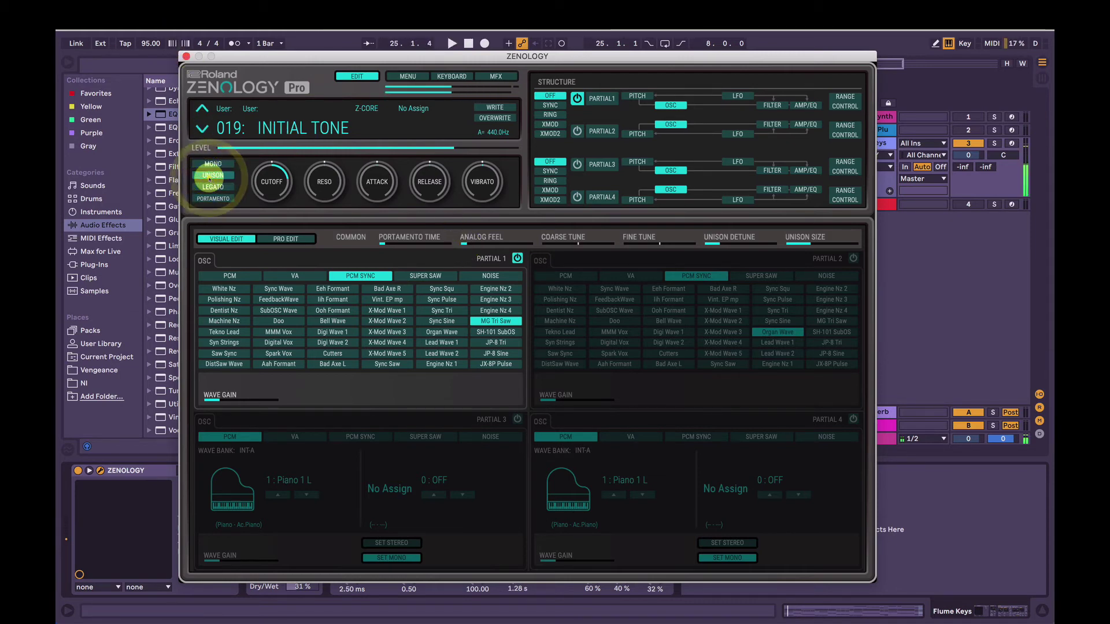
Close the Zenology window, stop playback and select the Overdrive device.
{"action": "left_click", "coordinate": [186, 56]}
{"action": "key", "text": "space"}
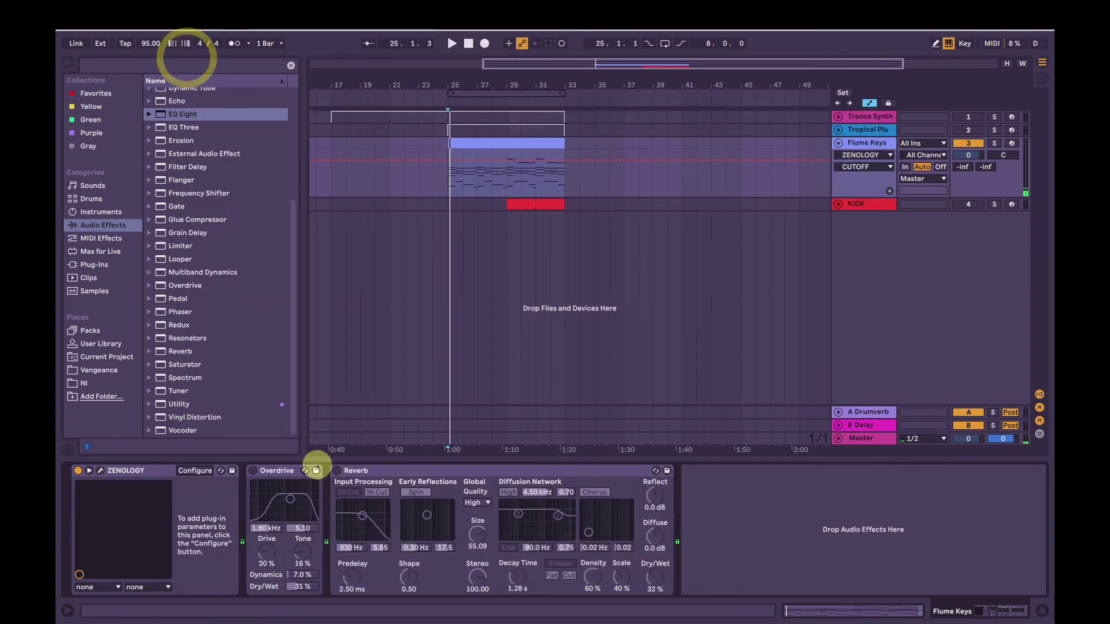
{"action": "left_click", "coordinate": [281, 483]}
{"action": "left_click", "coordinate": [283, 470]}
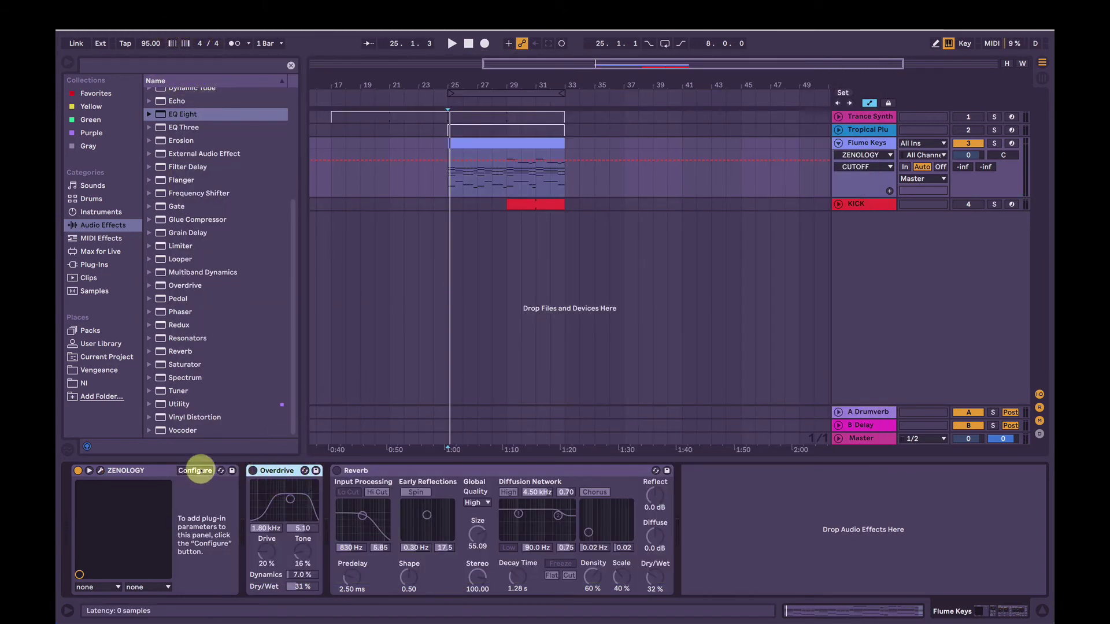
Reopen Zenology, move its window aside, and list the MFX effect types.
{"action": "left_click", "coordinate": [195, 471]}
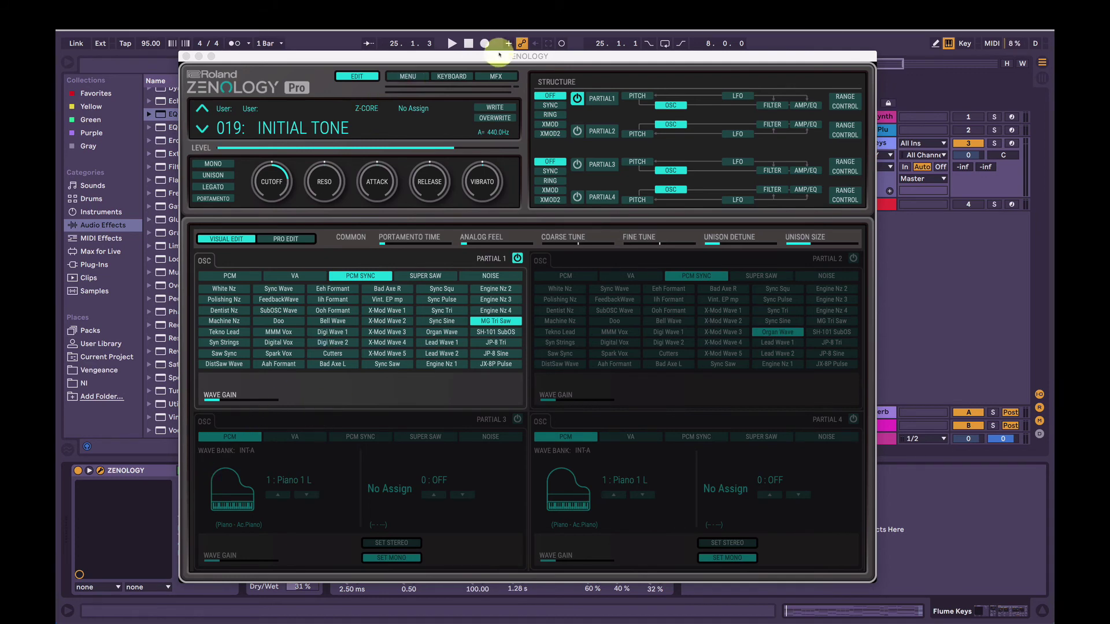
{"action": "left_click_drag", "start_coordinate": [499, 55], "coordinate": [516, 21]}
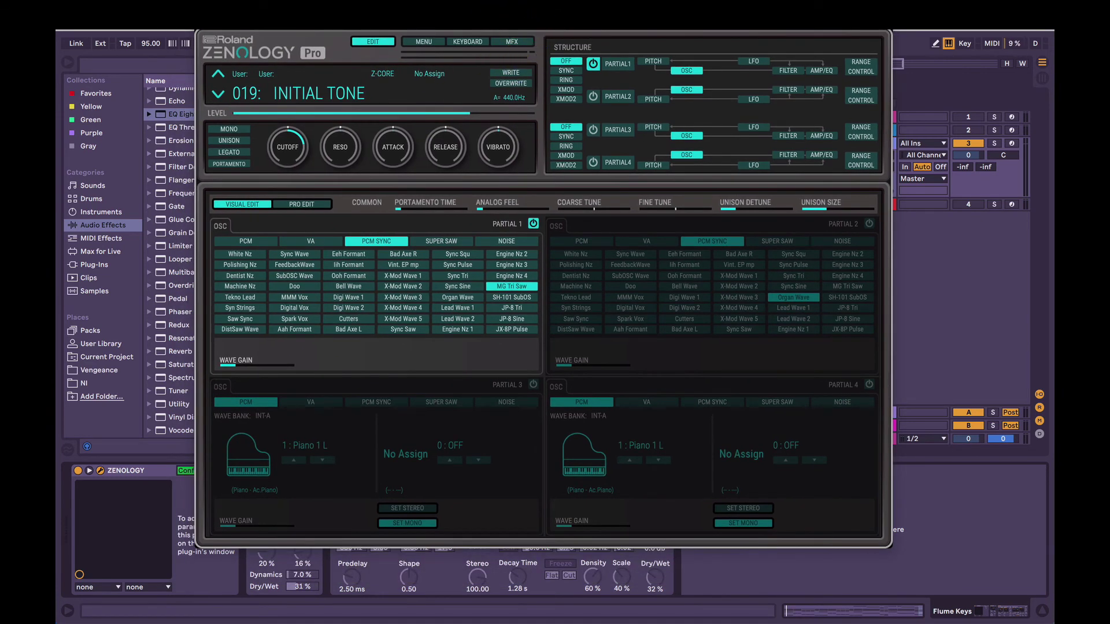
{"action": "left_click", "coordinate": [512, 42]}
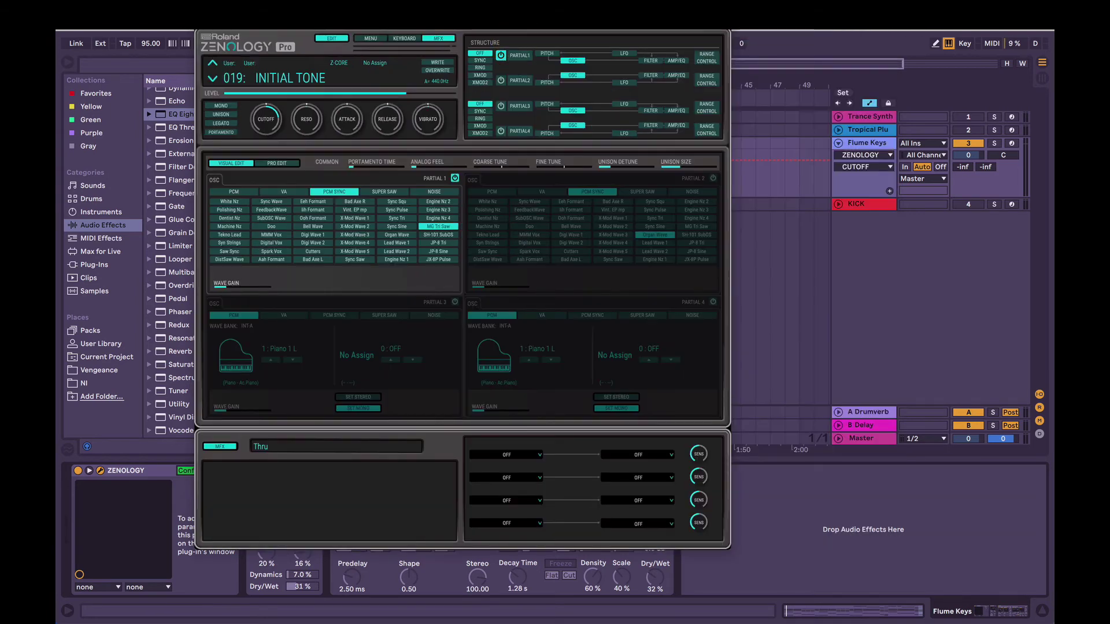
{"action": "left_click_drag", "start_coordinate": [449, 23], "coordinate": [557, 23]}
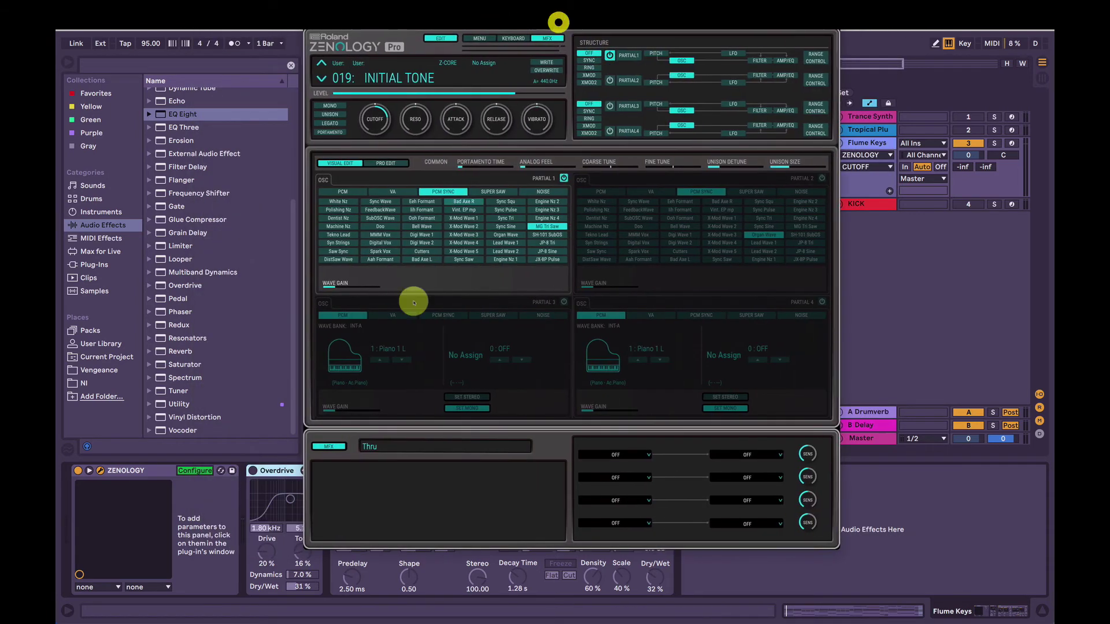
{"action": "left_click", "coordinate": [381, 450]}
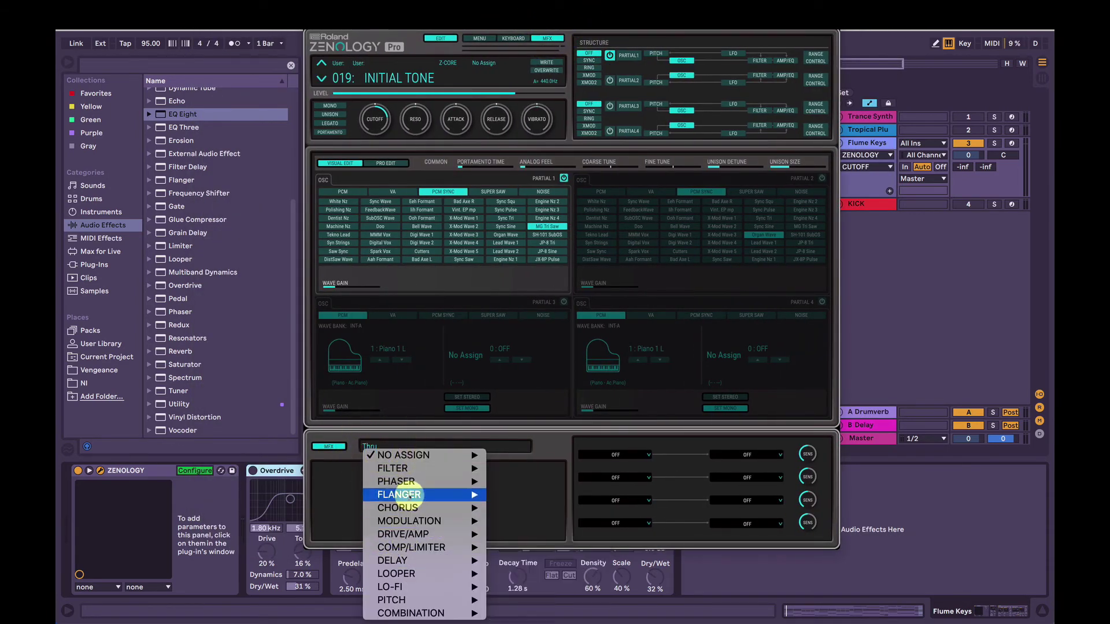
Choose Chorus as the MFX with depth 127 and phase lowered to 112deg, comparing bypassed.
{"action": "mouse_move", "coordinate": [397, 508]}
{"action": "left_click", "coordinate": [521, 508]}
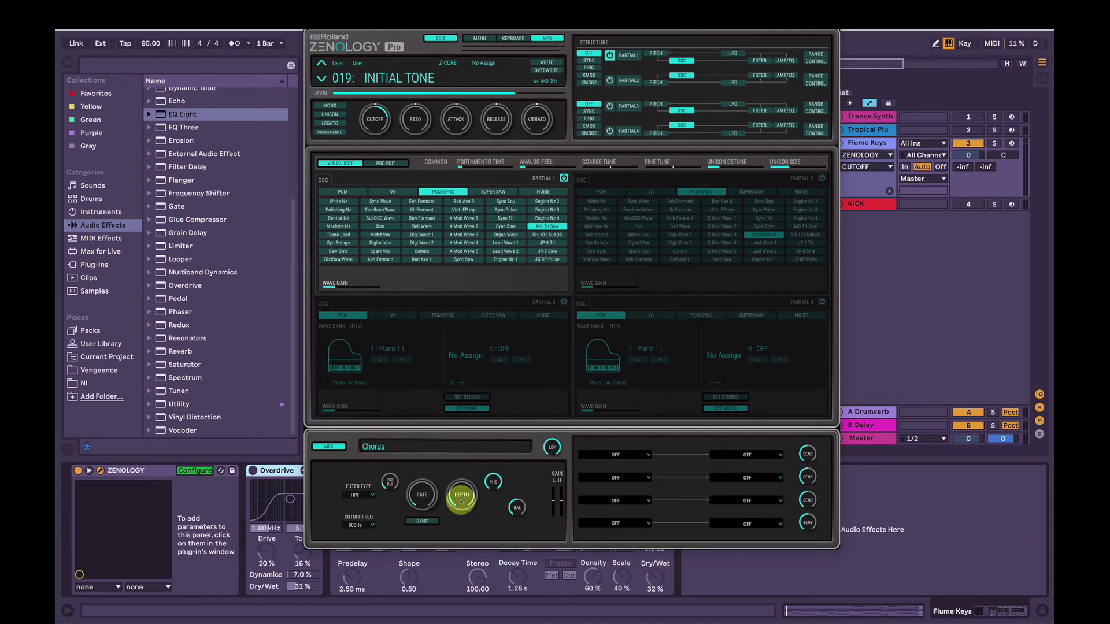
{"action": "left_click_drag", "start_coordinate": [461, 495], "coordinate": [486, 403]}
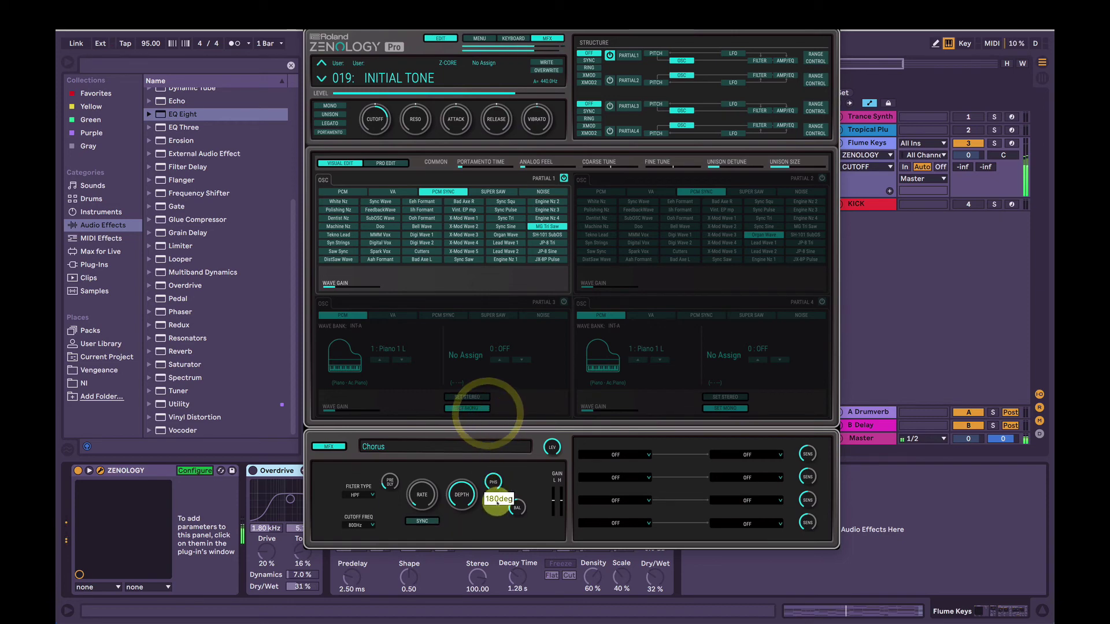
{"action": "left_click_drag", "start_coordinate": [493, 481], "coordinate": [492, 538]}
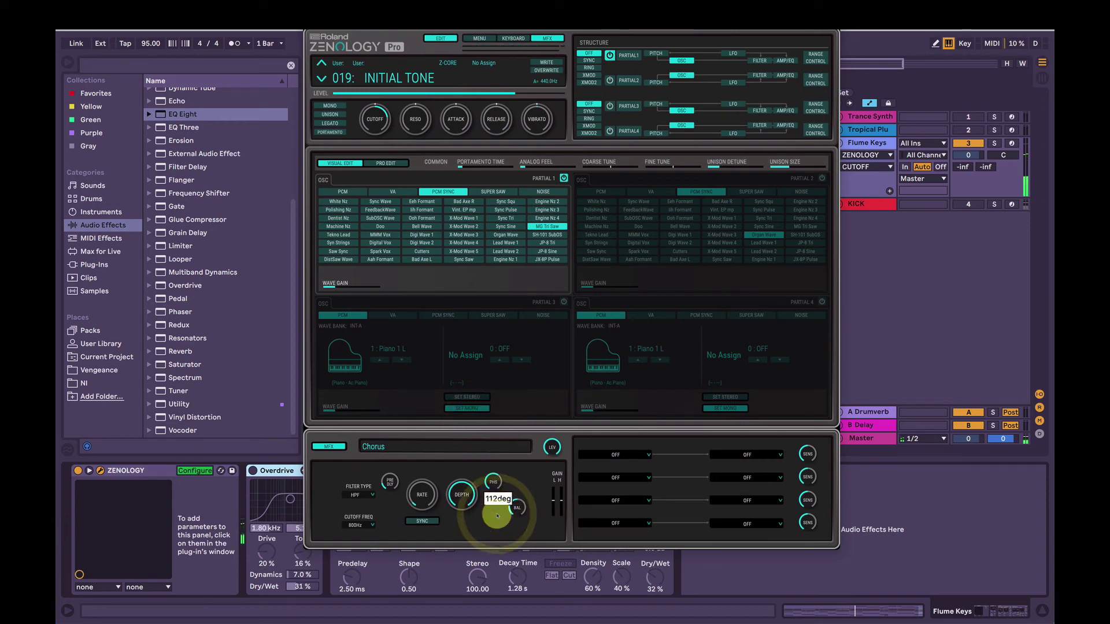
{"action": "left_click", "coordinate": [341, 447]}
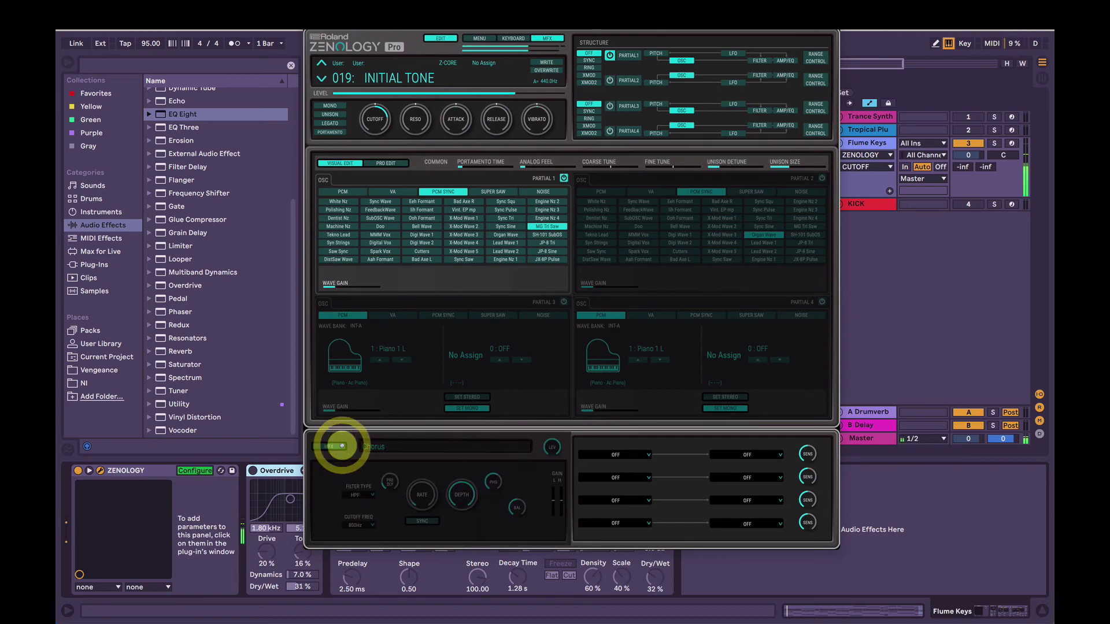
{"action": "left_click", "coordinate": [342, 446]}
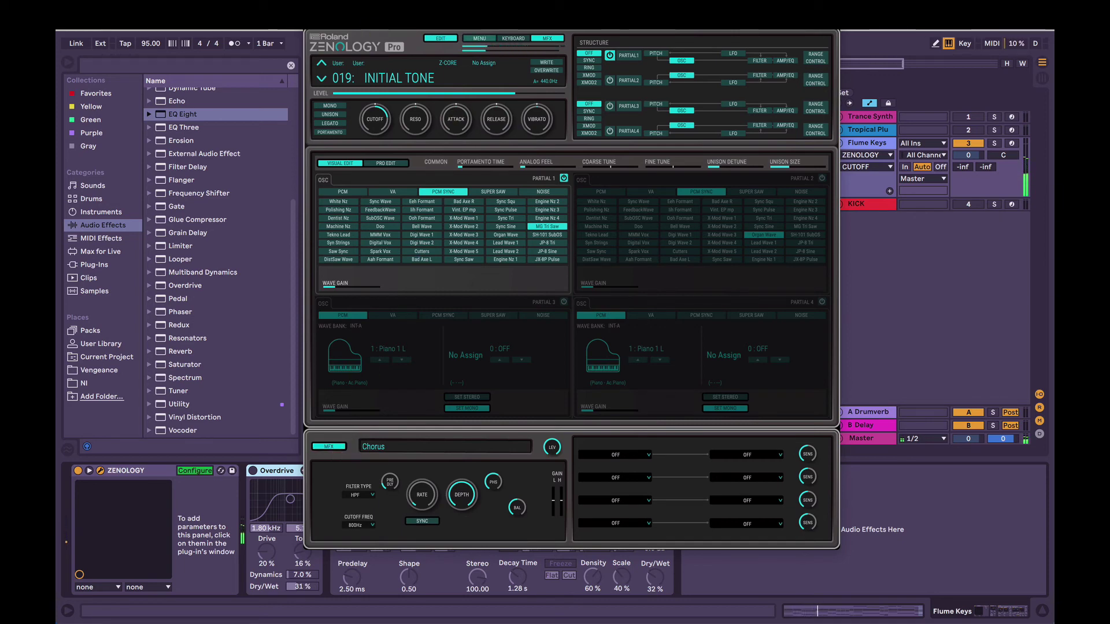
Compare the Flume Keys sound with the Overdrive switched off and back on.
{"action": "left_click", "coordinate": [310, 25]}
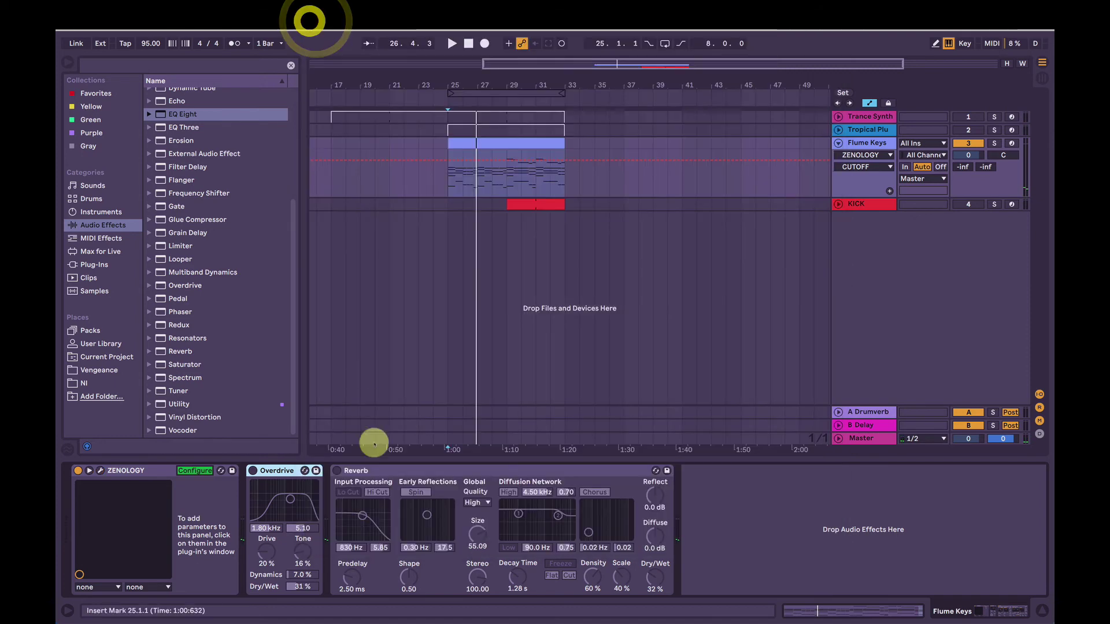
{"action": "left_click", "coordinate": [252, 470]}
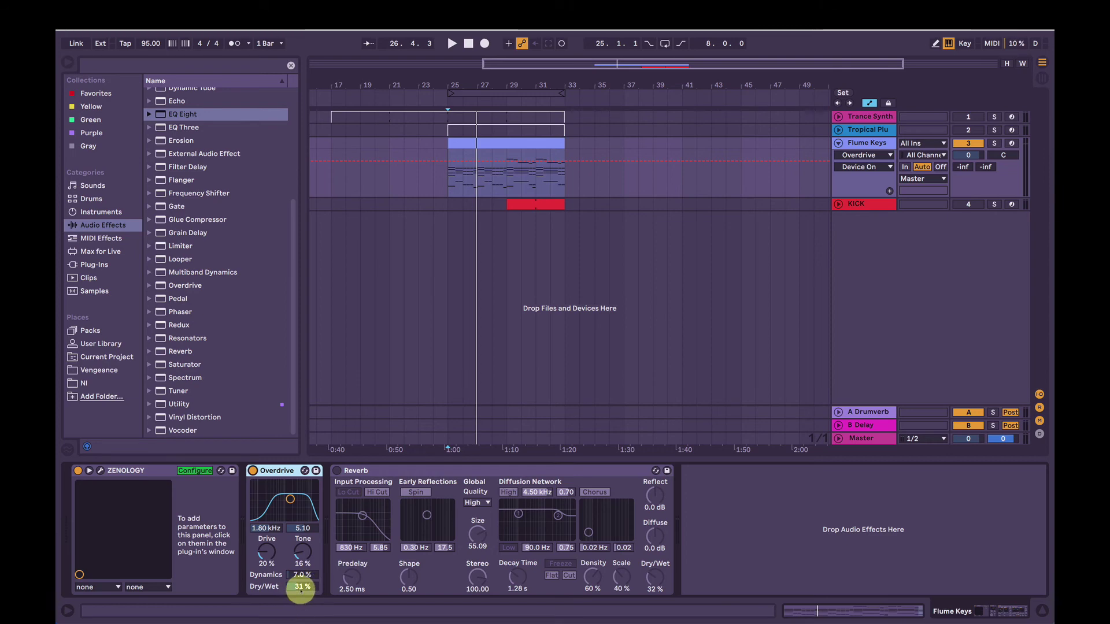
{"action": "key", "text": "space"}
{"action": "left_click", "coordinate": [253, 470]}
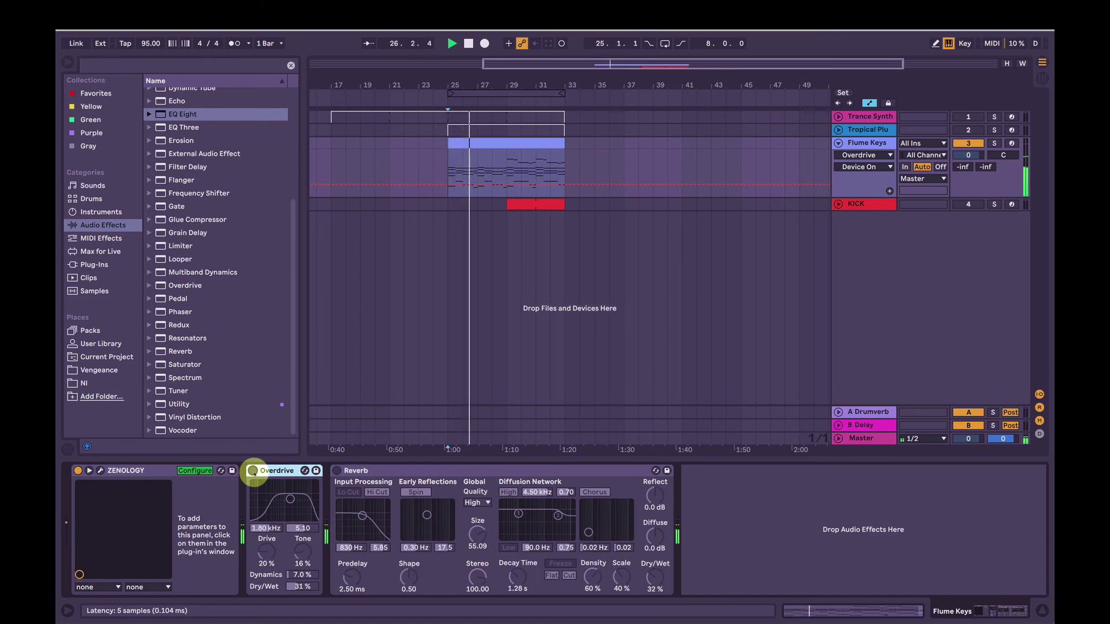
{"action": "left_click", "coordinate": [252, 470]}
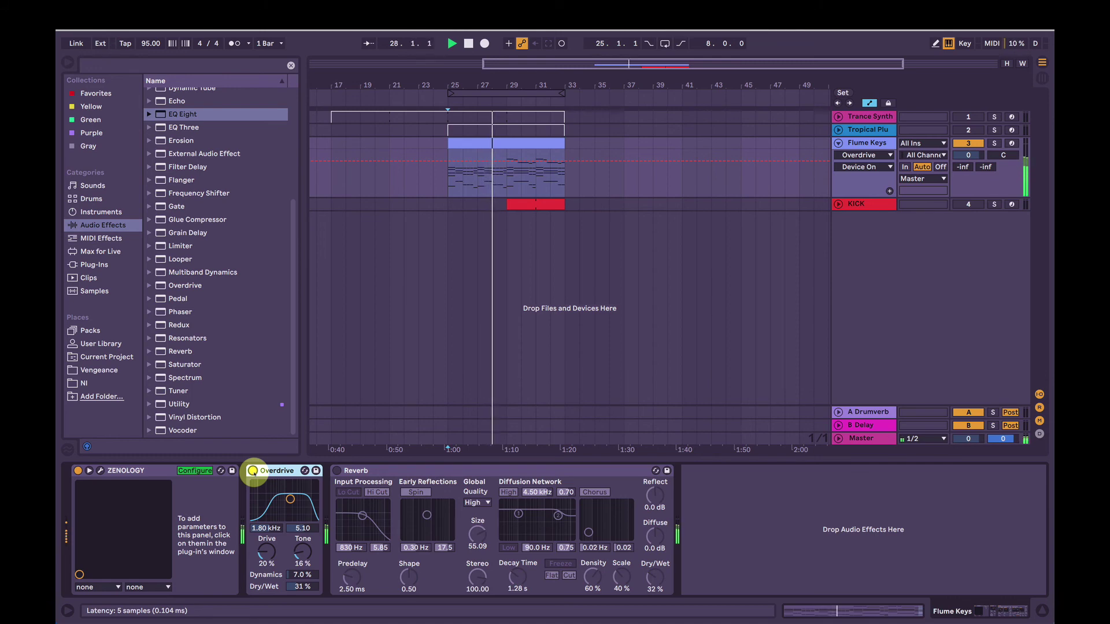
Switch on the Reverb after the Overdrive and set its Dry/Wet to 30%.
{"action": "left_click", "coordinate": [441, 452]}
{"action": "left_click", "coordinate": [337, 471]}
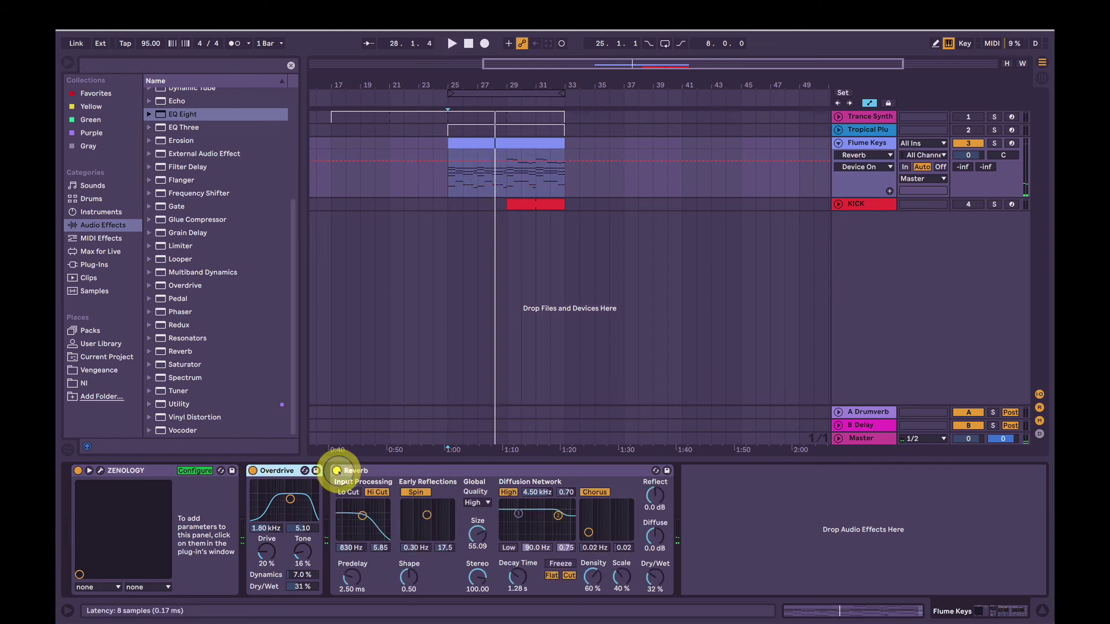
{"action": "key", "text": "space"}
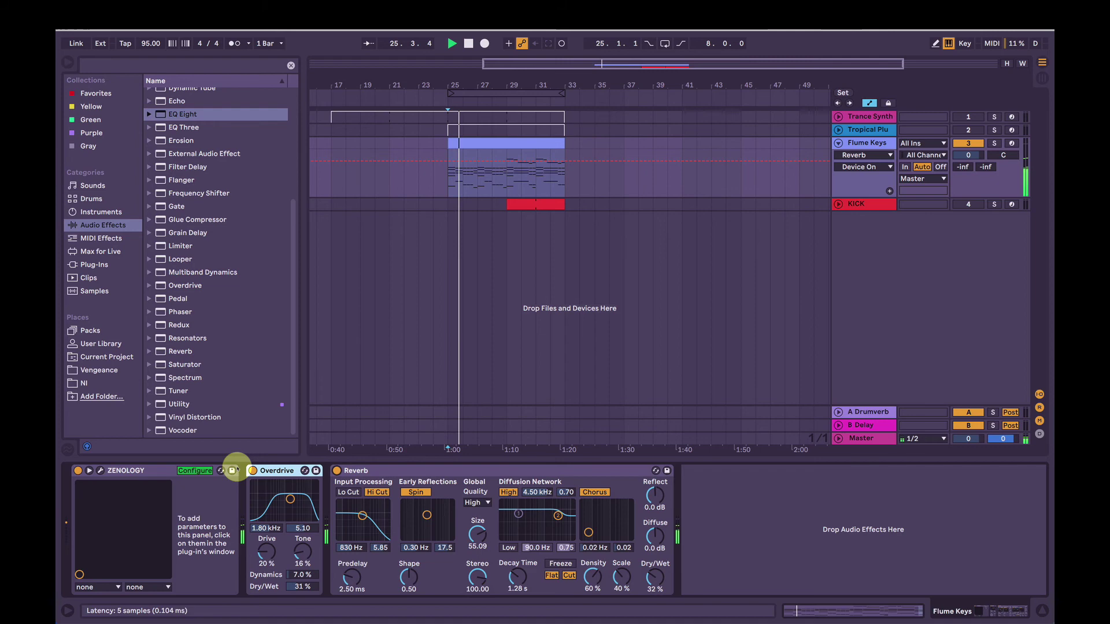
{"action": "left_click", "coordinate": [194, 471]}
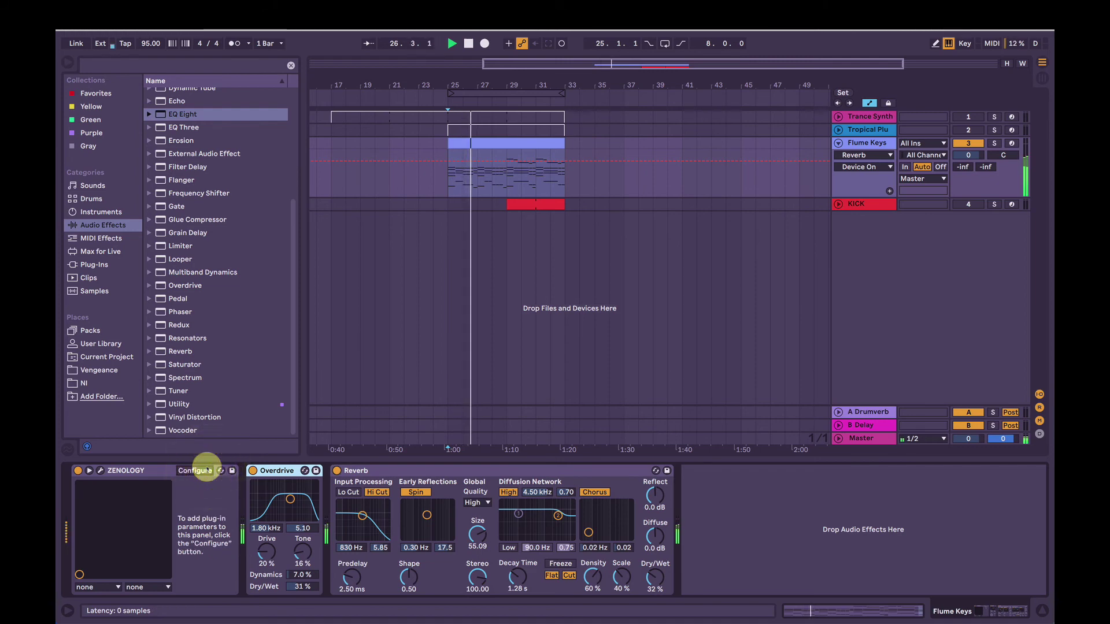
{"action": "left_click", "coordinate": [645, 569]}
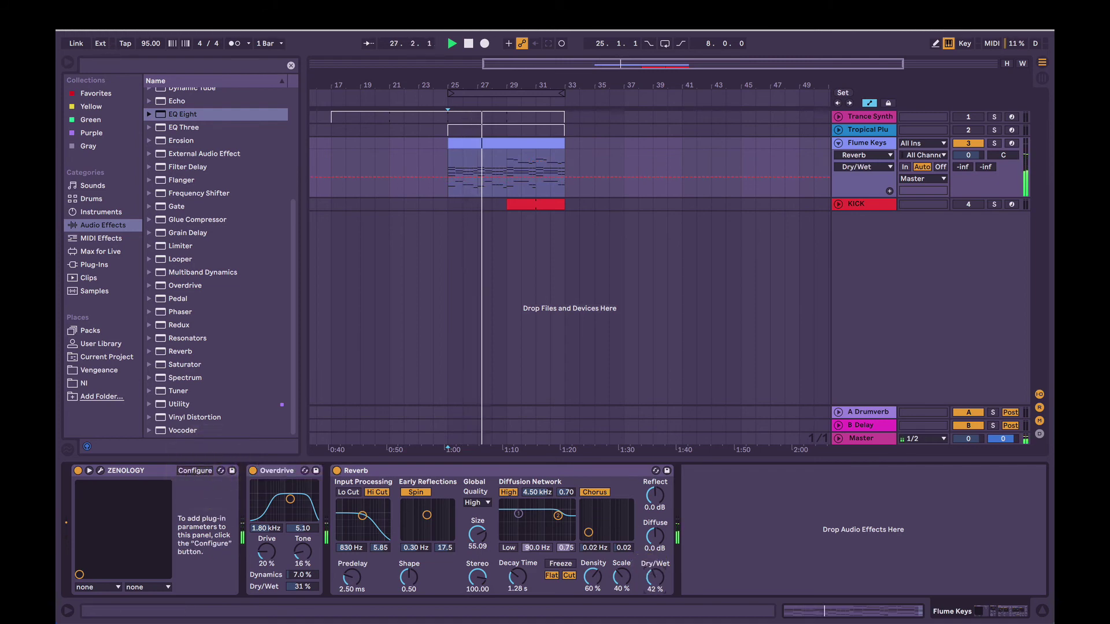
{"action": "left_click_drag", "start_coordinate": [653, 574], "coordinate": [653, 577]}
{"action": "left_click", "coordinate": [277, 517]}
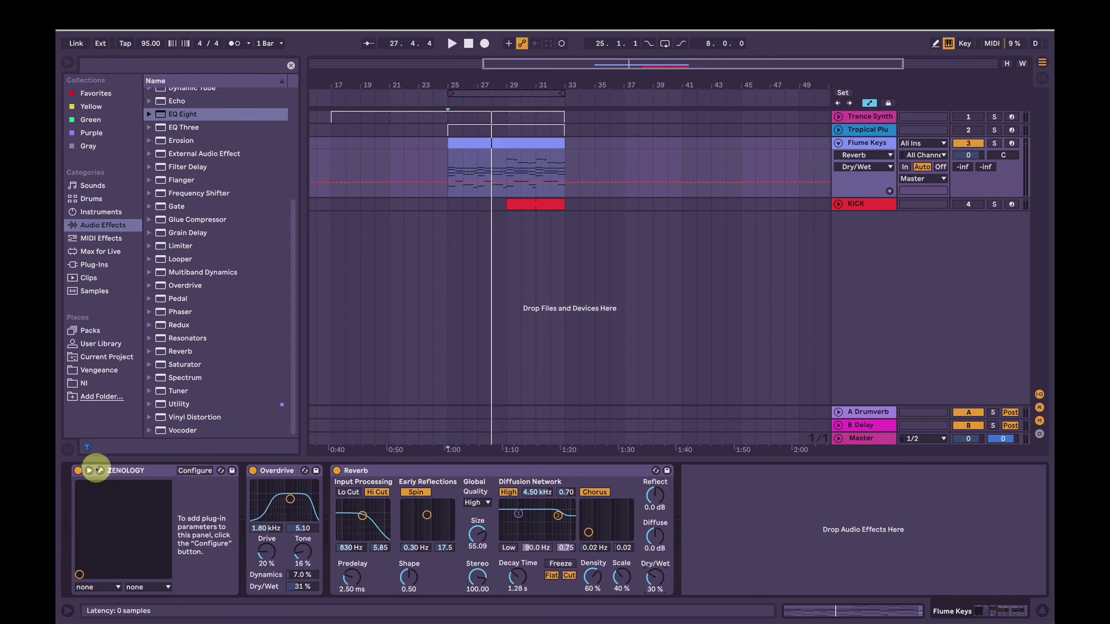
Expose Zenology's CUTOFF on the device panel and show its automation in the arrangement.
{"action": "left_click", "coordinate": [100, 470]}
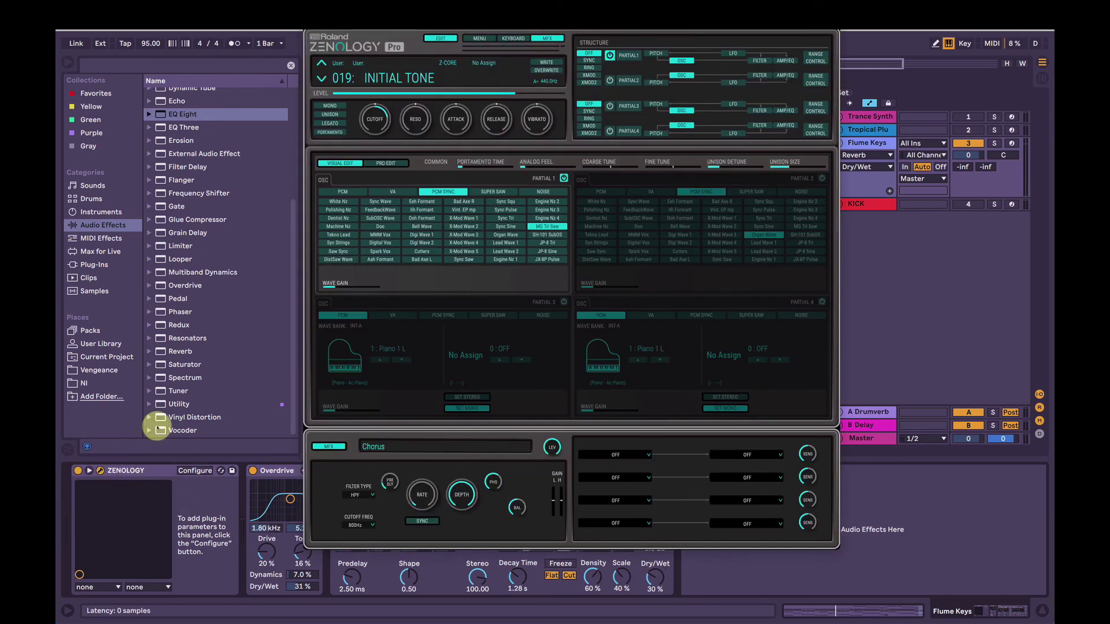
{"action": "left_click", "coordinate": [196, 471]}
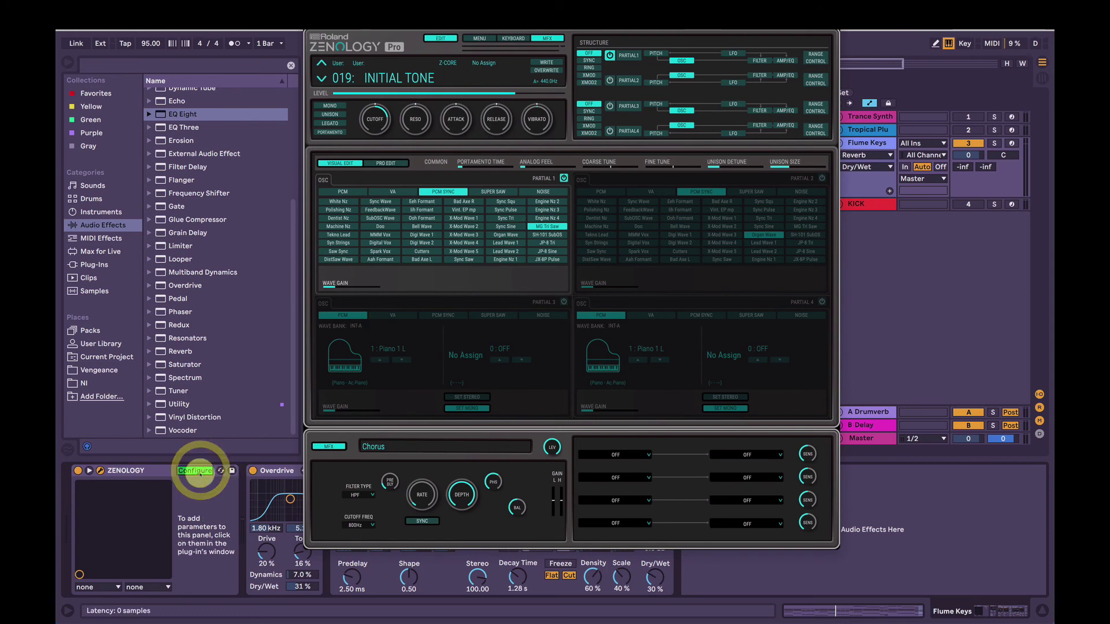
{"action": "left_click", "coordinate": [377, 120]}
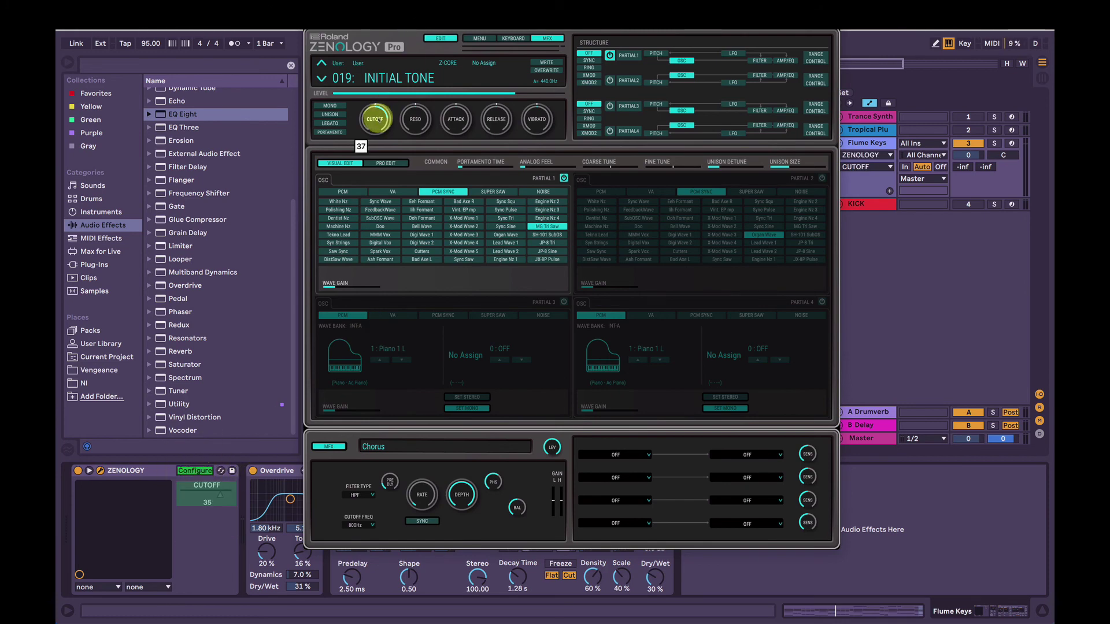
{"action": "left_click", "coordinate": [312, 22]}
{"action": "left_click", "coordinate": [194, 470]}
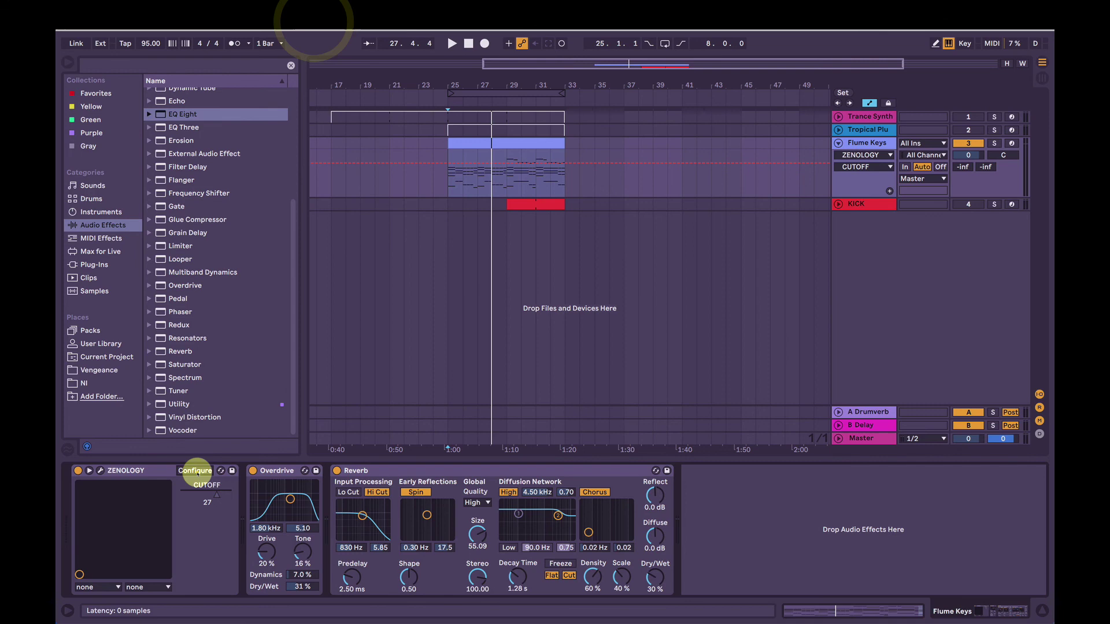
{"action": "right_click", "coordinate": [213, 496]}
{"action": "left_click", "coordinate": [228, 497]}
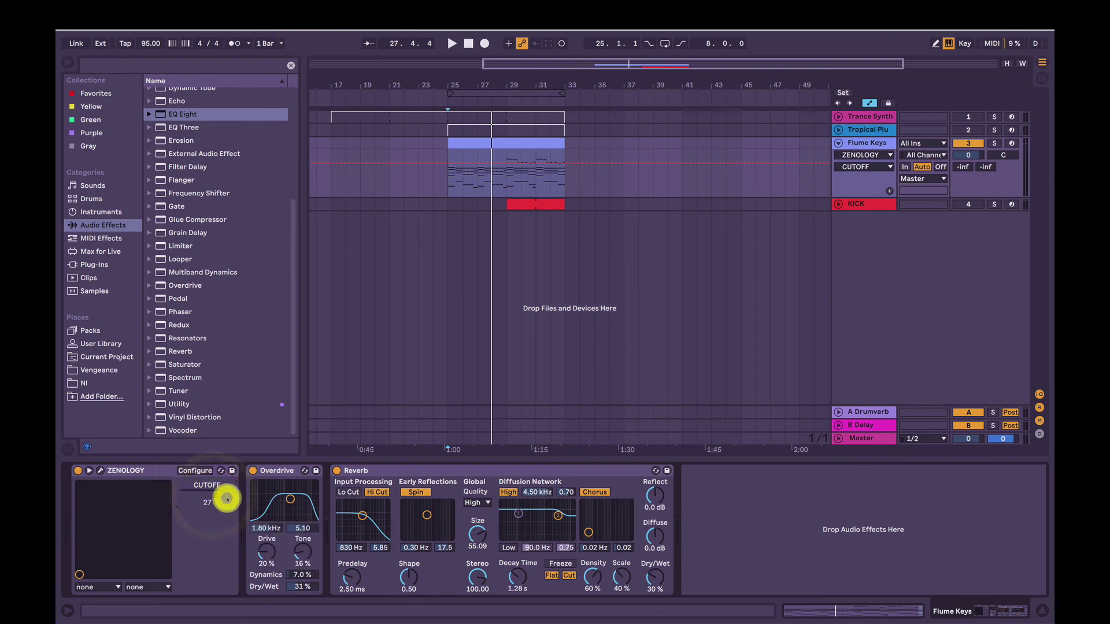
{"action": "left_click_drag", "start_coordinate": [215, 495], "coordinate": [203, 498]}
{"action": "key", "text": "space"}
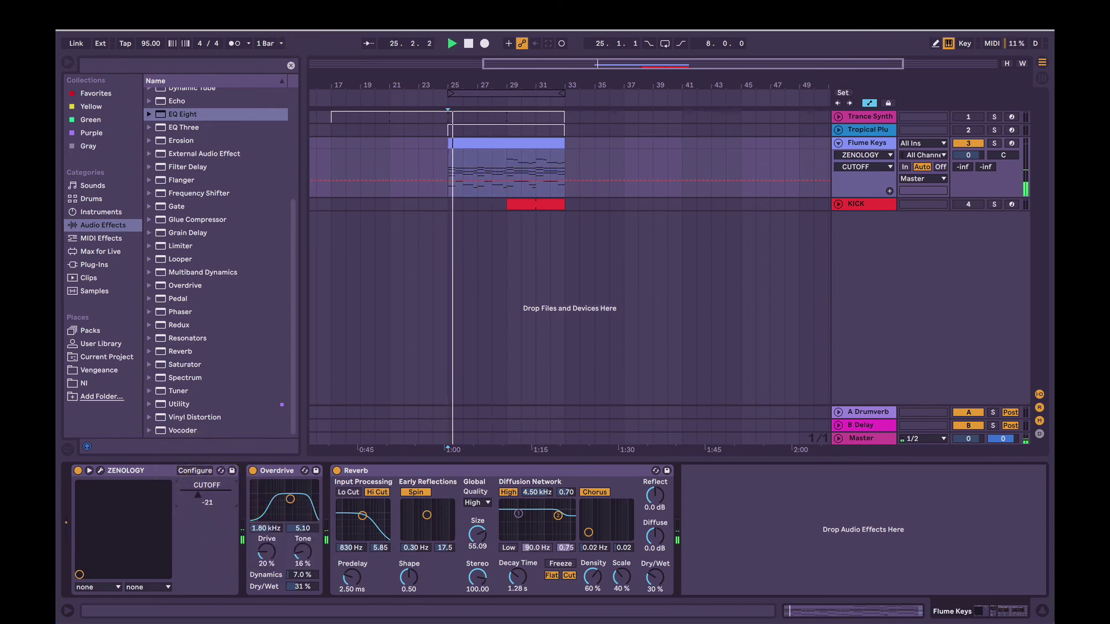
Draw the cutoff automation as a straight rising ramp from bar 25 to bar 33.
{"action": "left_click", "coordinate": [448, 183]}
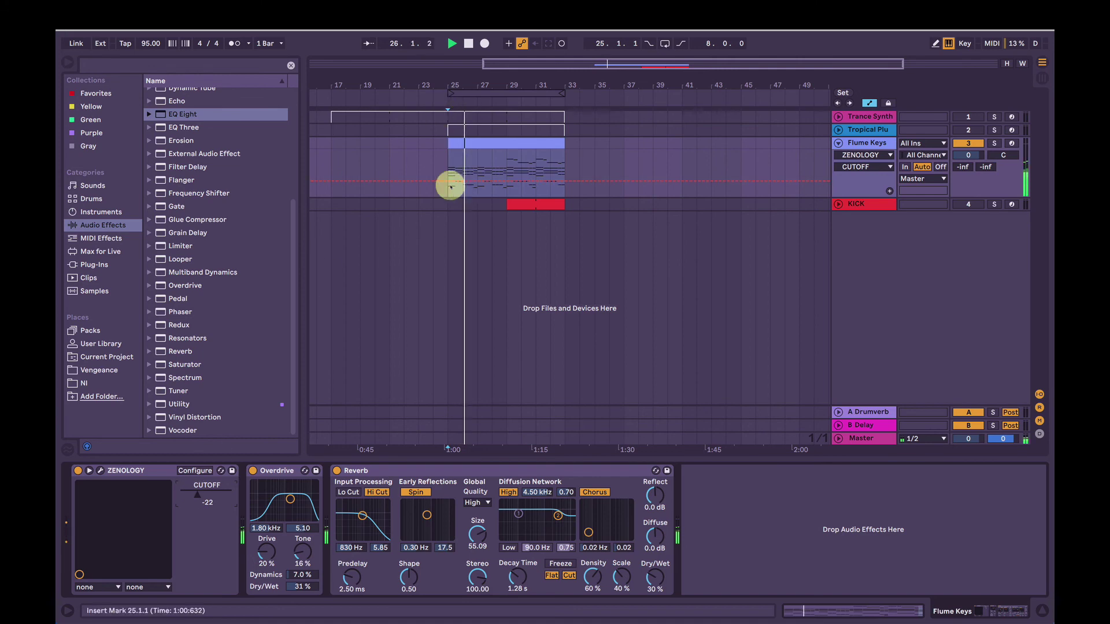
{"action": "left_click_drag", "start_coordinate": [506, 182], "coordinate": [564, 152]}
{"action": "left_click", "coordinate": [565, 171]}
{"action": "left_click", "coordinate": [507, 168]}
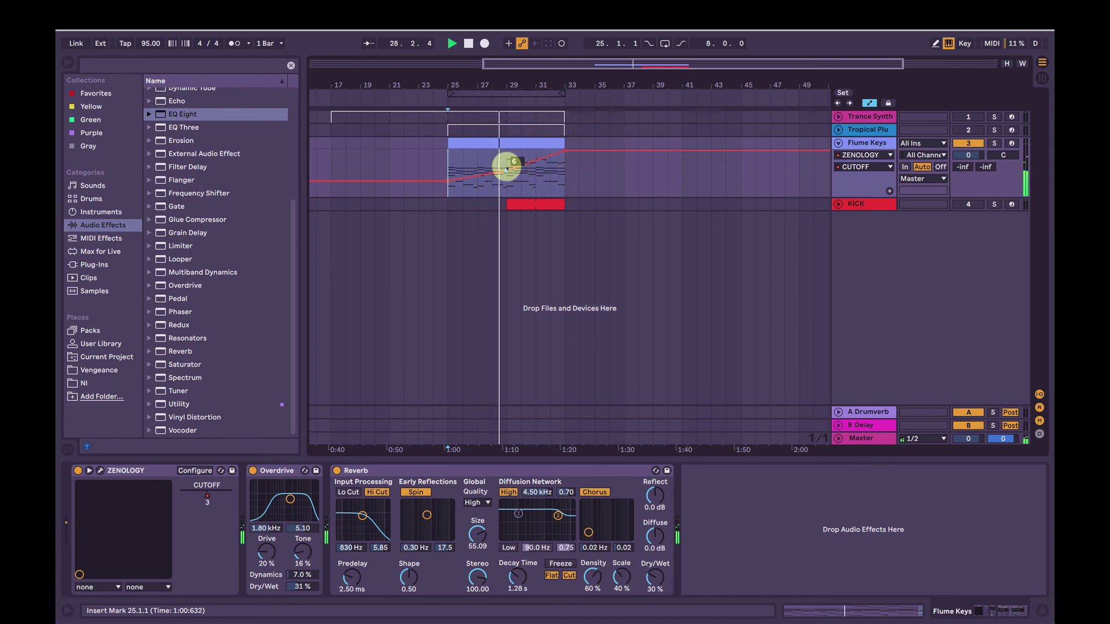
{"action": "left_click", "coordinate": [507, 168]}
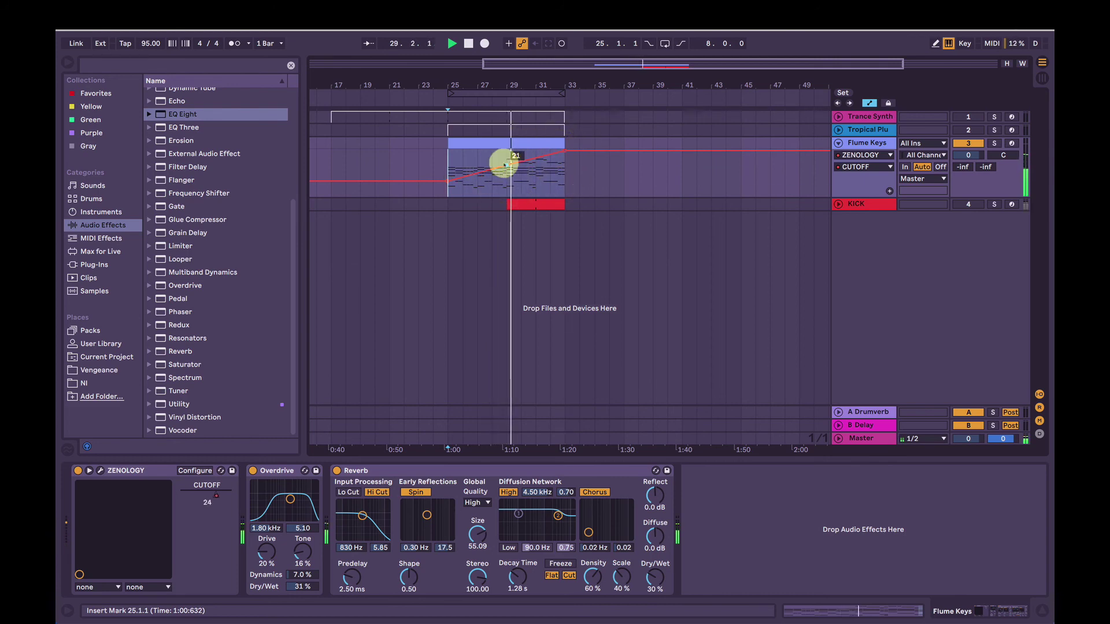
{"action": "left_click", "coordinate": [832, 179]}
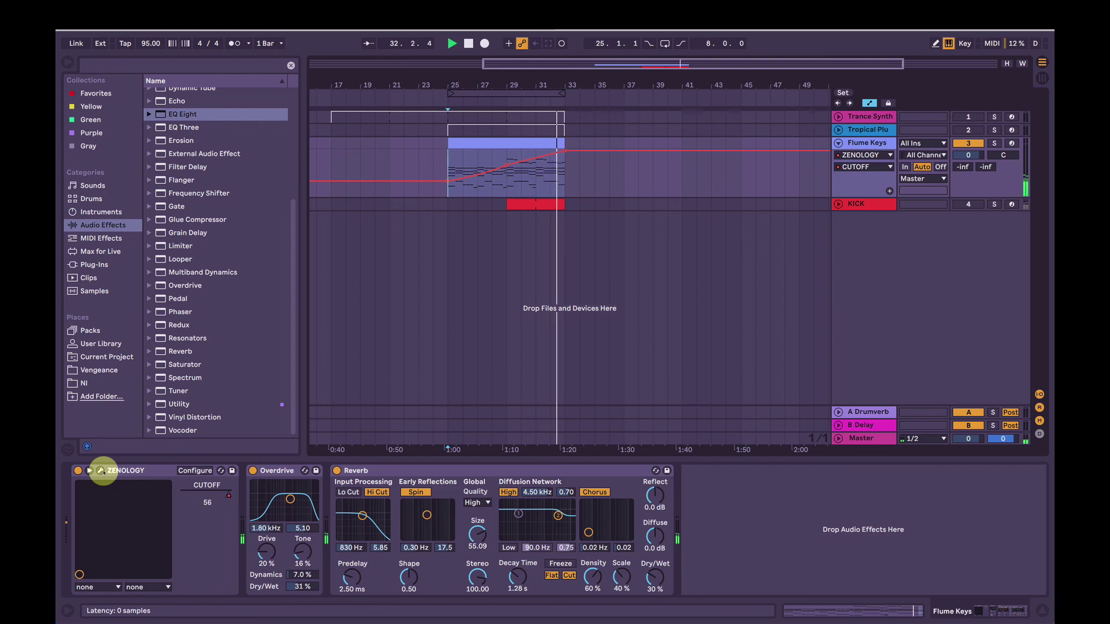
Loop bars 29–33 of the Flume Keys clip.
{"action": "left_click", "coordinate": [100, 470]}
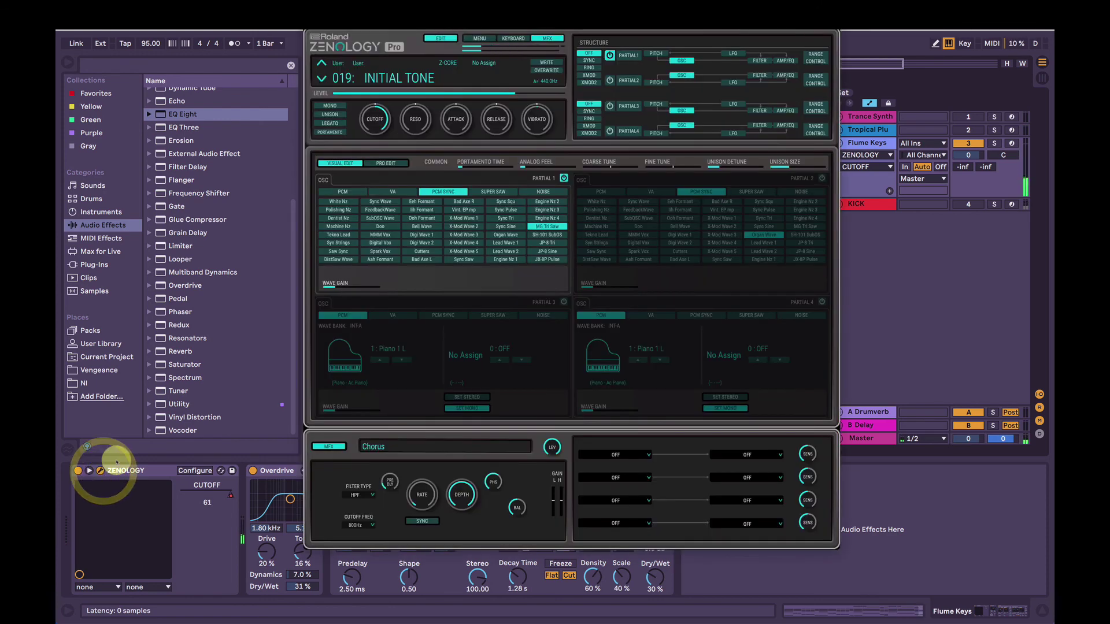
{"action": "left_click", "coordinate": [310, 19]}
{"action": "left_click_drag", "start_coordinate": [508, 194], "coordinate": [564, 187]}
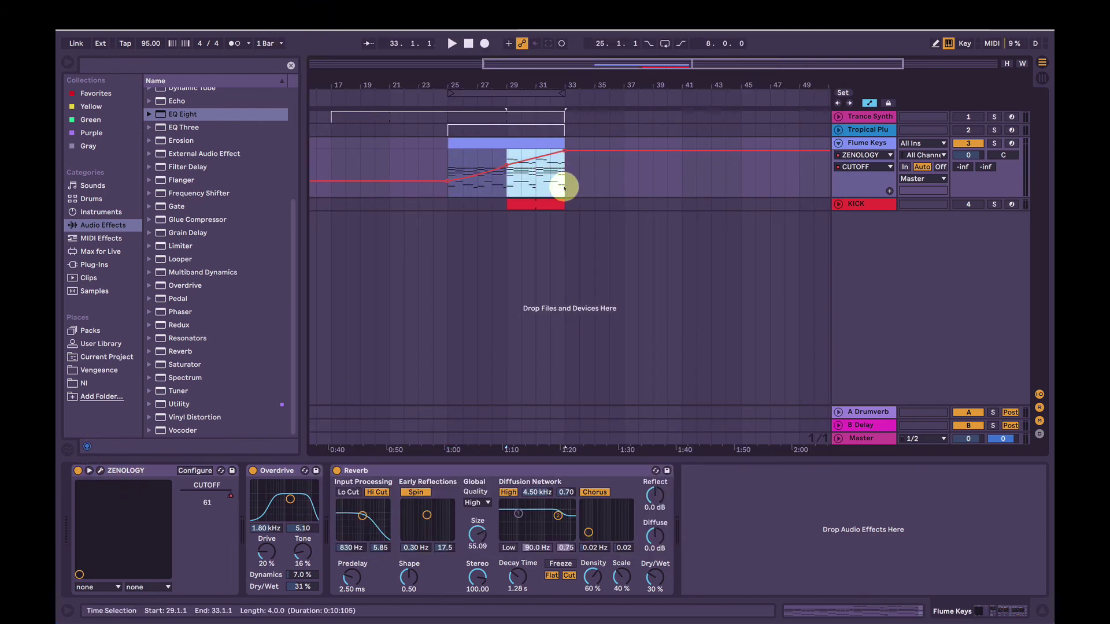
{"action": "key", "text": "ctrl+l"}
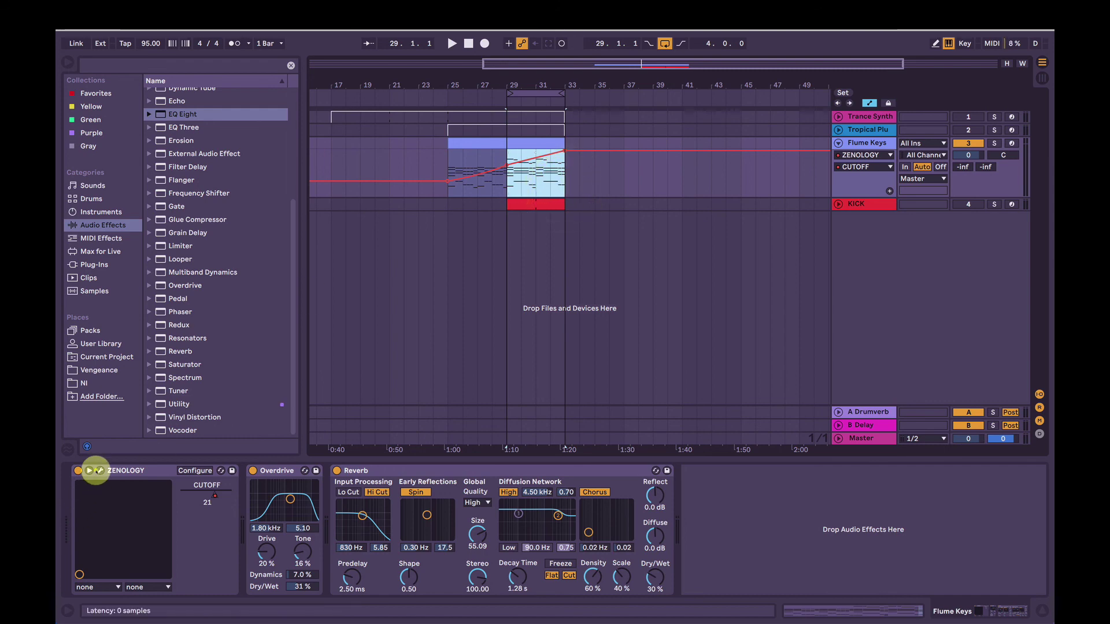
In Zenology, hide the multi-effects section and set the window zoom to 130%.
{"action": "left_click", "coordinate": [98, 471]}
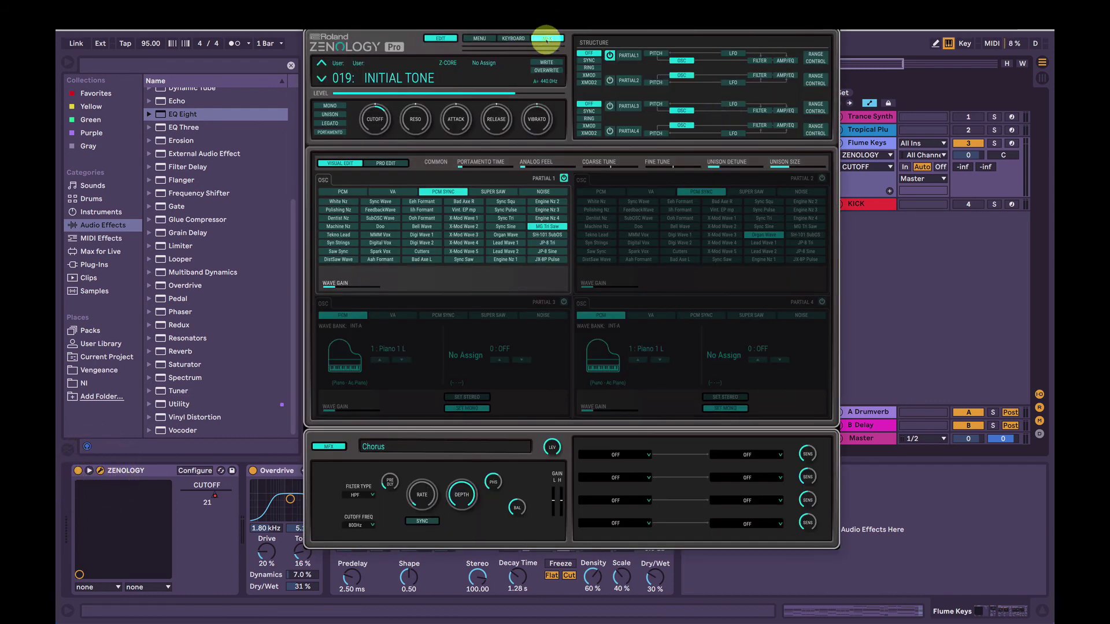
{"action": "left_click", "coordinate": [547, 39]}
{"action": "left_click", "coordinate": [480, 38]}
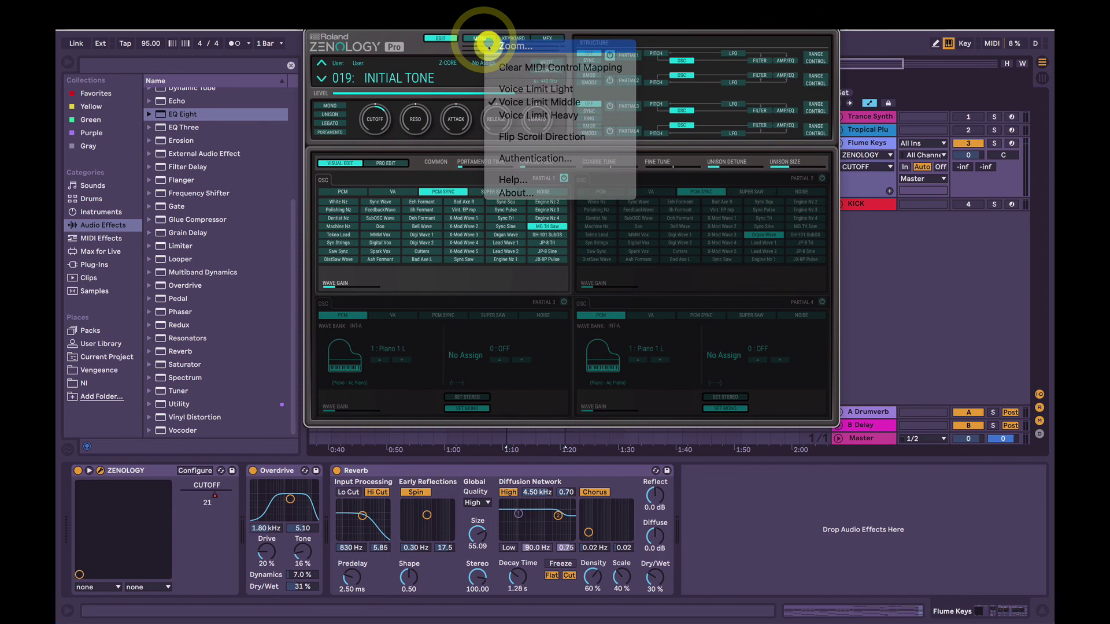
{"action": "left_click", "coordinate": [488, 46]}
{"action": "scroll", "coordinate": [540, 191], "scroll_direction": "up", "scroll_amount": 3}
{"action": "left_click", "coordinate": [540, 188]}
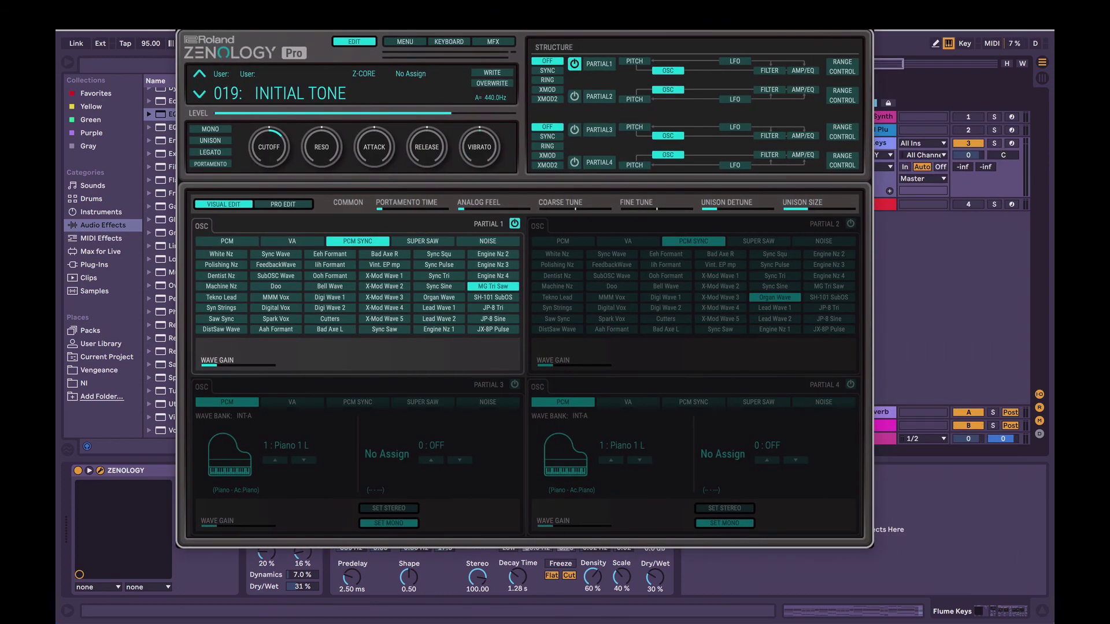
Lengthen Partial 1's second amp-envelope stage and raise its sustain slightly.
{"action": "left_click", "coordinate": [803, 71]}
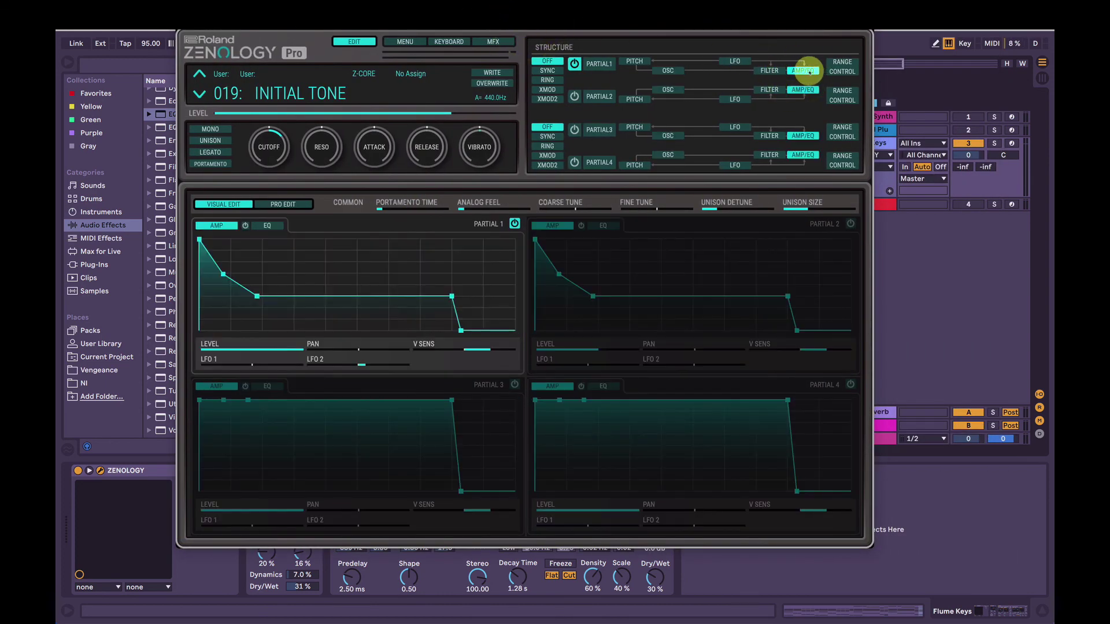
{"action": "mouse_move", "coordinate": [232, 277]}
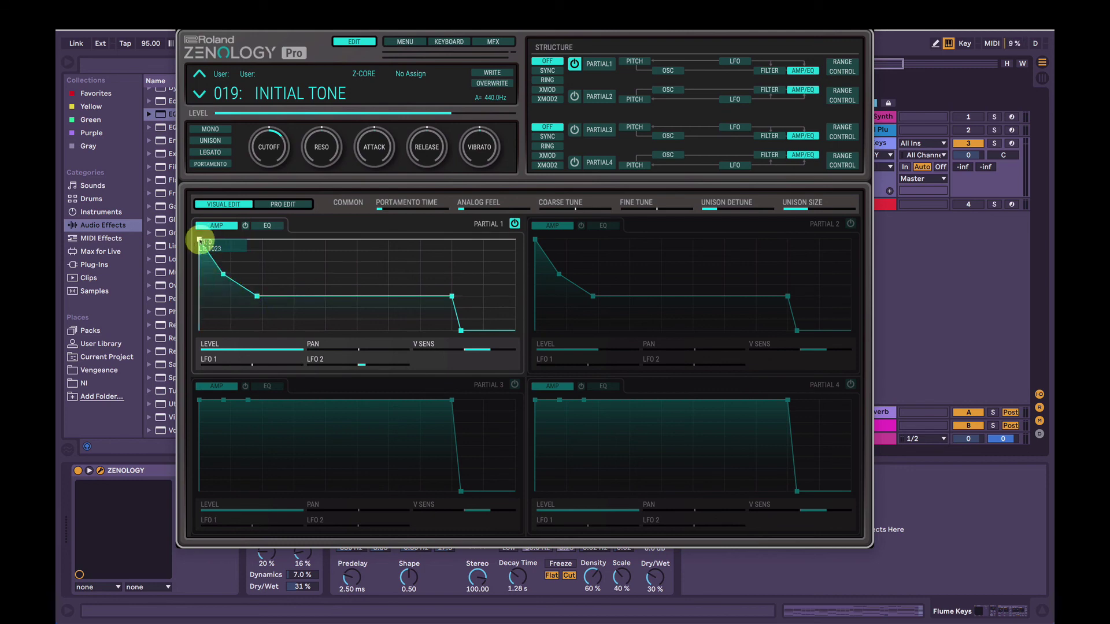
{"action": "left_click_drag", "start_coordinate": [223, 274], "coordinate": [225, 274]}
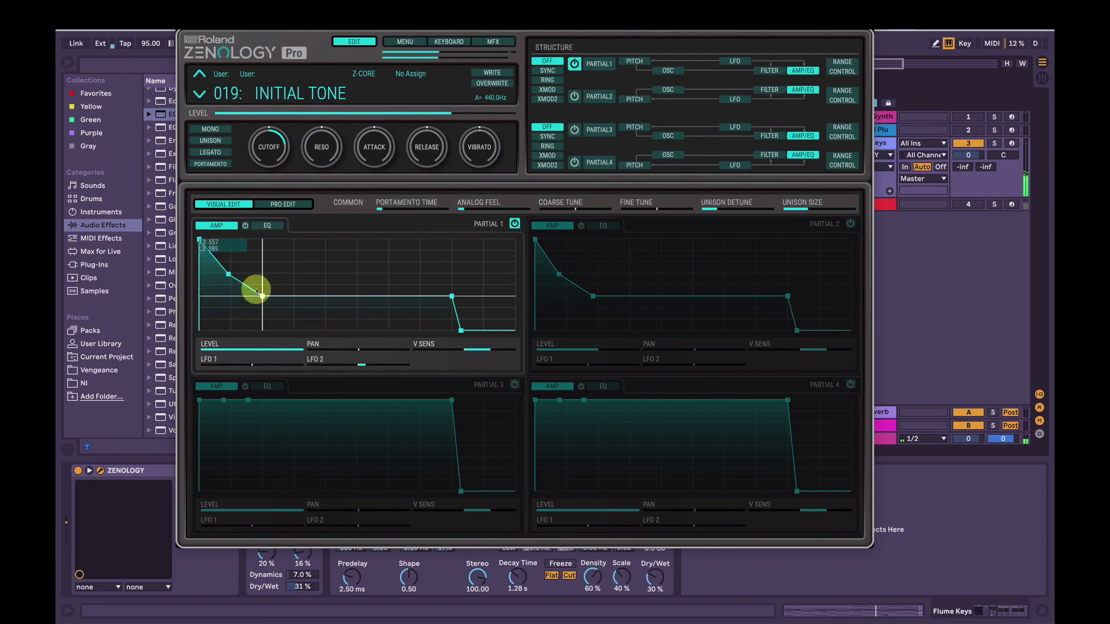
{"action": "left_click_drag", "start_coordinate": [263, 296], "coordinate": [263, 293]}
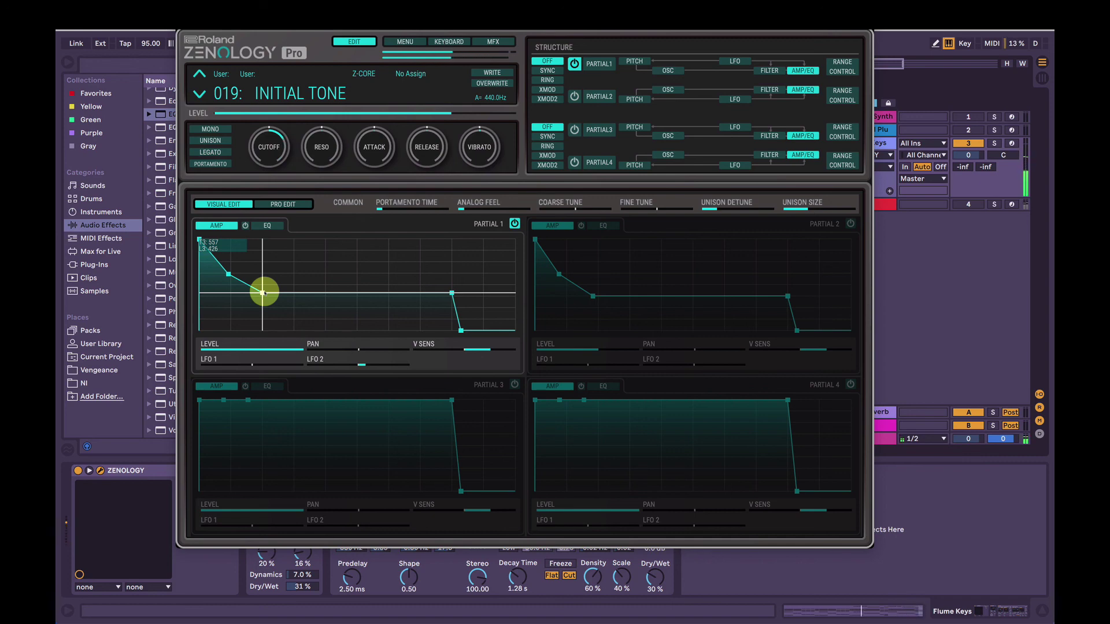
{"action": "key", "text": "ctrl+alt+p"}
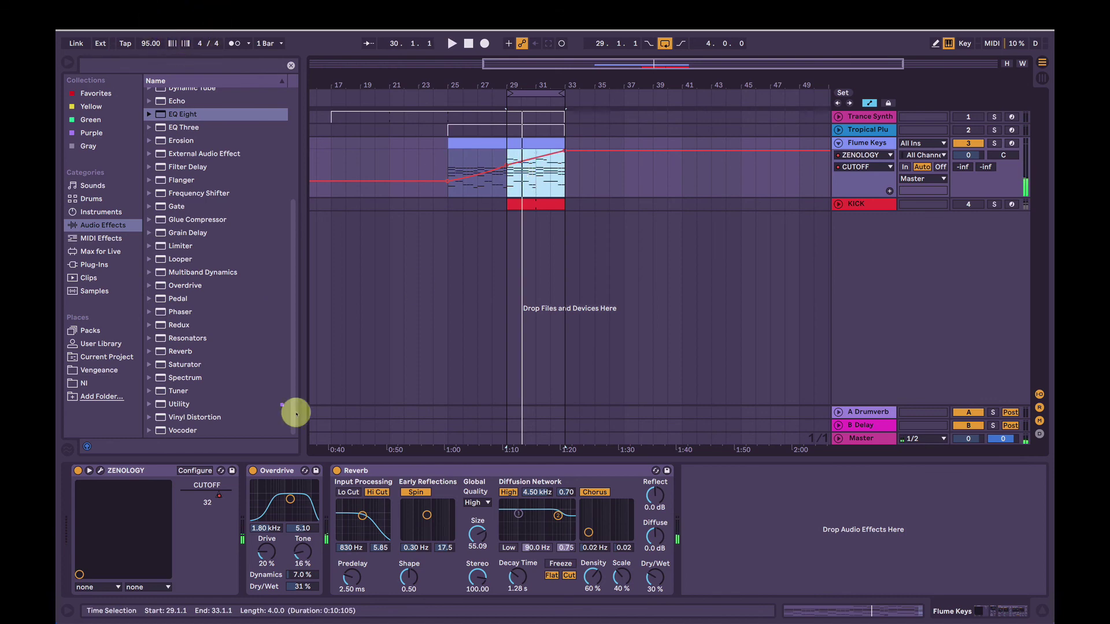
Delete the Flume Keys cutoff automation and set the cutoff to 63 during playback from bar 29.
{"action": "right_click", "coordinate": [216, 501]}
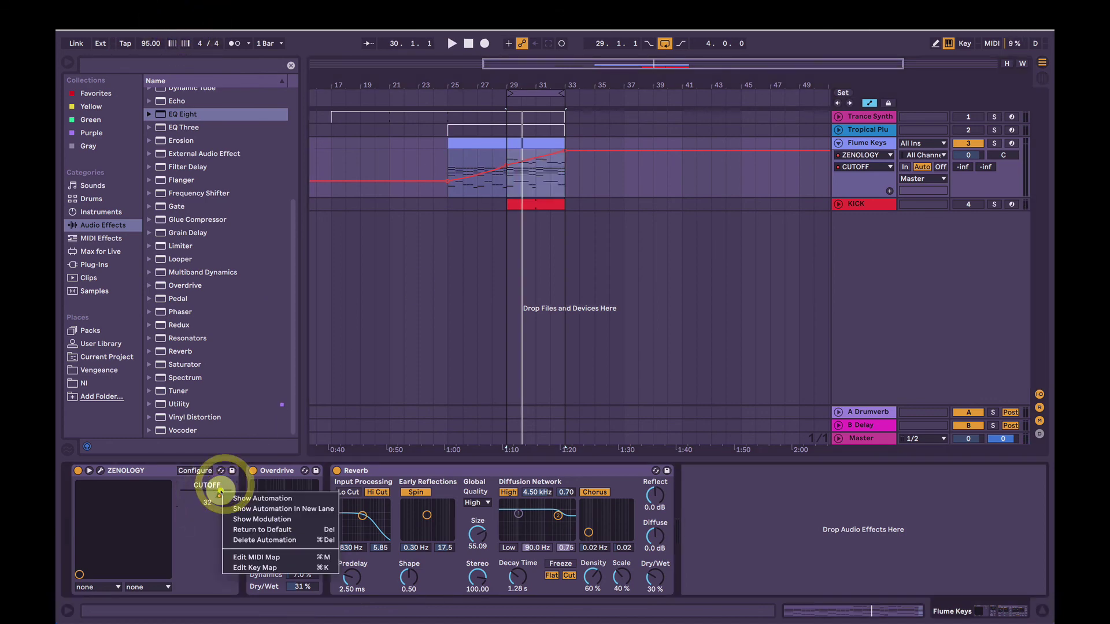
{"action": "left_click", "coordinate": [248, 460]}
{"action": "key", "text": "space"}
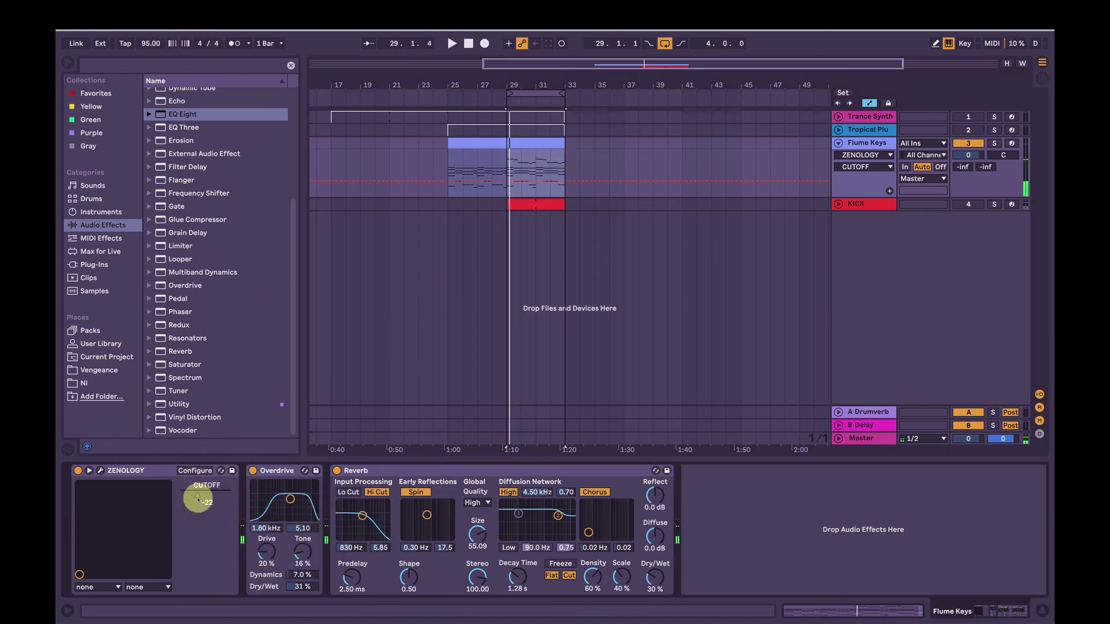
{"action": "left_click_drag", "start_coordinate": [206, 501], "coordinate": [230, 493]}
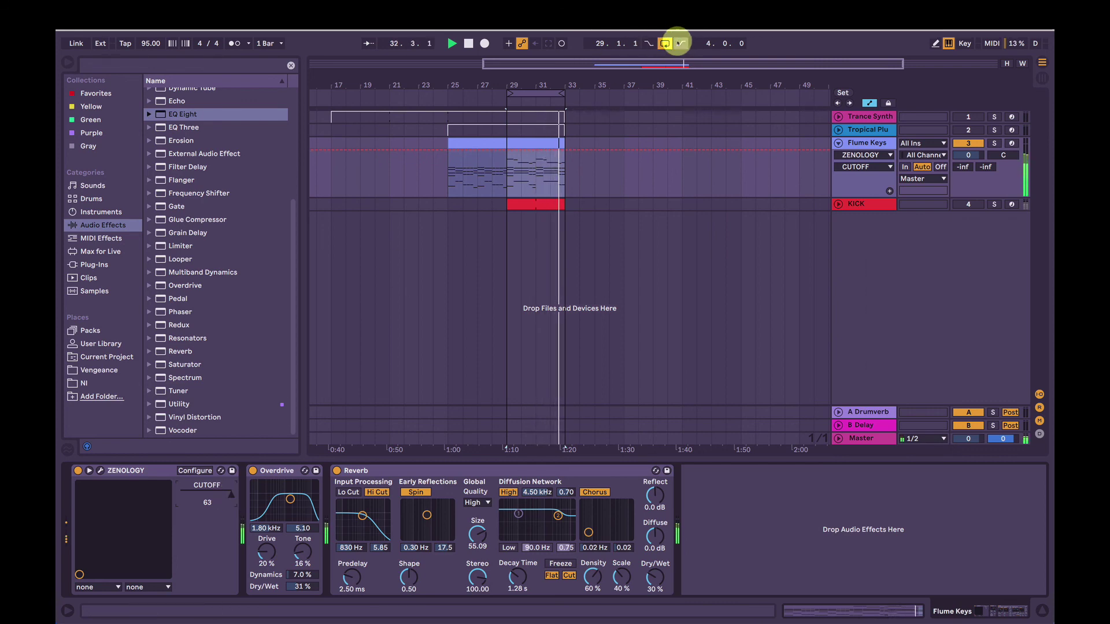
Turn looping off, stop playback, and place the insert mark at bar 29 in Flume Keys.
{"action": "left_click", "coordinate": [664, 43]}
{"action": "left_click", "coordinate": [523, 201]}
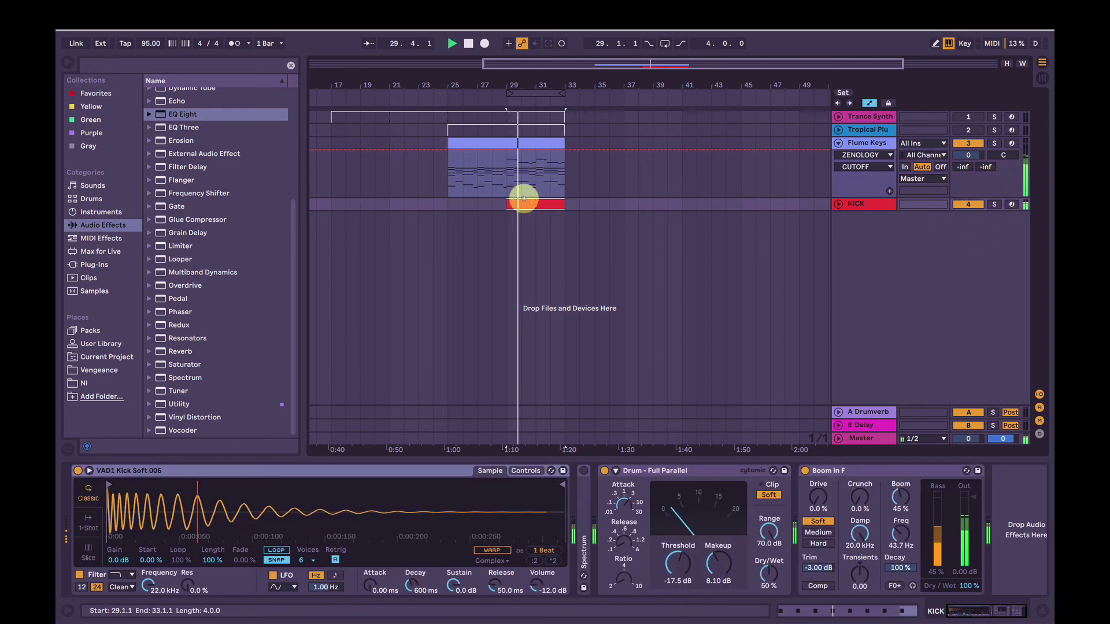
{"action": "key", "text": "space"}
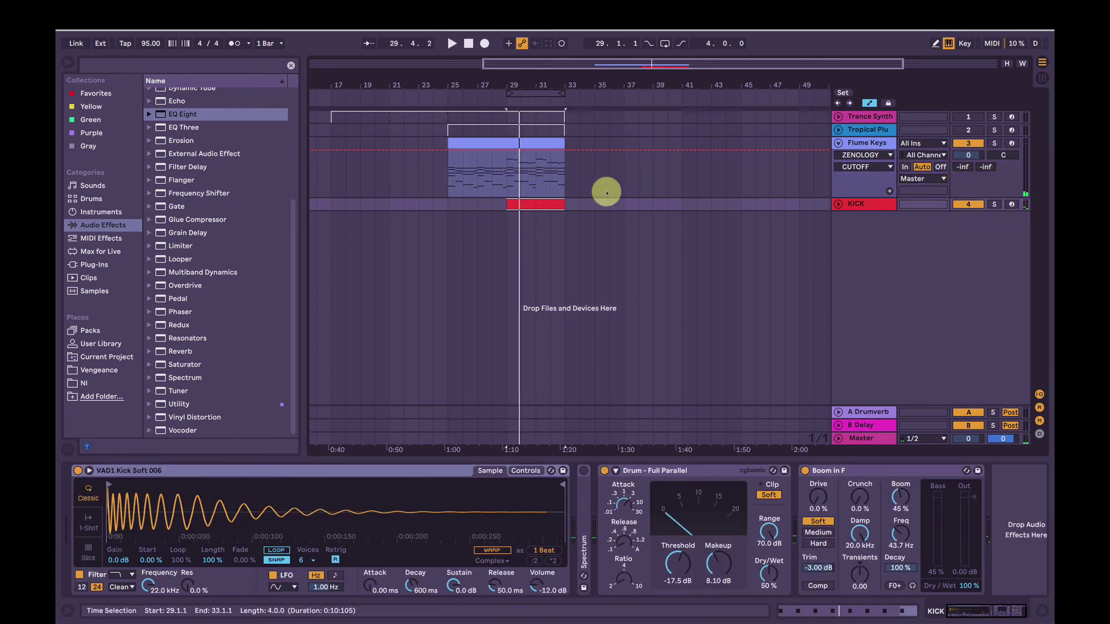
{"action": "left_click", "coordinate": [519, 180]}
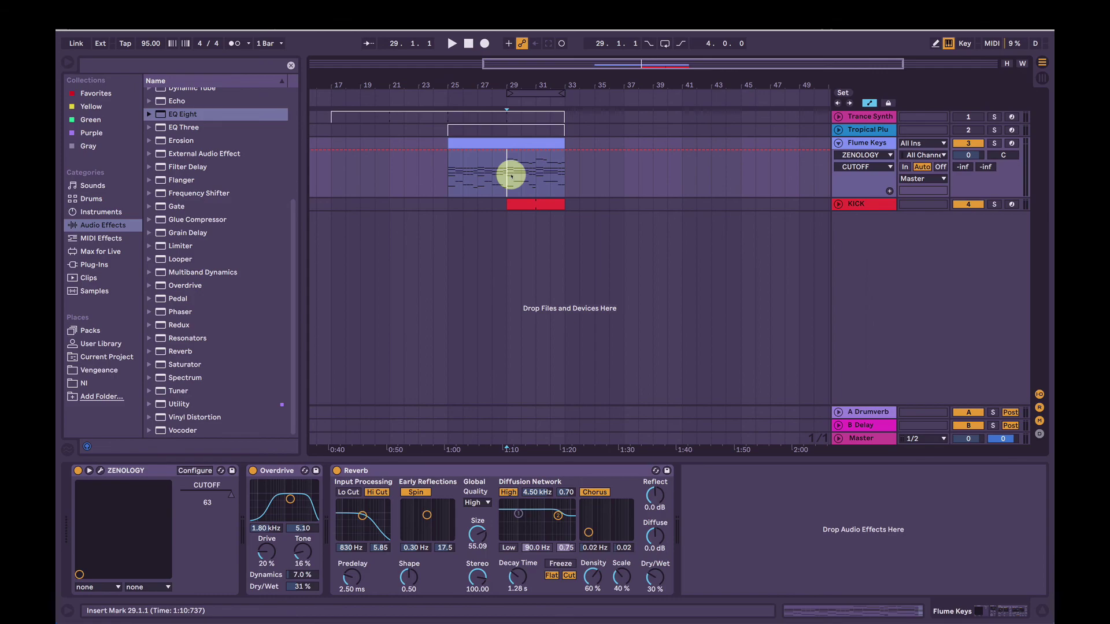